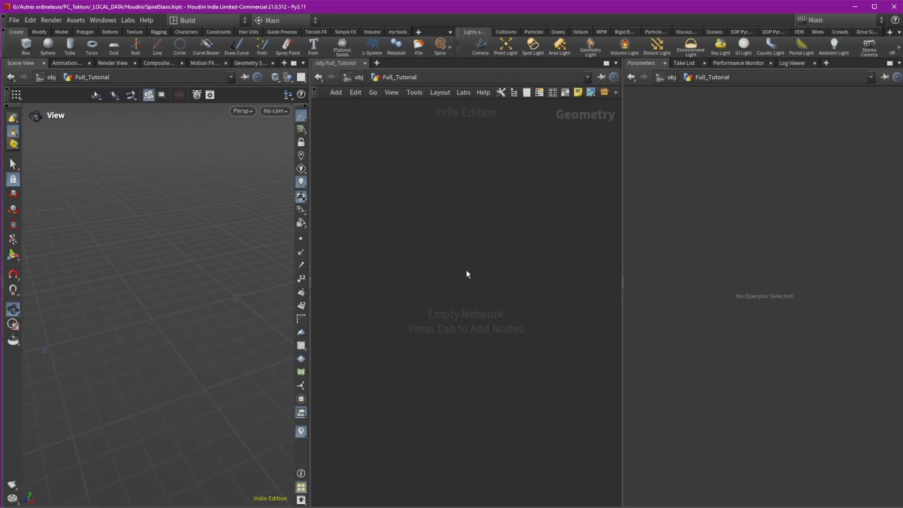
# Step: Add a Line node to the empty Full_Tutorial geometry network
pyautogui.write('l')
pyautogui.press('Return')
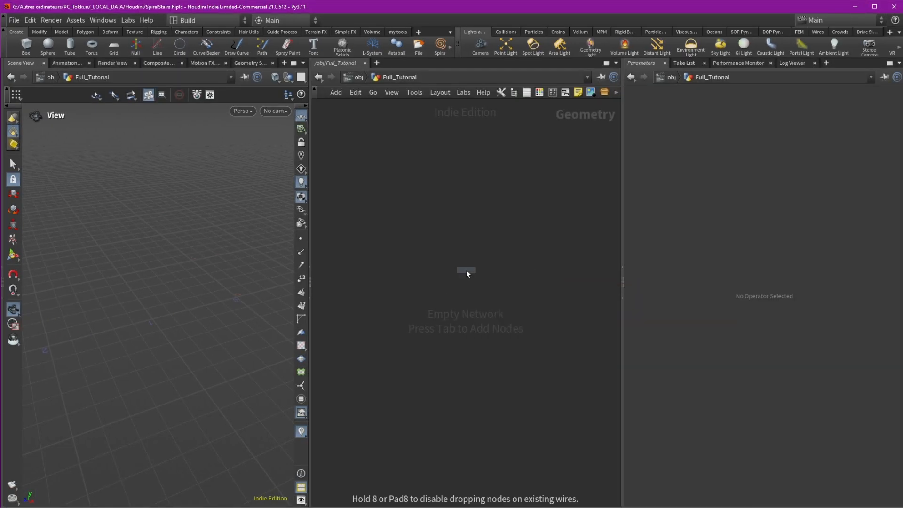
pyautogui.click(426, 232)
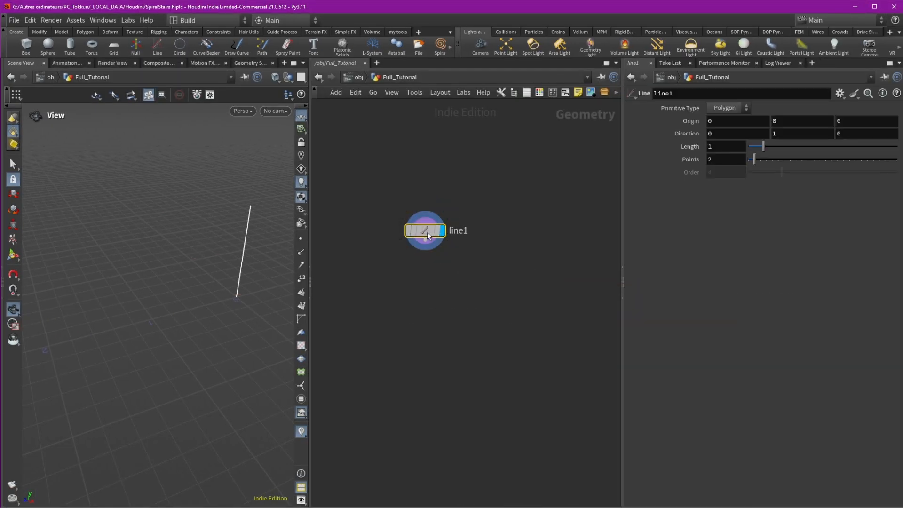
# Step: Set the line's direction to 0, 0, 1 so it runs along the Z axis
pyautogui.scroll(5, 383, 236)
pyautogui.moveTo(235, 214)
pyautogui.mouseDown()
pyautogui.moveTo(222, 214)
pyautogui.moveTo(244, 270)
pyautogui.moveTo(245, 214)
pyautogui.mouseUp()
pyautogui.click(781, 134)
pyautogui.write('0')
pyautogui.press('Return')
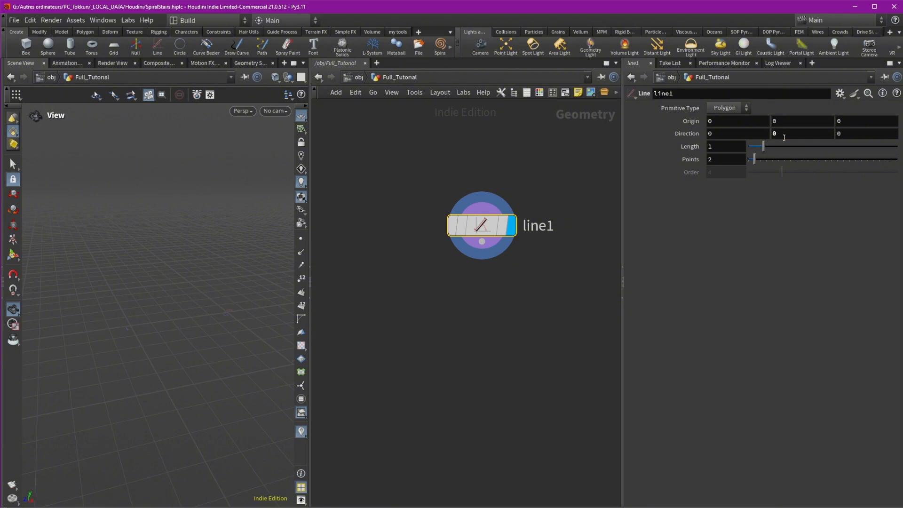
pyautogui.click(839, 134)
pyautogui.write('1')
pyautogui.press('Return')
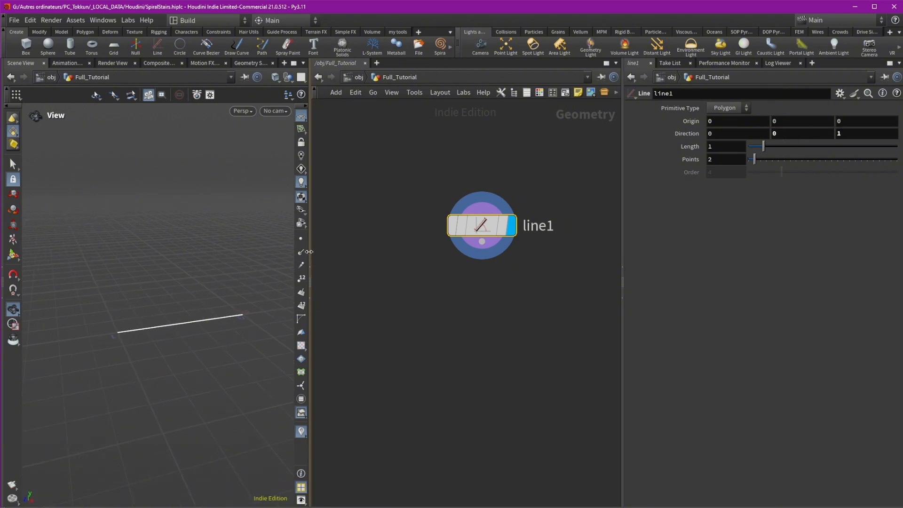
# Step: Widen the scene view and turn on the display of points and point numbers
pyautogui.moveTo(310, 288); pyautogui.dragTo(358, 288)
pyautogui.moveTo(246, 244); pyautogui.dragTo(248, 250)
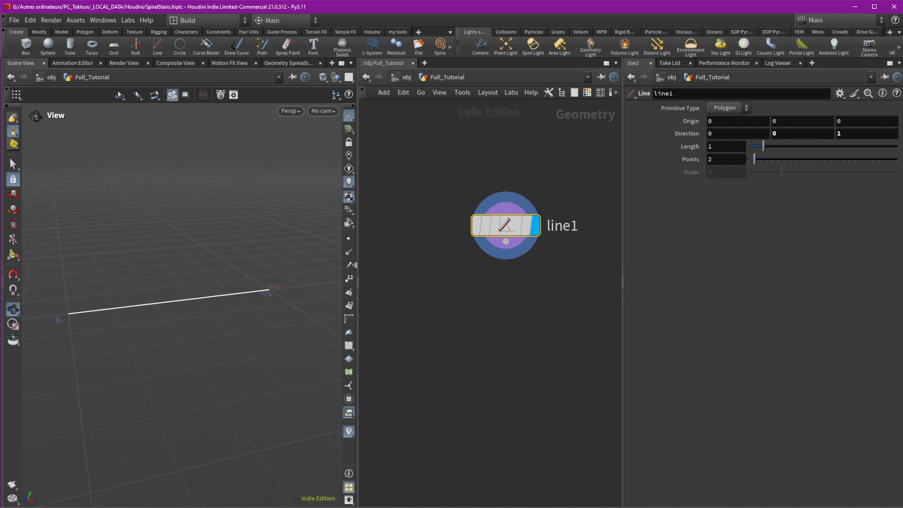
pyautogui.moveTo(125, 339); pyautogui.dragTo(195, 335, button='right')
pyautogui.scroll(-2, 121, 304)
# Step: Add a Group Create node connected below line1 and make it the displayed node
pyautogui.moveTo(518, 305); pyautogui.dragTo(473, 258, button='middle')
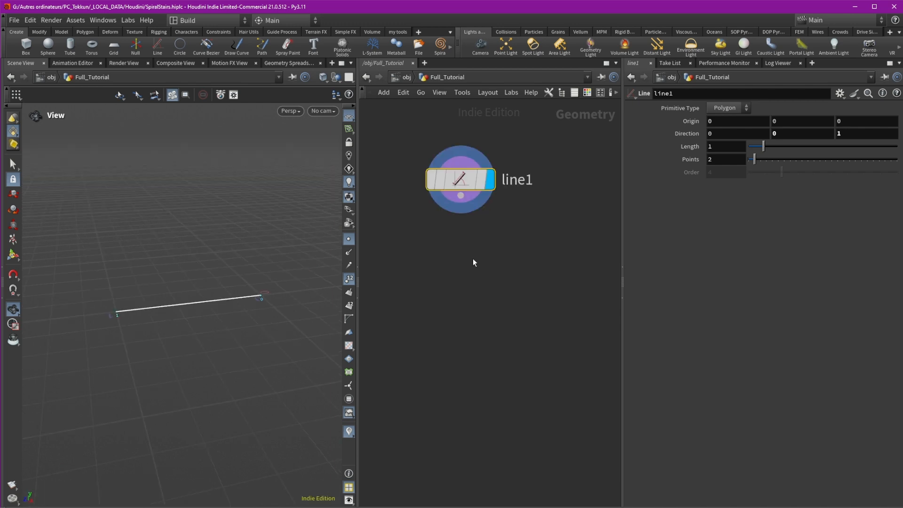
pyautogui.press('Tab')
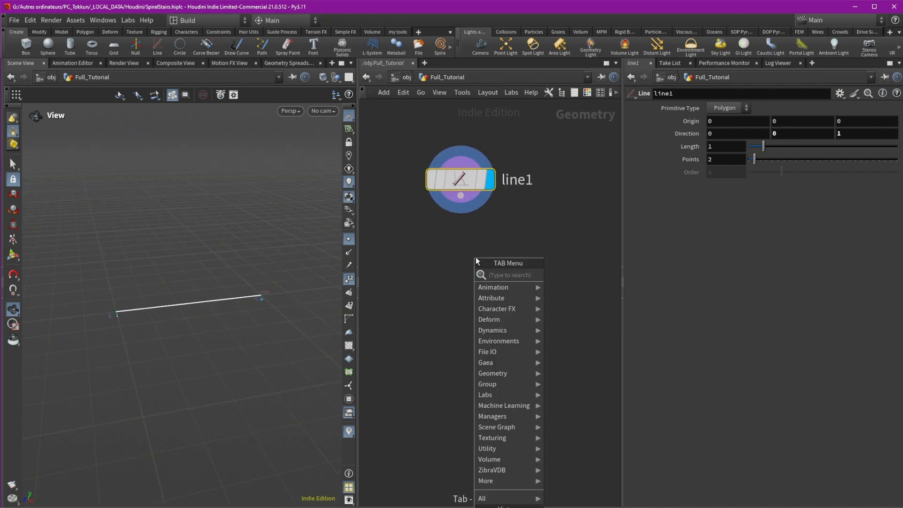
pyautogui.write('grou')
pyautogui.click(548, 274)
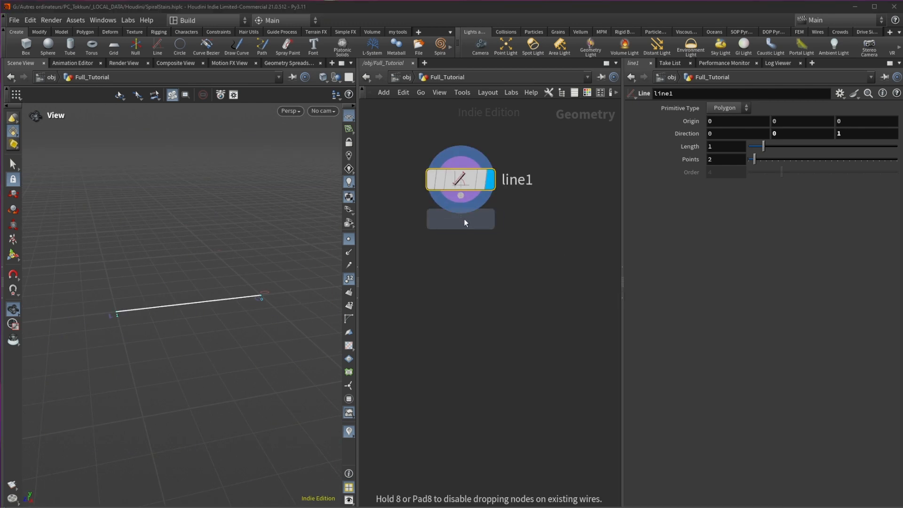
pyautogui.click(492, 253)
pyautogui.click(492, 248)
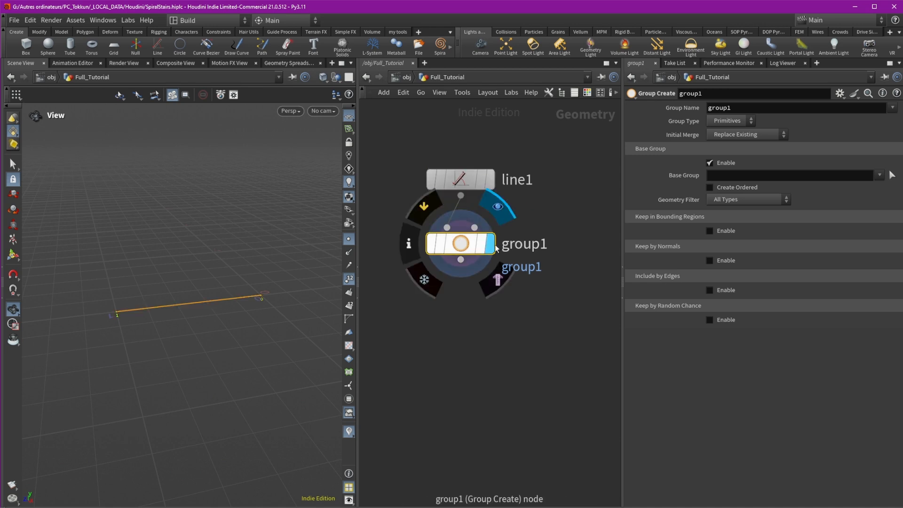
# Step: Name the group out, set its type to Points and limit its base group to point 1
pyautogui.click(734, 108)
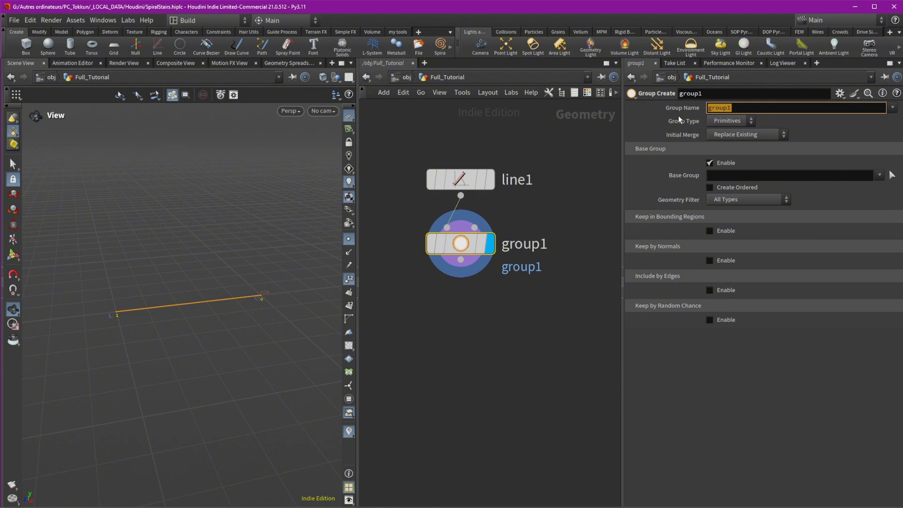
pyautogui.write('out')
pyautogui.press('Return')
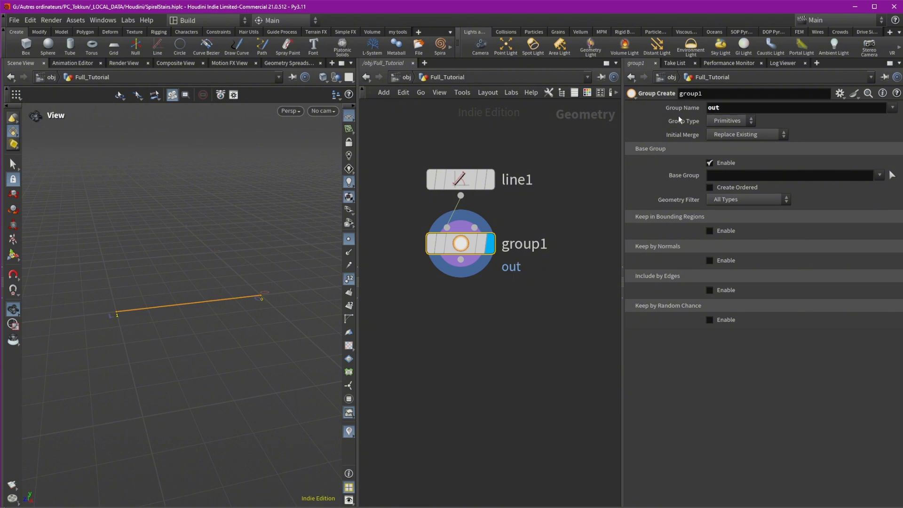
pyautogui.click(728, 121)
pyautogui.click(720, 143)
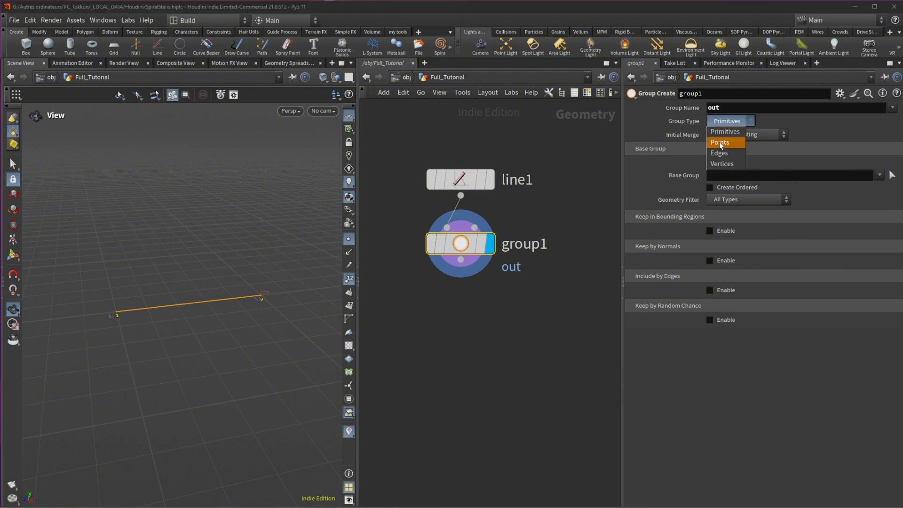
pyautogui.click(731, 175)
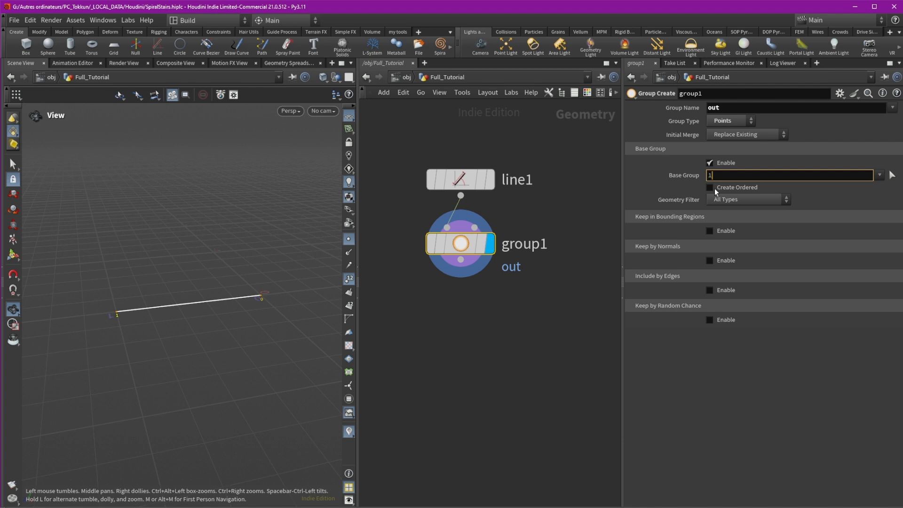
pyautogui.press('Return')
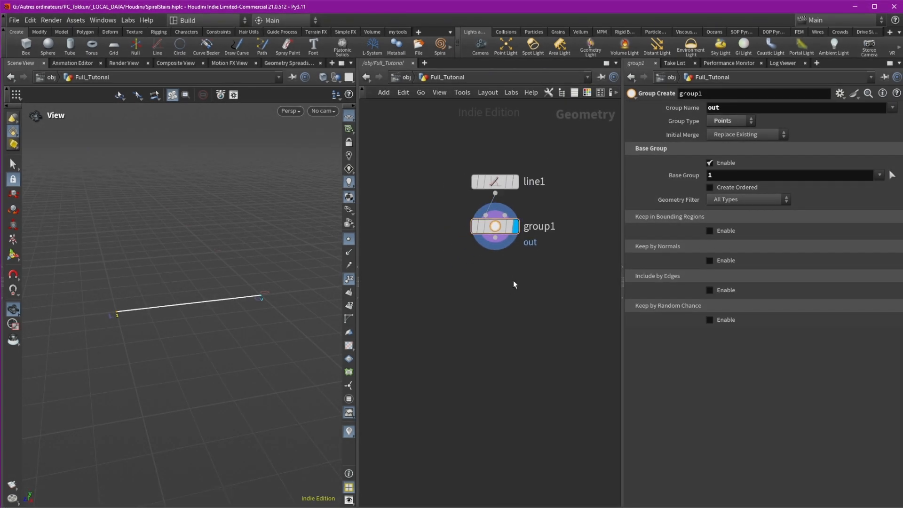
# Step: Add a Copy and Transform node connected below group1 and make it the displayed node
pyautogui.press('Tab')
pyautogui.write('co')
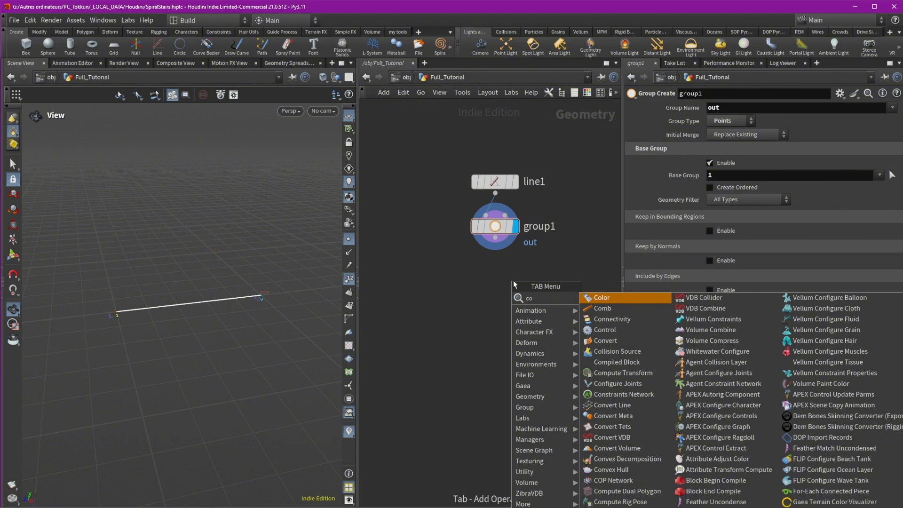
pyautogui.write('py')
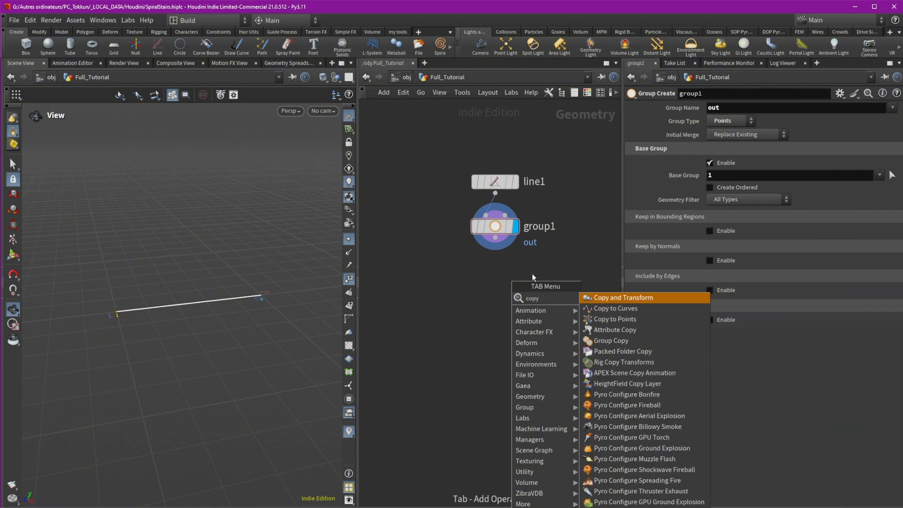
pyautogui.click(596, 298)
pyautogui.click(491, 284)
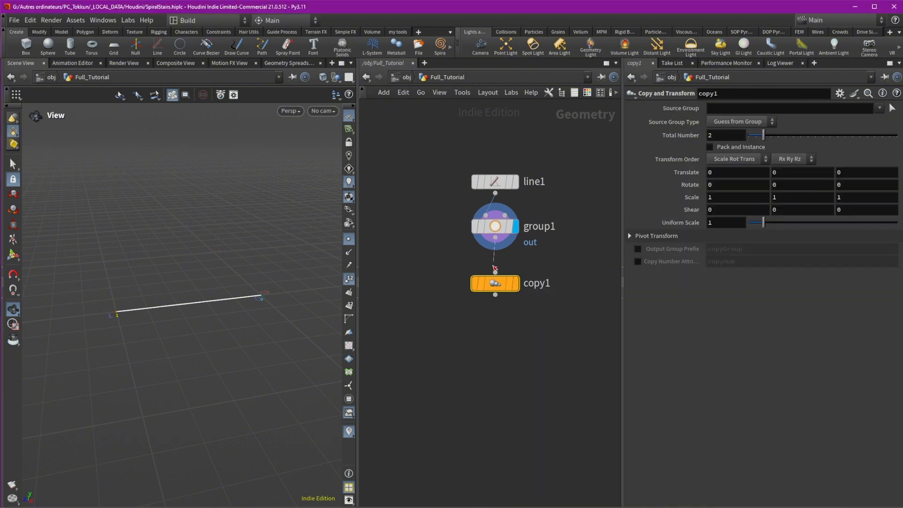
pyautogui.moveTo(519, 291); pyautogui.dragTo(519, 282)
pyautogui.click(516, 275)
# Step: Set the copy node's Y translation to 0.2 and its total number of copies to 20
pyautogui.moveTo(216, 234); pyautogui.dragTo(202, 382)
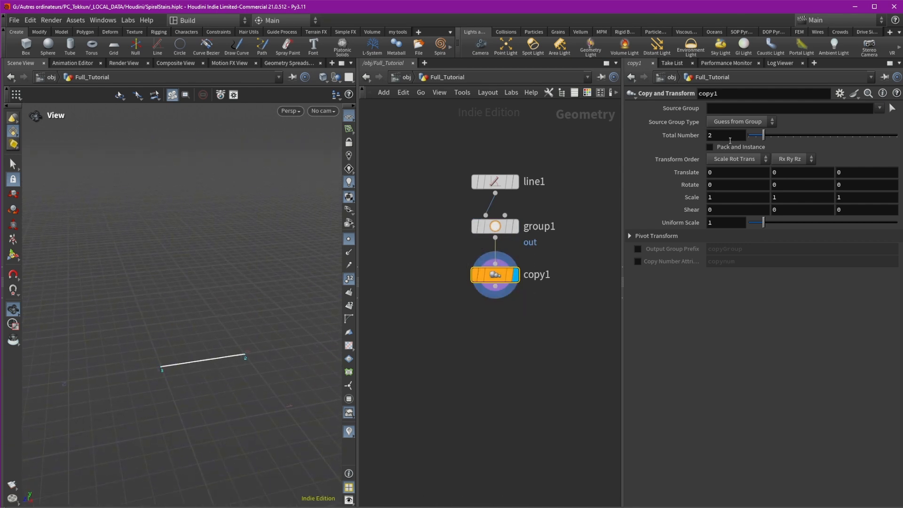
pyautogui.moveTo(772, 136); pyautogui.dragTo(777, 140)
pyautogui.doubleClick(786, 174)
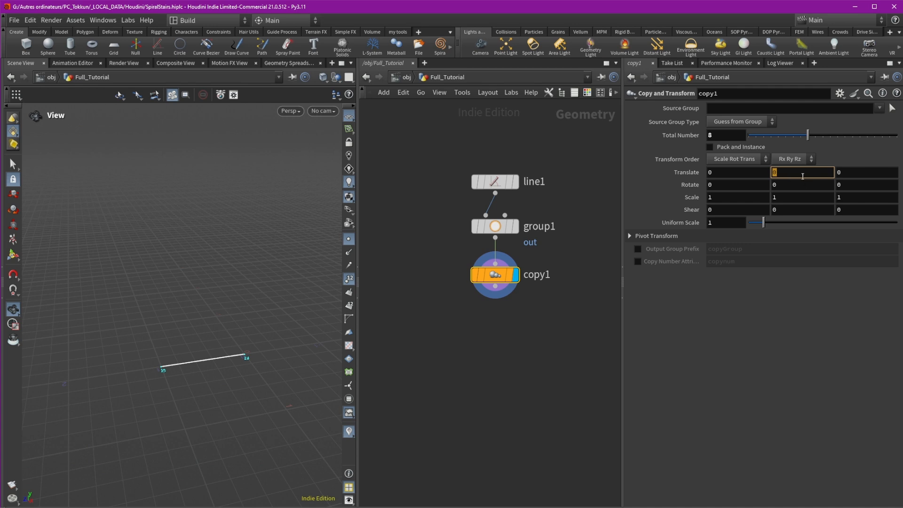
pyautogui.press('Return')
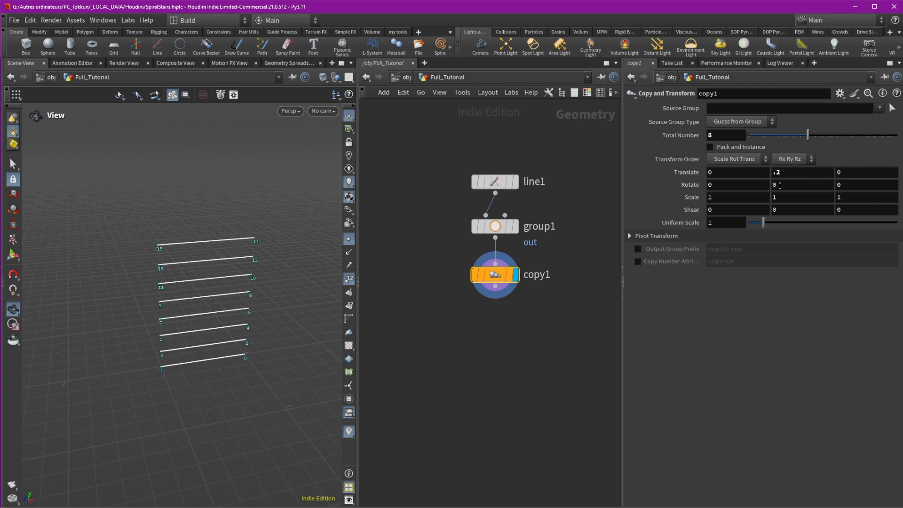
pyautogui.moveTo(809, 136); pyautogui.dragTo(897, 136)
pyautogui.moveTo(306, 204); pyautogui.dragTo(221, 310)
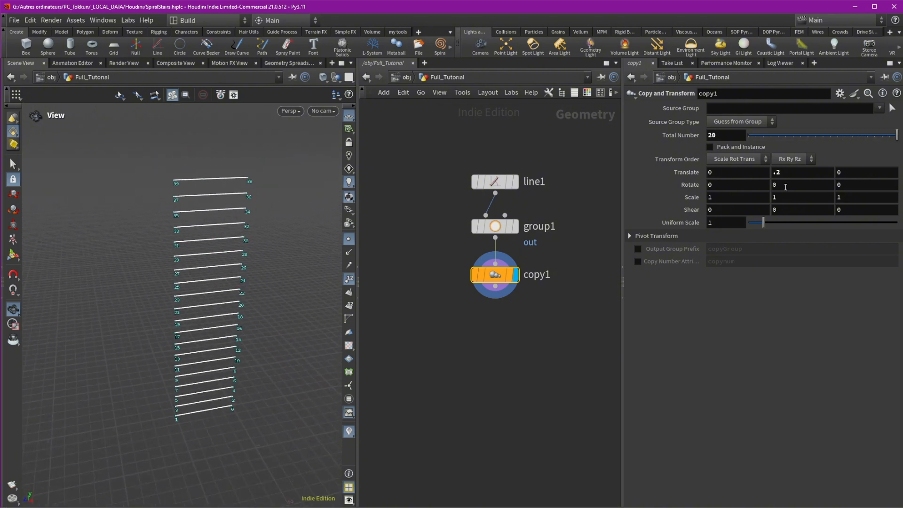
# Step: Set the Y rotation of the copies to 20 degrees to form a spiral
pyautogui.moveTo(786, 186); pyautogui.dragTo(870, 165, button='middle')
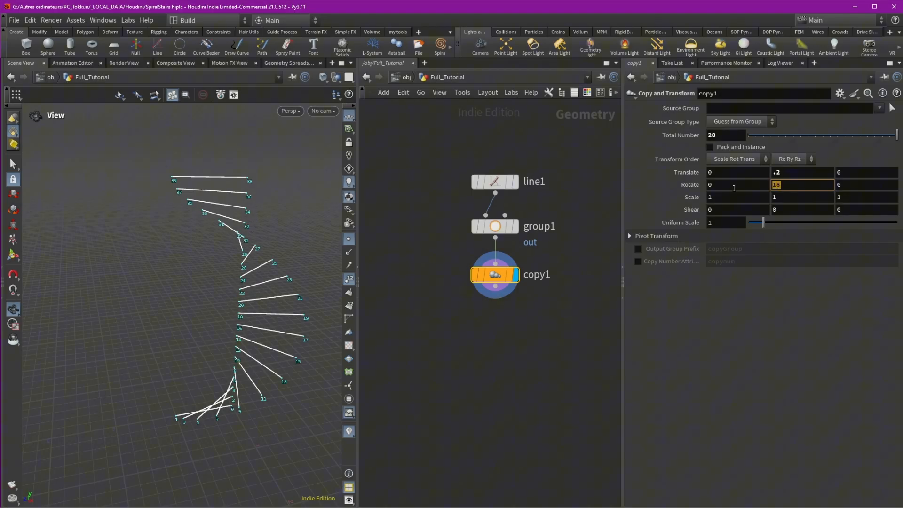
pyautogui.write('20')
pyautogui.press('Return')
# Step: Turn off the display of point numbers and points in the scene view
pyautogui.moveTo(140, 212); pyautogui.dragTo(226, 222)
pyautogui.click(348, 278)
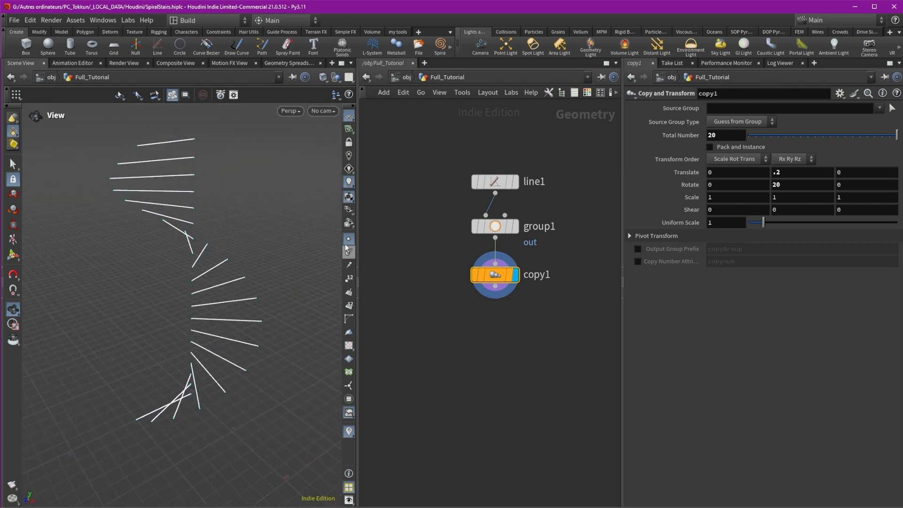
pyautogui.moveTo(238, 315); pyautogui.dragTo(204, 306)
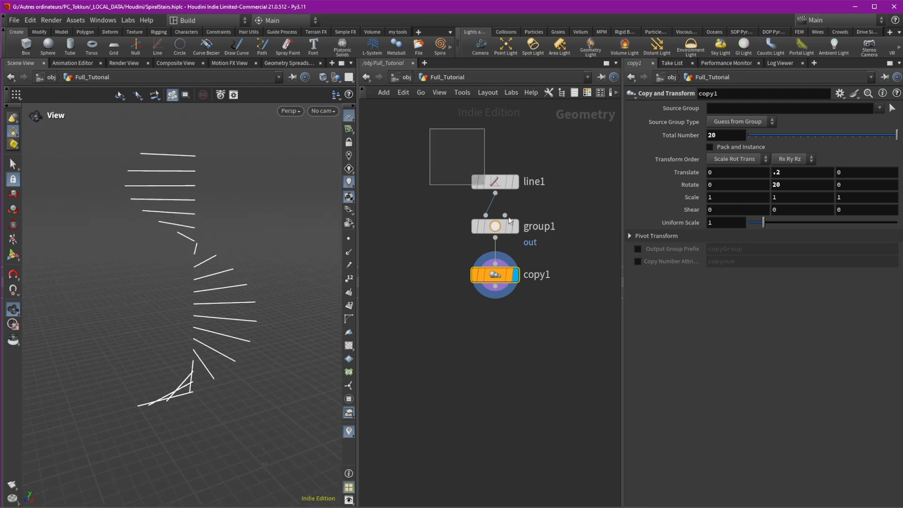
# Step: Add a Null node connected below copy1 and rename it base
pyautogui.moveTo(467, 166); pyautogui.dragTo(508, 287)
pyautogui.click(518, 353)
pyautogui.press('Tab')
pyautogui.write('nu')
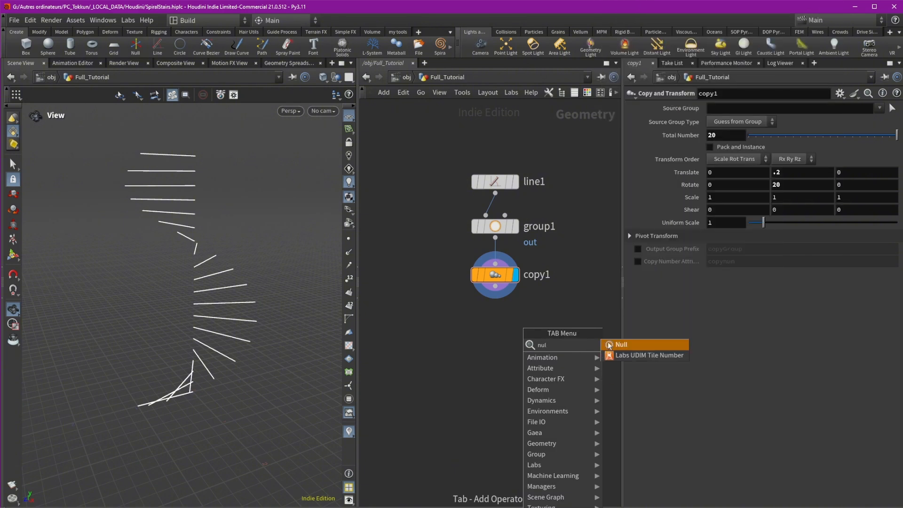
pyautogui.click(608, 345)
pyautogui.click(495, 337)
pyautogui.moveTo(495, 297); pyautogui.dragTo(495, 322)
pyautogui.moveTo(497, 339); pyautogui.dragTo(513, 327)
pyautogui.click(532, 326)
pyautogui.write('base')
pyautogui.press('Return')
# Step: Enclose the line1, group1, copy1 and base nodes in a network box
pyautogui.moveTo(419, 168); pyautogui.dragTo(516, 368)
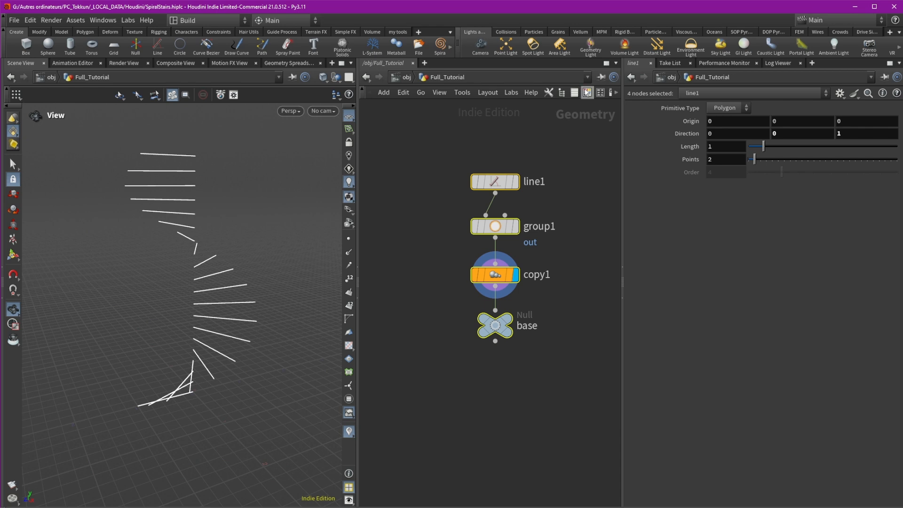
pyautogui.moveTo(621, 139); pyautogui.dragTo(646, 130)
pyautogui.hotkey('shift', 'o')
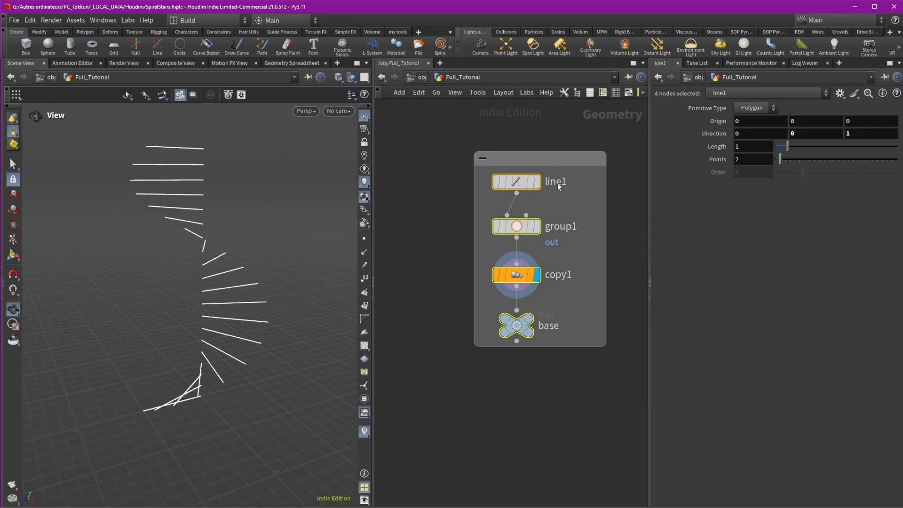
# Step: Colour the network box around the base nodes light red
pyautogui.scroll(-2, 495, 175)
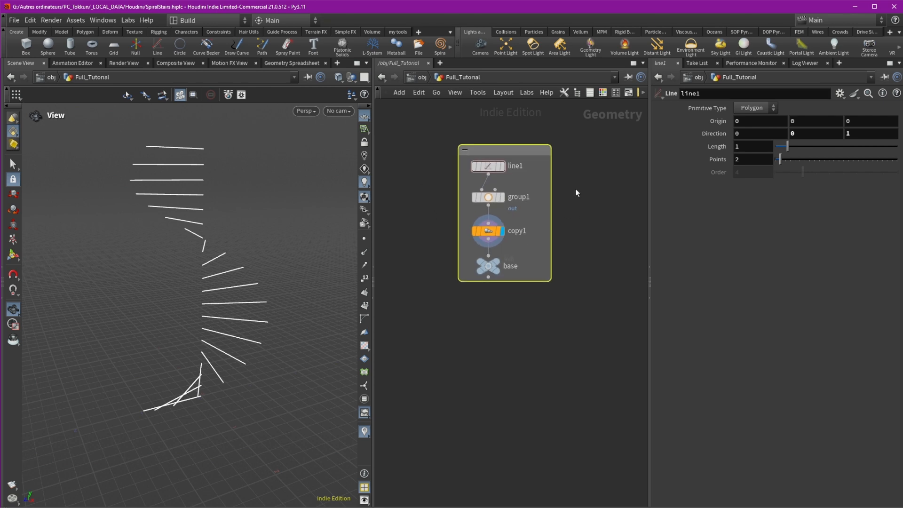
pyautogui.press('c')
pyautogui.click(600, 435)
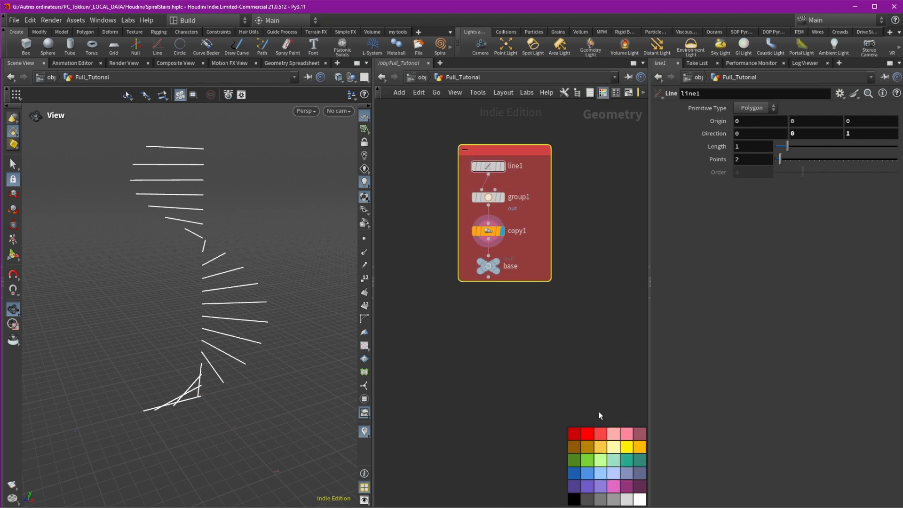
pyautogui.press('c')
# Step: Add a second, unconnected Line node in the free space outside the red network box
pyautogui.moveTo(520, 350); pyautogui.dragTo(597, 368, button='middle')
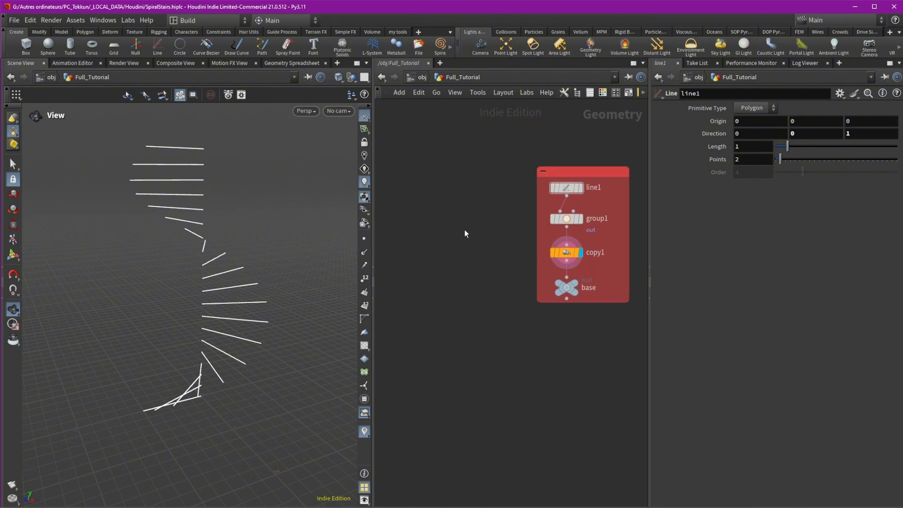
pyautogui.moveTo(465, 230); pyautogui.dragTo(457, 170, button='middle')
pyautogui.press('Tab')
pyautogui.write('li')
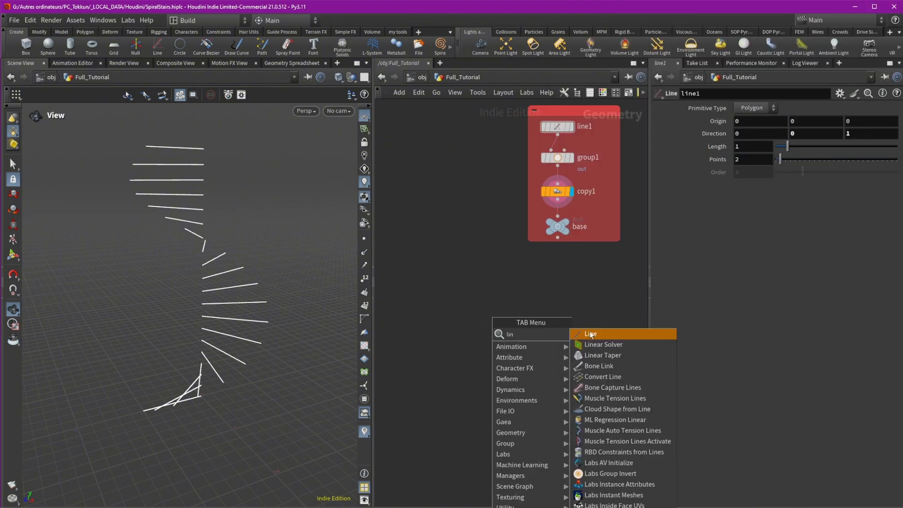
pyautogui.press('Return')
pyautogui.click(461, 296)
pyautogui.moveTo(461, 295); pyautogui.dragTo(445, 274)
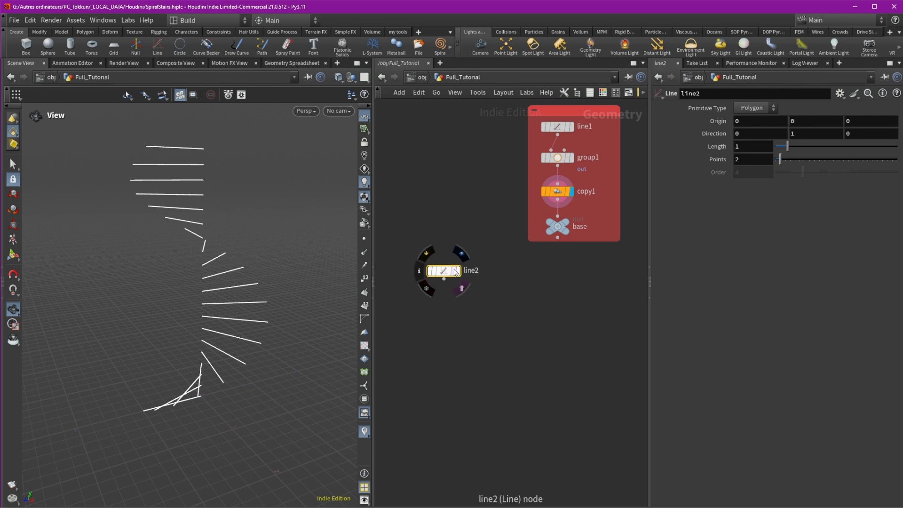
# Step: Make line2 the displayed and rendered node instead of copy1
pyautogui.click(455, 271)
pyautogui.moveTo(280, 359); pyautogui.dragTo(230, 371)
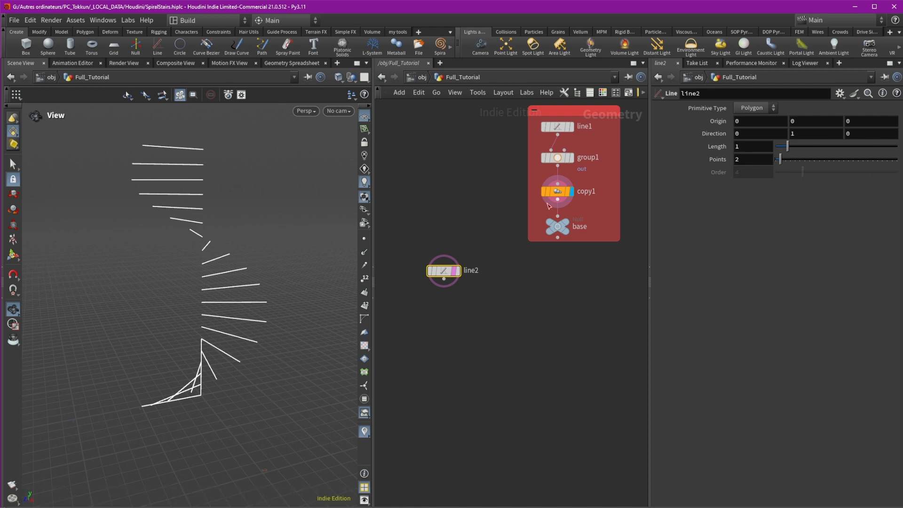
pyautogui.click(456, 271)
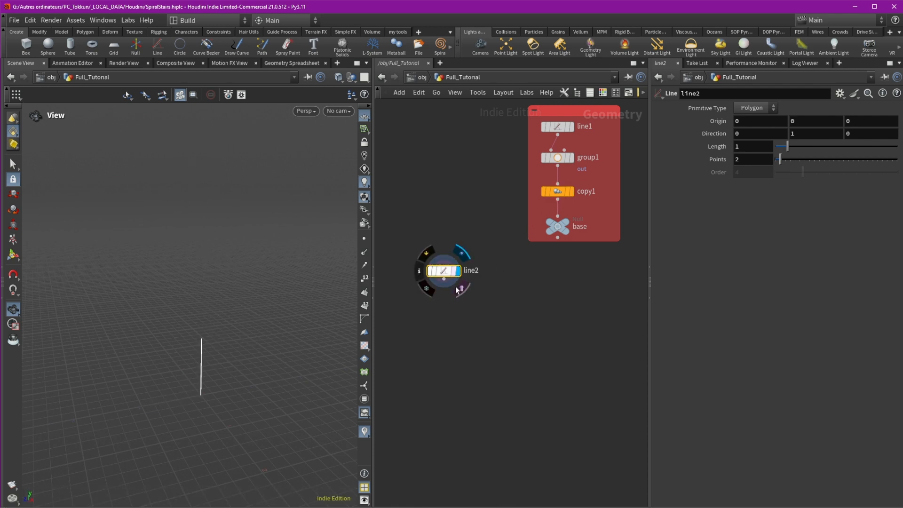
pyautogui.click(454, 272)
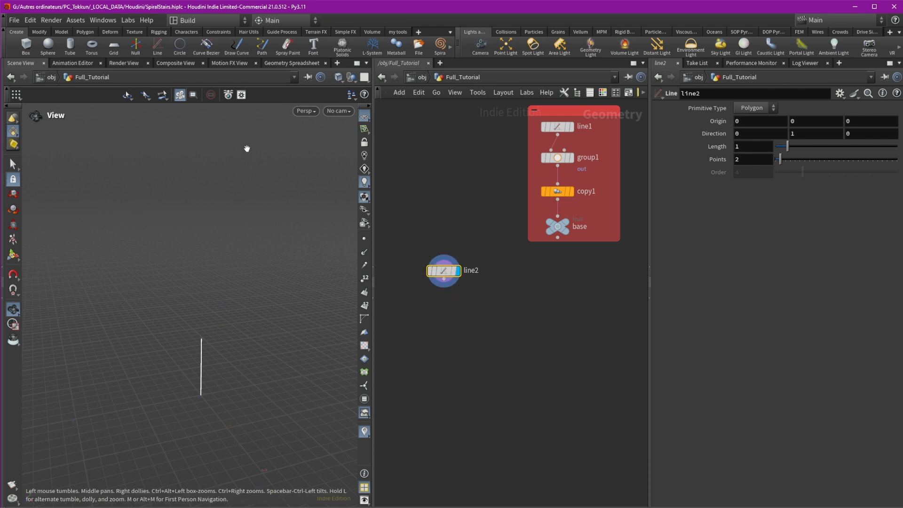
# Step: Link the Length of line2 to the Total Number of copy1 with a relative reference
pyautogui.moveTo(555, 263); pyautogui.dragTo(566, 304, button='middle')
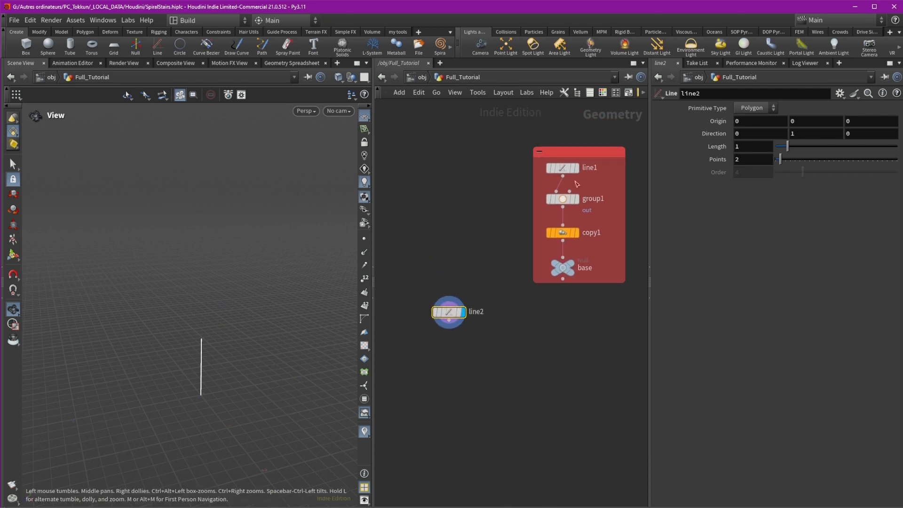
pyautogui.click(563, 168)
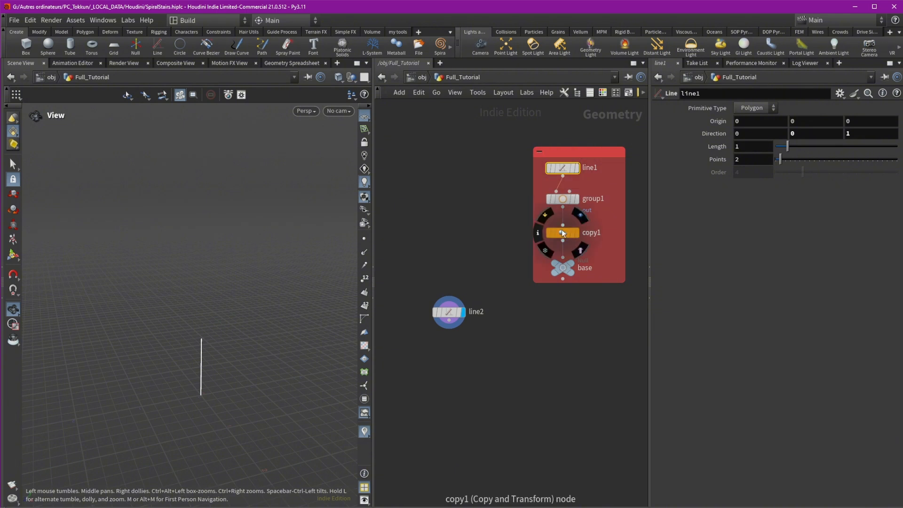
pyautogui.click(563, 233)
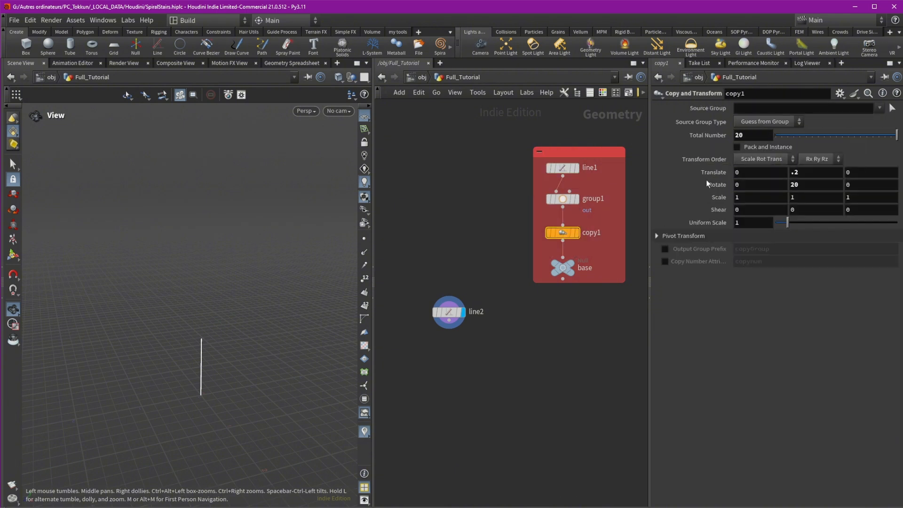
pyautogui.rightClick(761, 135)
pyautogui.click(787, 232)
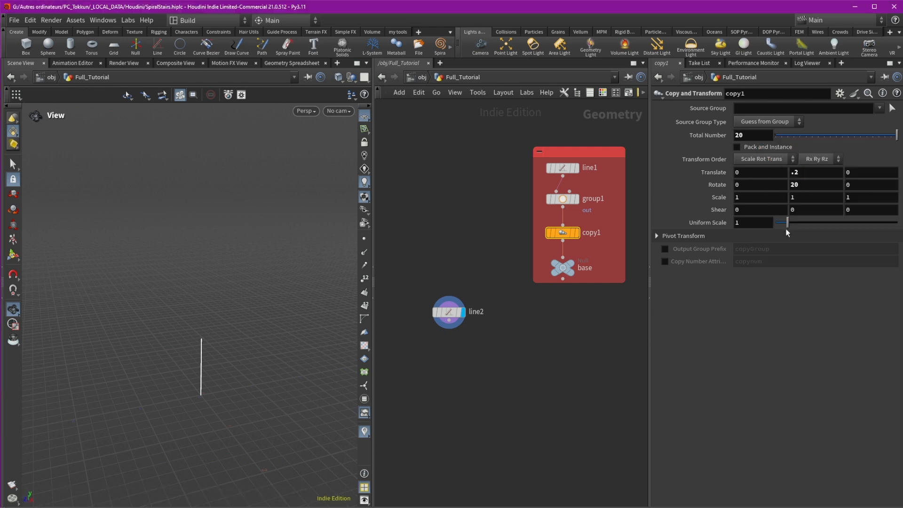
pyautogui.click(450, 311)
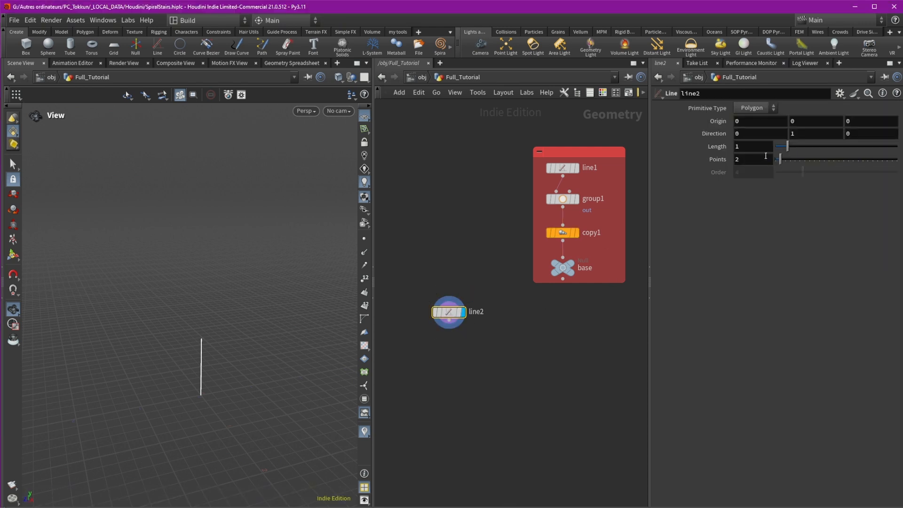
pyautogui.rightClick(746, 148)
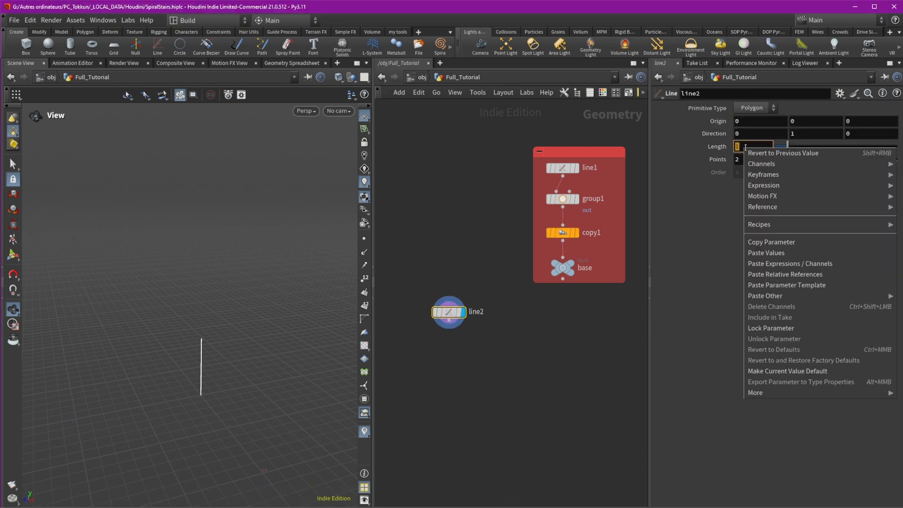
pyautogui.click(771, 275)
pyautogui.moveTo(296, 322); pyautogui.dragTo(262, 254)
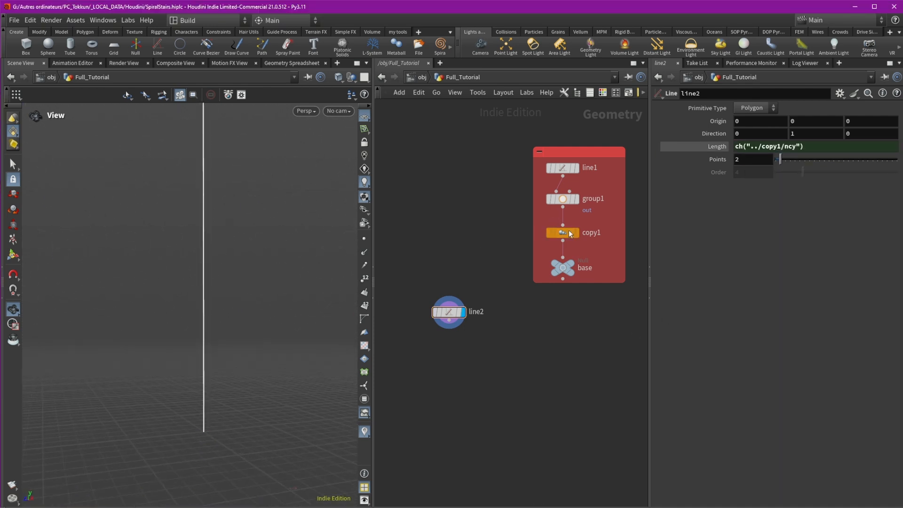
# Step: Multiply the Length expression of line2 by a relative reference to copy1's Translate Y value
pyautogui.click(562, 233)
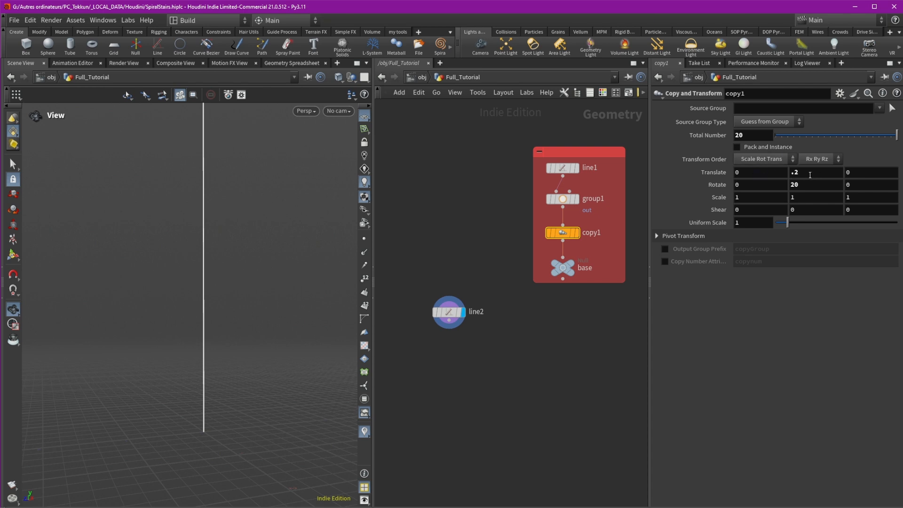
pyautogui.rightClick(807, 173)
pyautogui.click(828, 267)
pyautogui.click(448, 314)
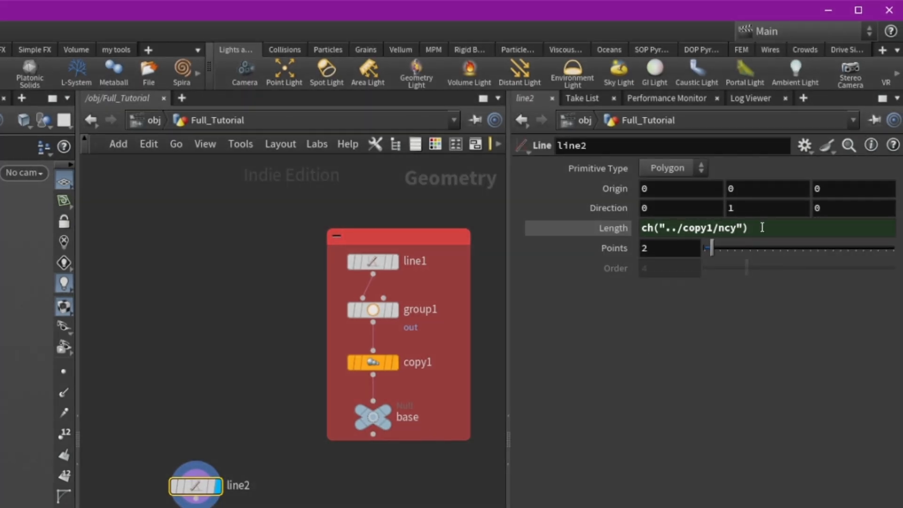
pyautogui.click(762, 228)
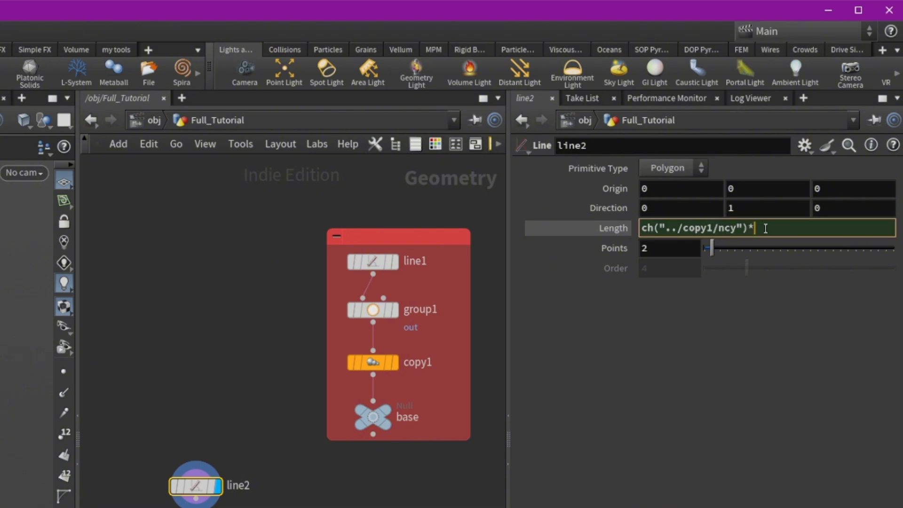
pyautogui.rightClick(773, 230)
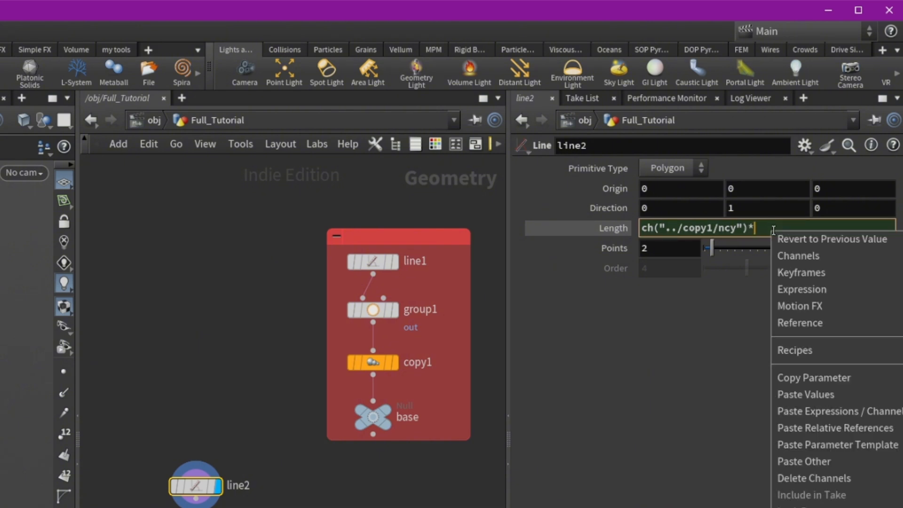
pyautogui.click(849, 428)
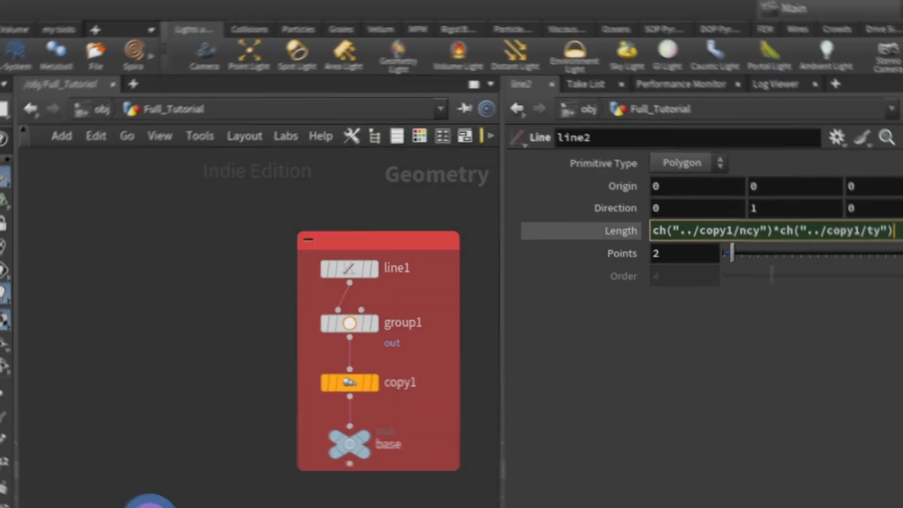
pyautogui.click(529, 360)
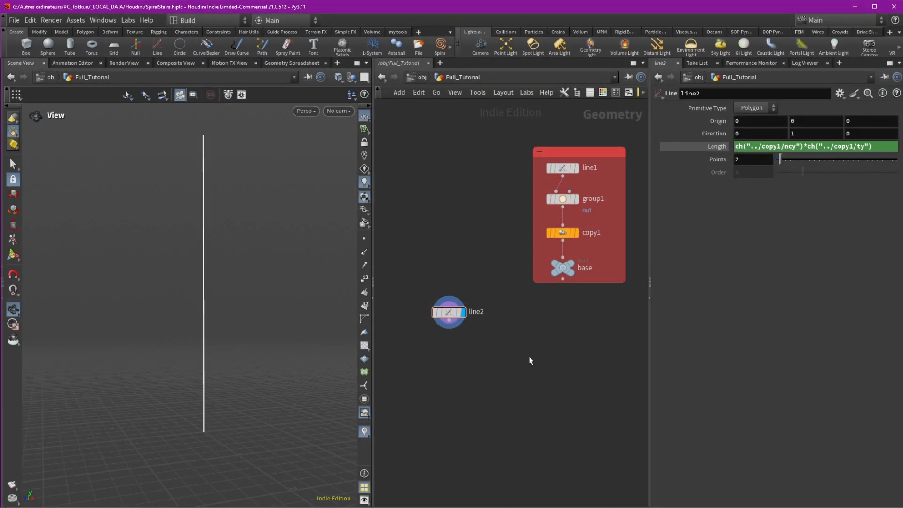
# Step: Reposition line2 below and beside the red box, and display the base node to compare its copied lines with line2
pyautogui.moveTo(450, 312); pyautogui.dragTo(445, 272)
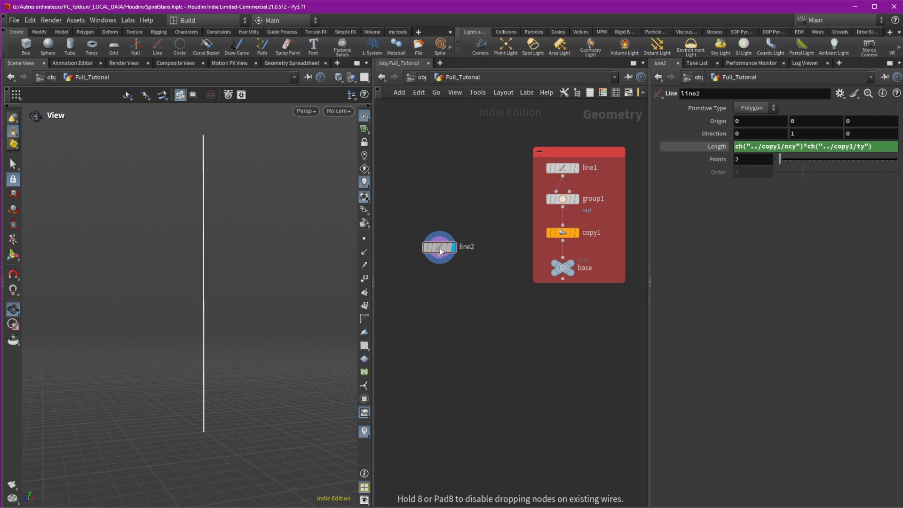
pyautogui.moveTo(440, 247); pyautogui.dragTo(444, 336)
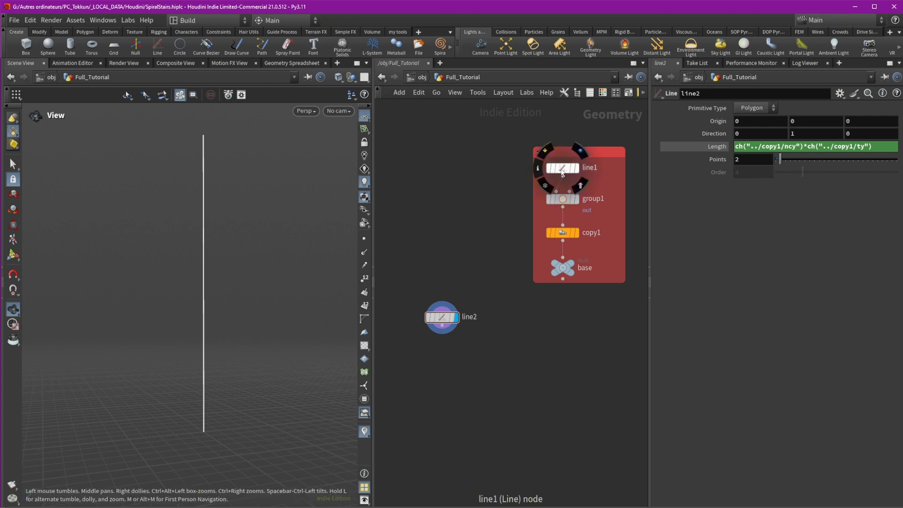
pyautogui.click(572, 266)
pyautogui.click(451, 317)
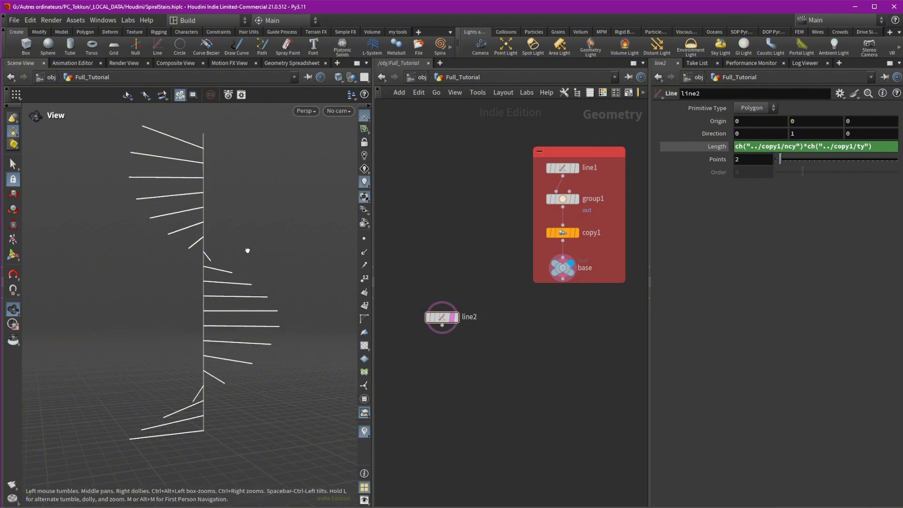
# Step: Set the Total Number of copy1 to 19 and make line2 the displayed node again
pyautogui.click(564, 232)
pyautogui.moveTo(884, 139)
pyautogui.mouseDown()
pyautogui.moveTo(823, 139)
pyautogui.moveTo(892, 143)
pyautogui.mouseUp()
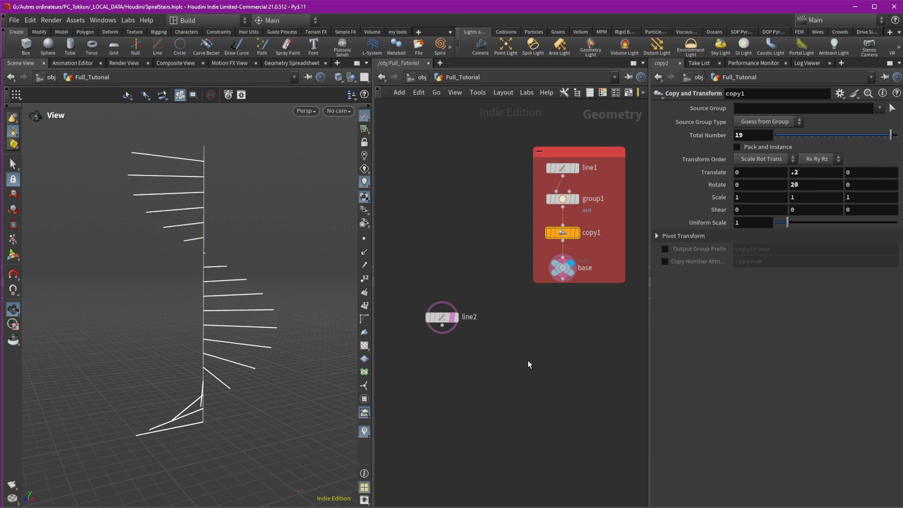
pyautogui.click(460, 336)
pyautogui.click(459, 299)
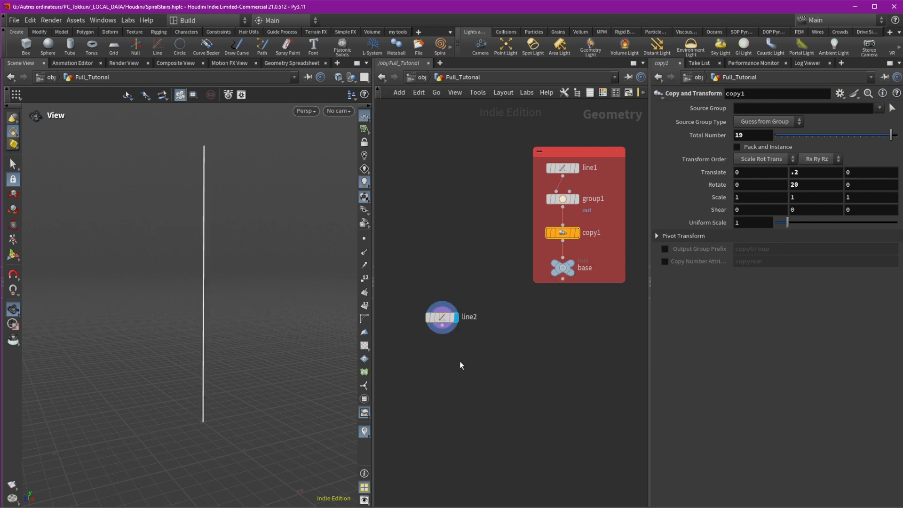
# Step: Add a Sweep node below line2, feed line2 into it, and display the resulting round tube
pyautogui.moveTo(457, 390); pyautogui.dragTo(491, 367, button='middle')
pyautogui.press('Tab')
pyautogui.write('swe')
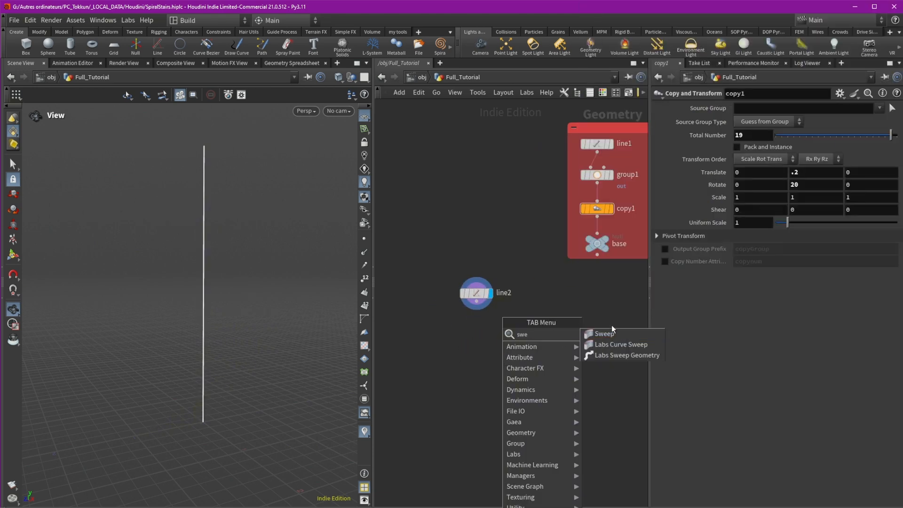
pyautogui.press('Return')
pyautogui.click(450, 346)
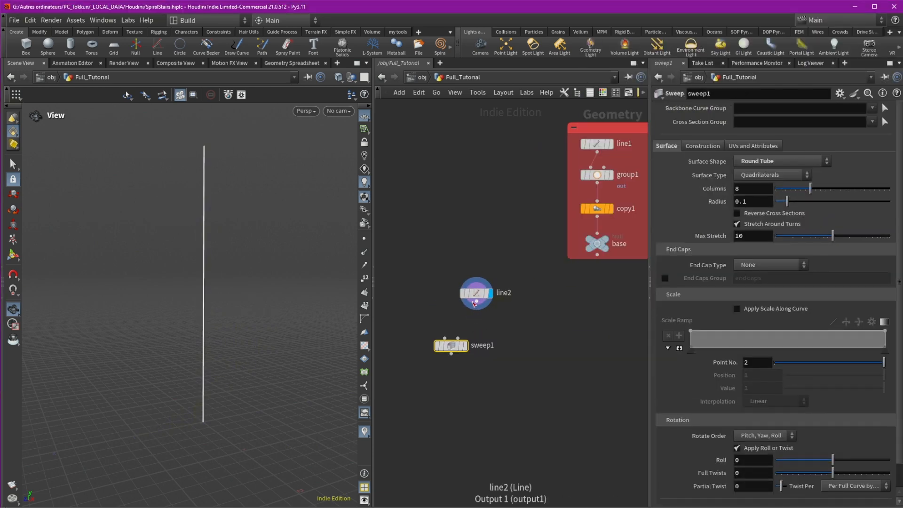
pyautogui.moveTo(443, 349); pyautogui.dragTo(419, 323)
pyautogui.click(490, 333)
# Step: Add a Null node below sweep1
pyautogui.moveTo(440, 377); pyautogui.dragTo(467, 362, button='middle')
pyautogui.press('Tab')
pyautogui.write('nu')
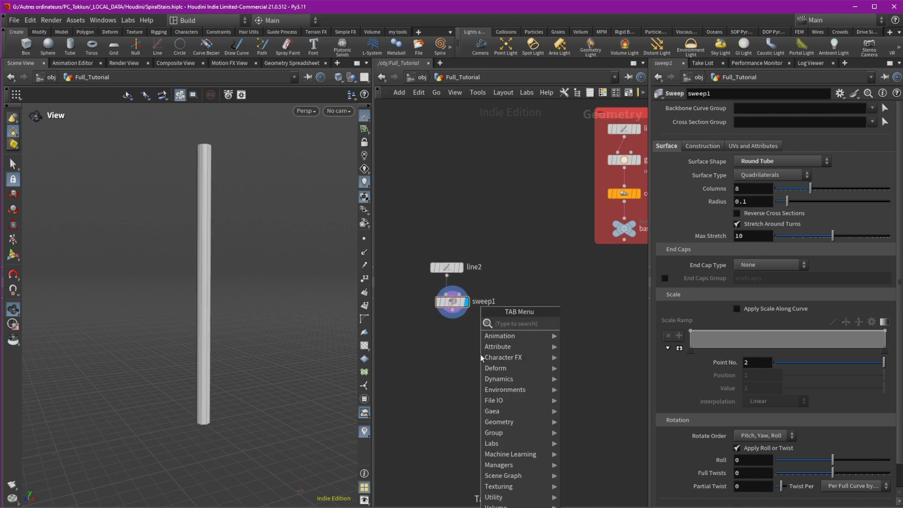
pyautogui.click(568, 323)
pyautogui.click(474, 352)
pyautogui.moveTo(480, 352); pyautogui.dragTo(455, 346)
# Step: Set sweep1's End Cap Type to Single Polygon and its Columns to 12
pyautogui.click(452, 301)
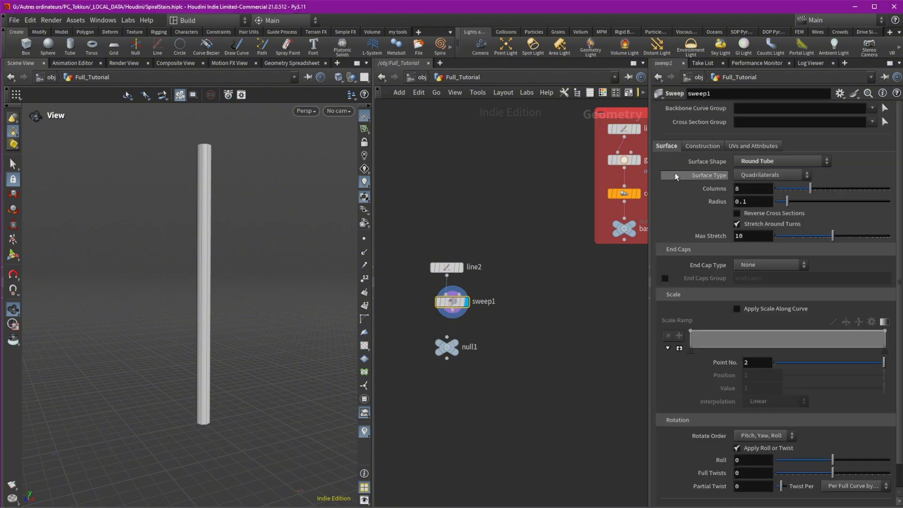
pyautogui.click(752, 267)
pyautogui.click(752, 287)
pyautogui.moveTo(232, 252); pyautogui.dragTo(236, 280)
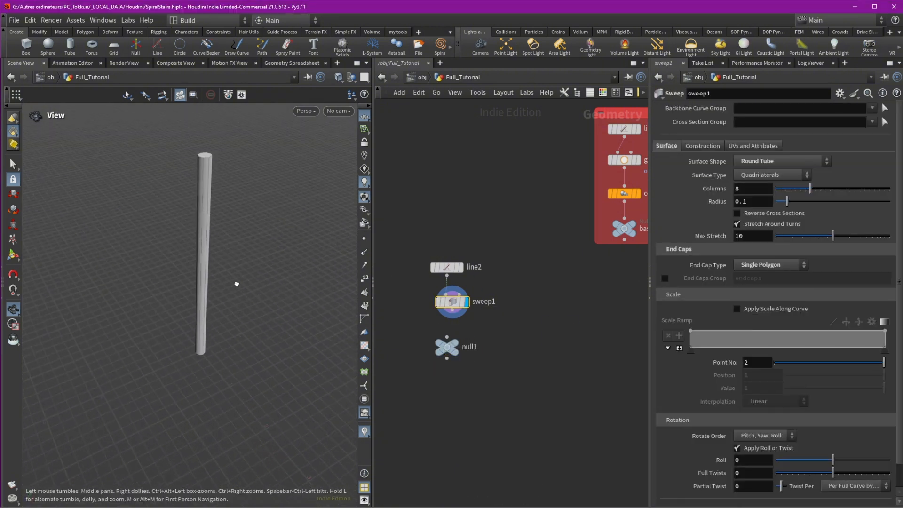
pyautogui.moveTo(811, 189); pyautogui.dragTo(830, 189)
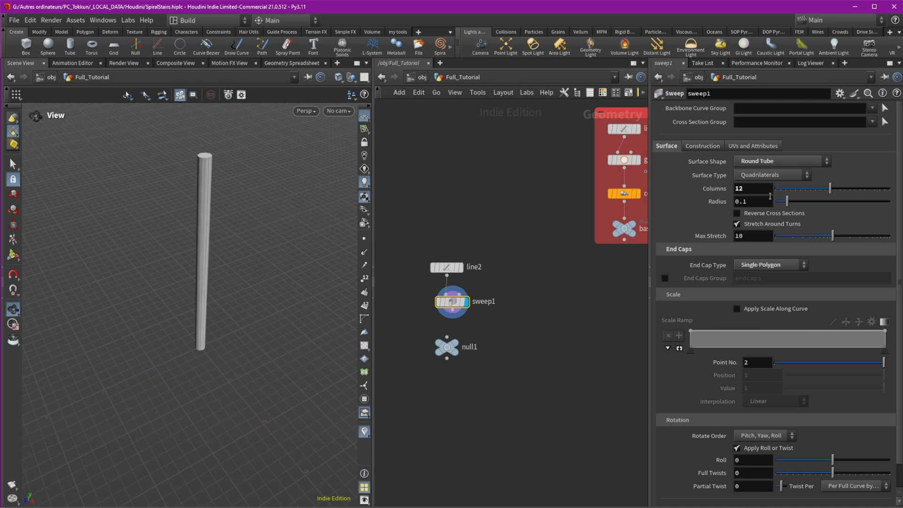
# Step: Connect sweep1 to the Null node and rename the Null as Pilar
pyautogui.doubleClick(470, 347)
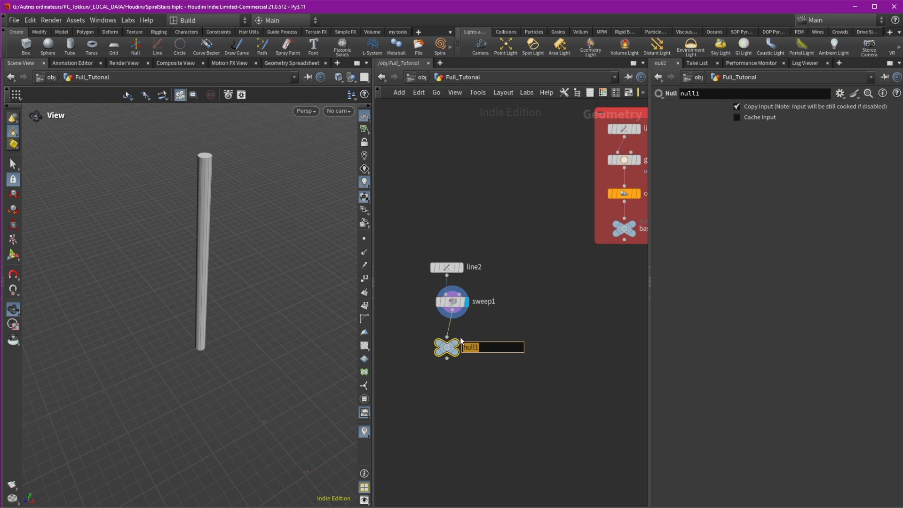
pyautogui.write('ar')
pyautogui.press('Return')
# Step: Enclose line2, sweep1 and Pilar in a network box titled PILAR
pyautogui.moveTo(405, 230); pyautogui.dragTo(469, 400)
pyautogui.hotkey('shift', 'o')
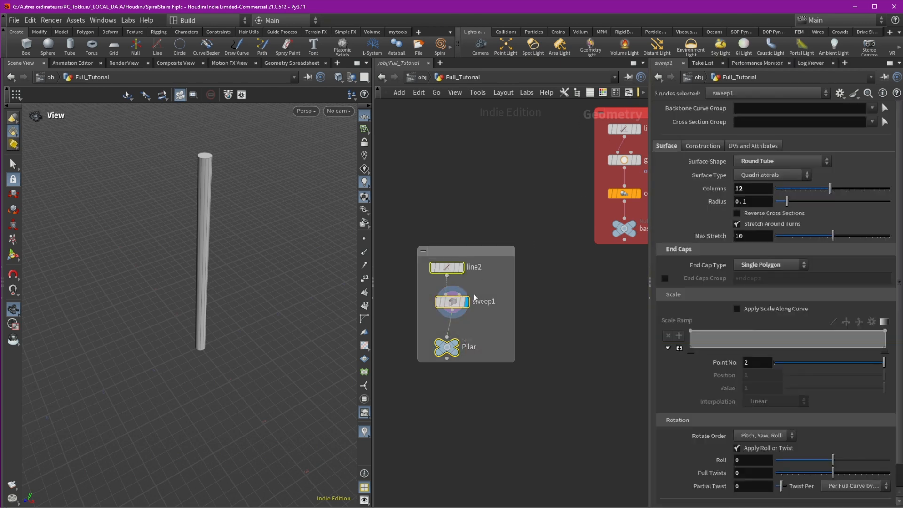
pyautogui.moveTo(488, 280); pyautogui.dragTo(474, 245)
pyautogui.doubleClick(469, 220)
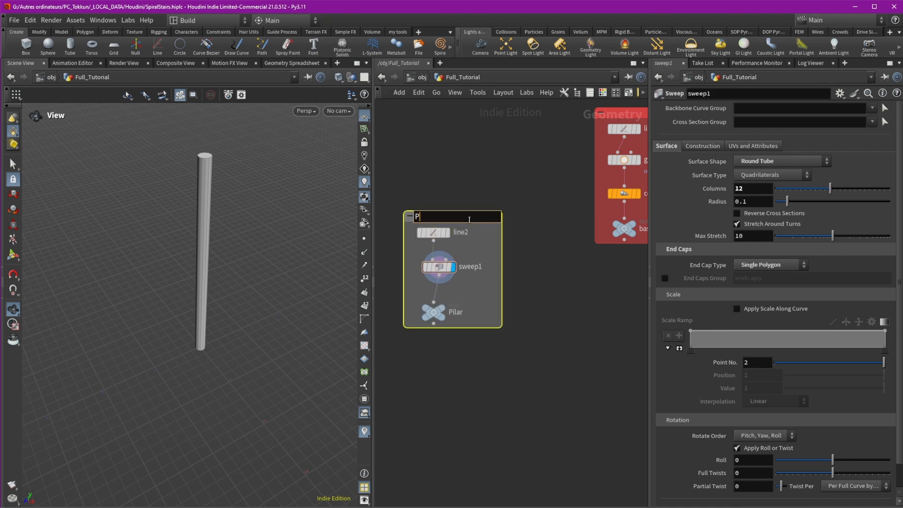
pyautogui.write('PILAR')
pyautogui.press('Return')
# Step: Colour the PILAR network box orange-yellow
pyautogui.press('c')
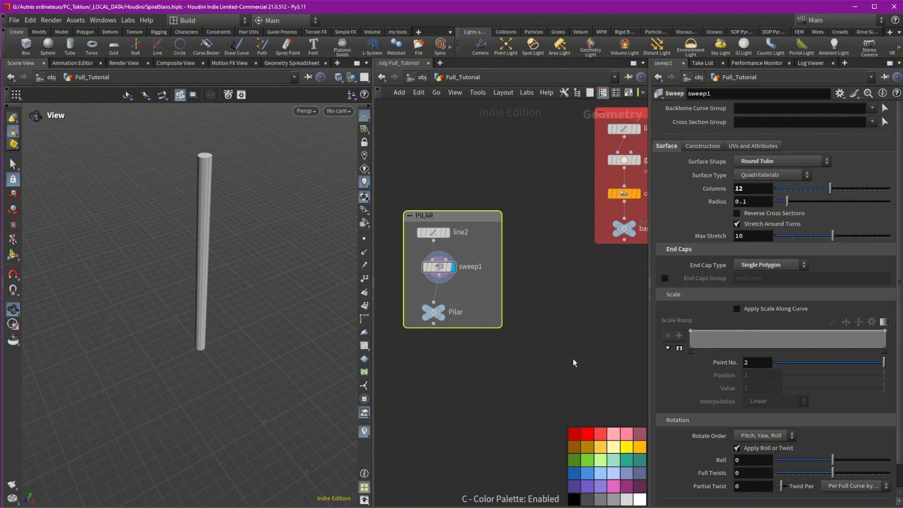
pyautogui.click(625, 453)
pyautogui.scroll(-1, 534, 281)
# Step: Add an Object Merge node beside the PILAR box, set its Object 1 to ../base, and display it
pyautogui.press('Tab')
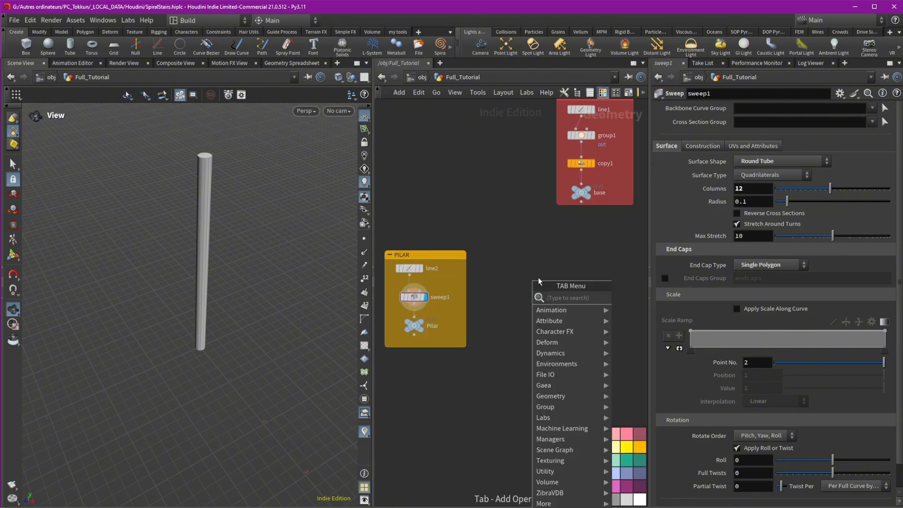
pyautogui.write('om')
pyautogui.click(622, 302)
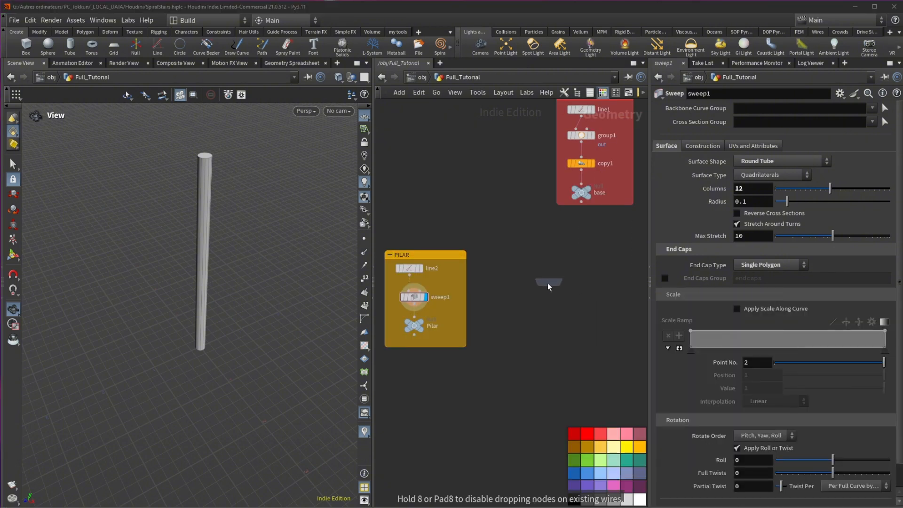
pyautogui.click(522, 265)
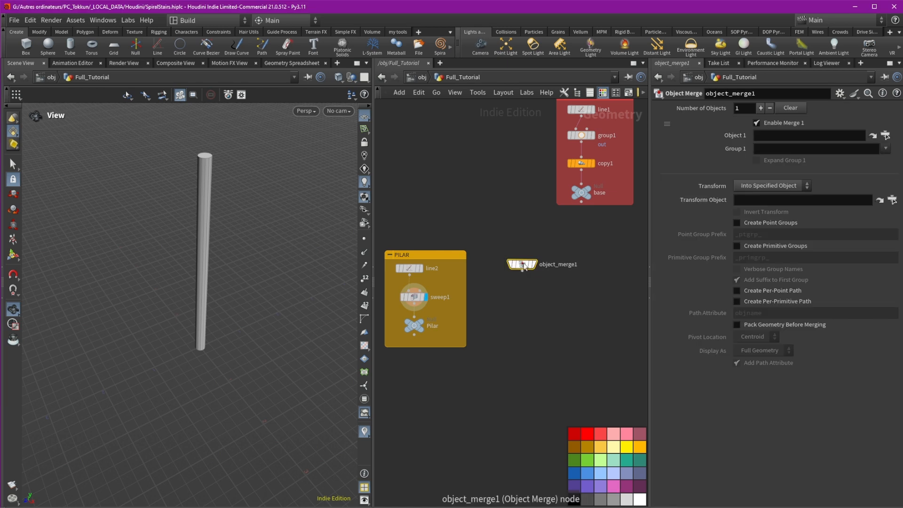
pyautogui.moveTo(581, 191); pyautogui.dragTo(764, 136)
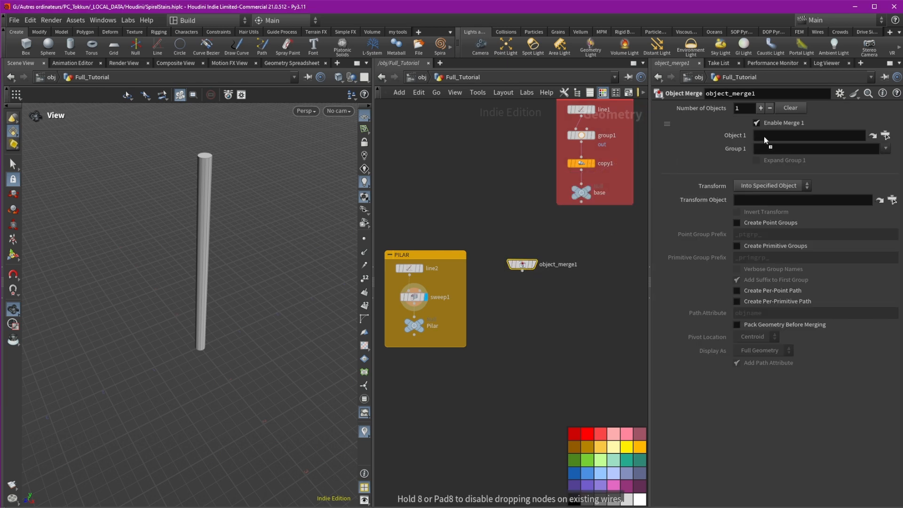
pyautogui.click(534, 265)
# Step: Add a Sweep node below object_merge1 and connect the merged base lines to its first input
pyautogui.scroll(2, 518, 306)
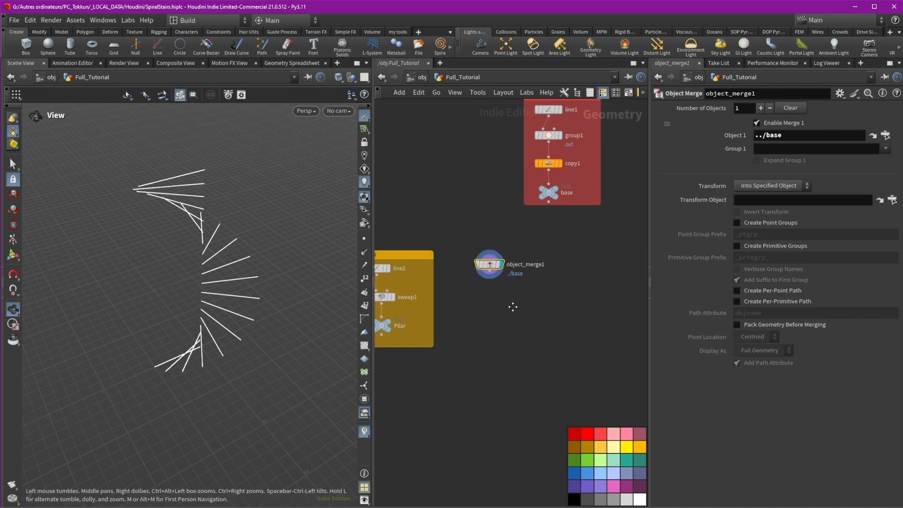
pyautogui.press('Tab')
pyautogui.write('null')
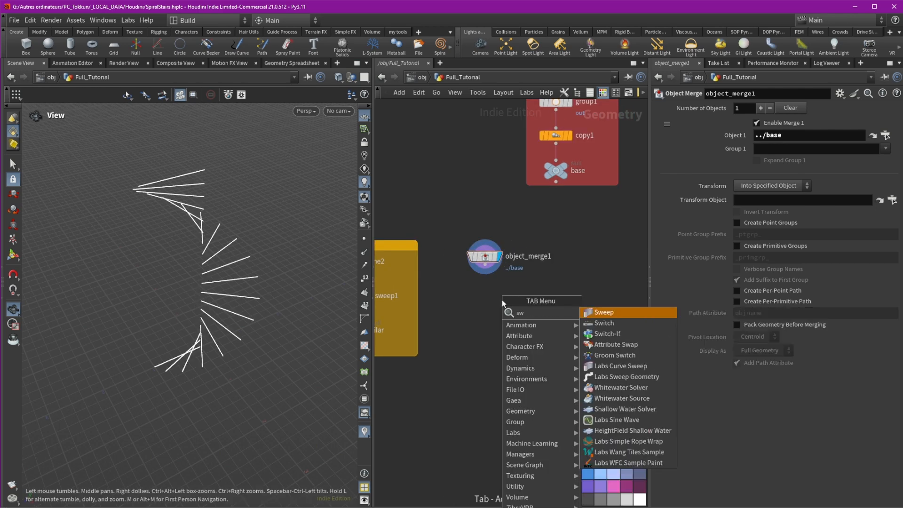
pyautogui.click(602, 306)
pyautogui.click(470, 317)
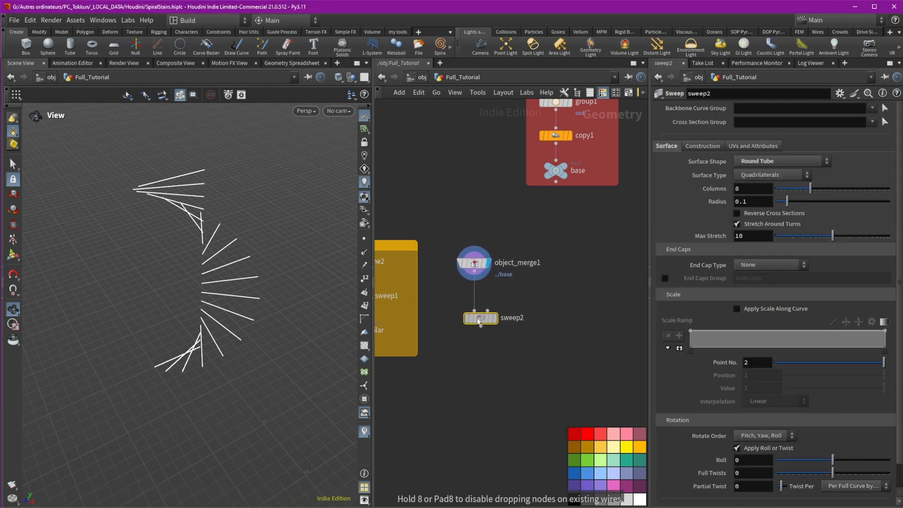
# Step: Display sweep2 and set its Surface Shape to Square Tube with Columns at 1
pyautogui.click(498, 320)
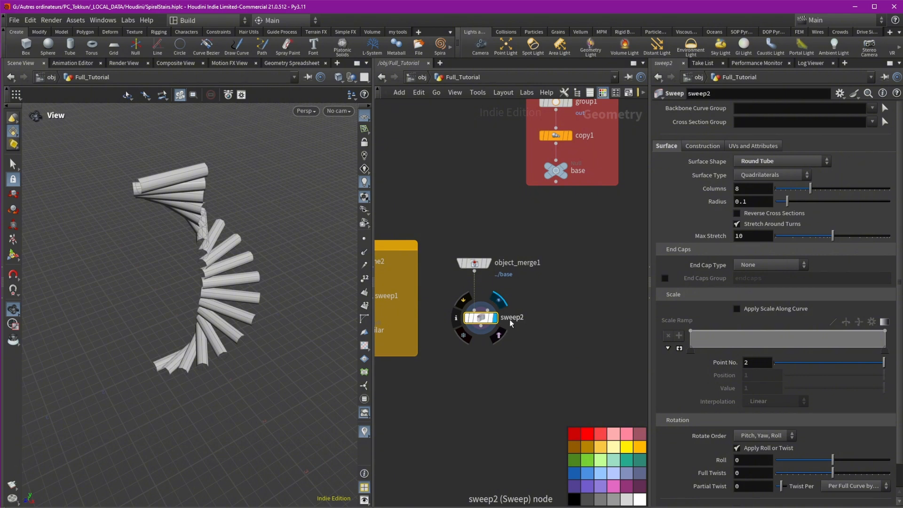
pyautogui.moveTo(286, 304); pyautogui.dragTo(267, 294)
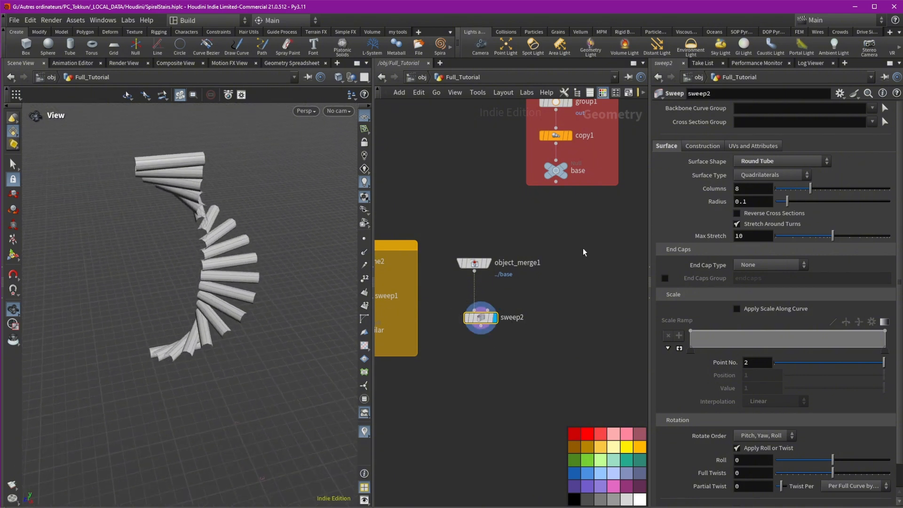
pyautogui.click(770, 162)
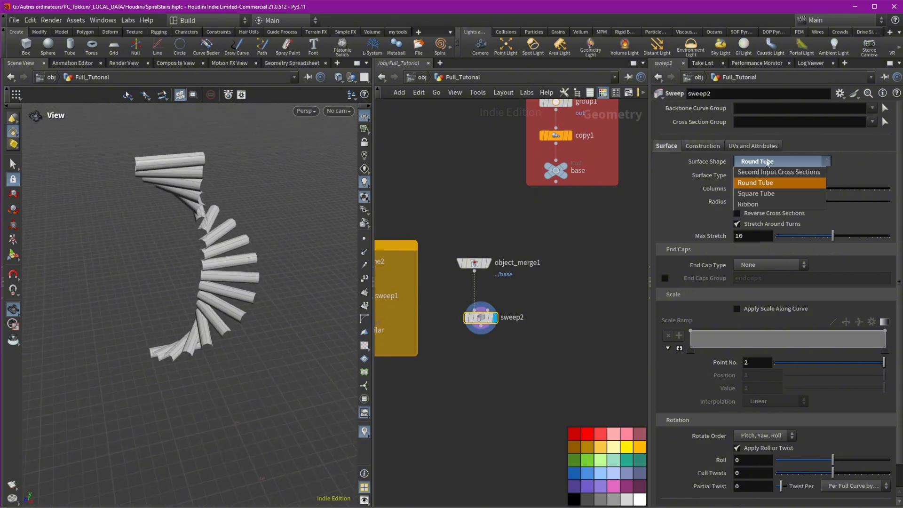
pyautogui.click(757, 192)
pyautogui.moveTo(282, 248); pyautogui.dragTo(288, 233)
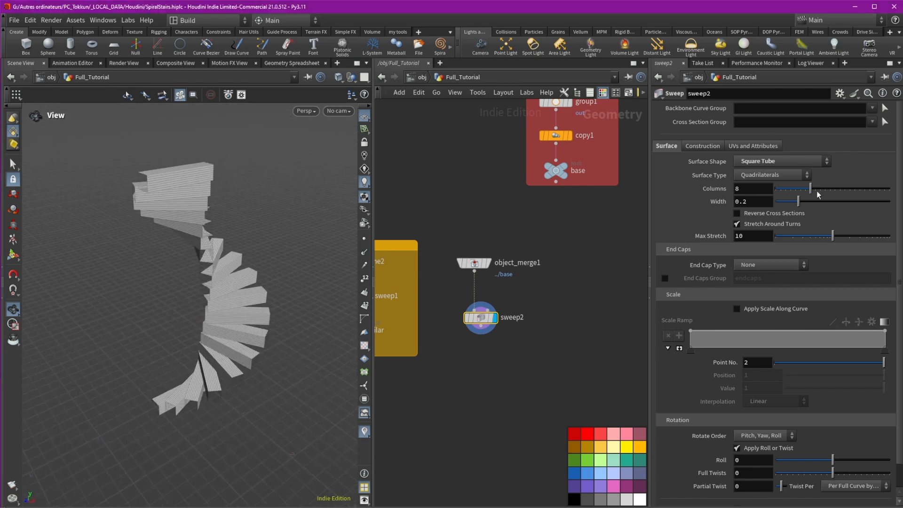
pyautogui.moveTo(810, 191); pyautogui.dragTo(776, 191)
# Step: Add a Grid node beside sweep2 and connect it to the sweep's second input
pyautogui.press('Tab')
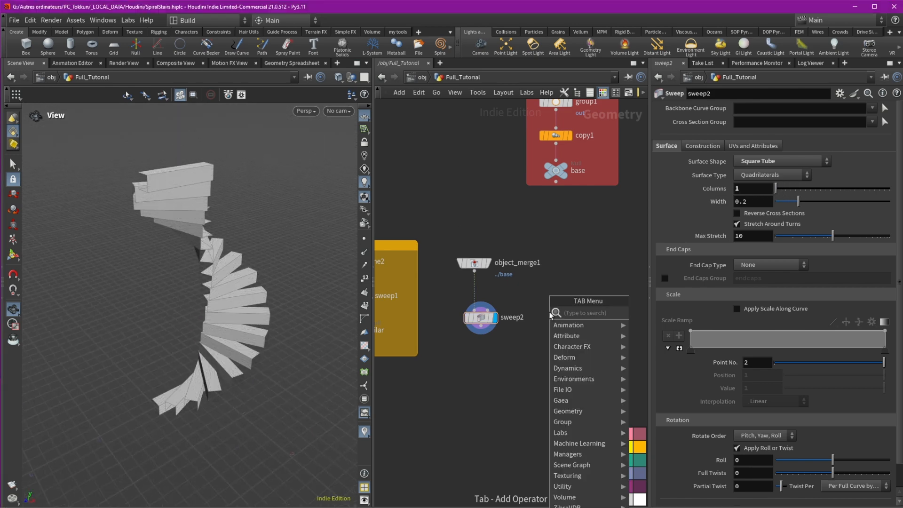
pyautogui.write('grid')
pyautogui.press('Return')
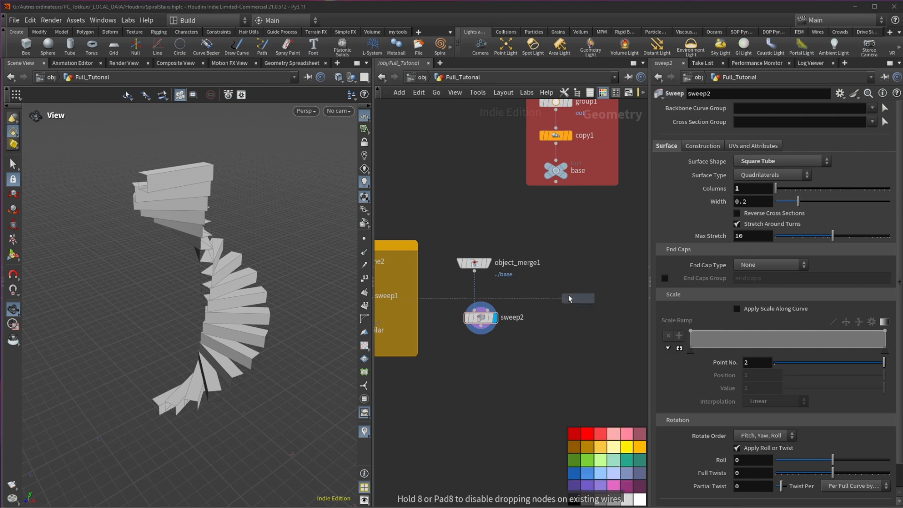
pyautogui.click(530, 284)
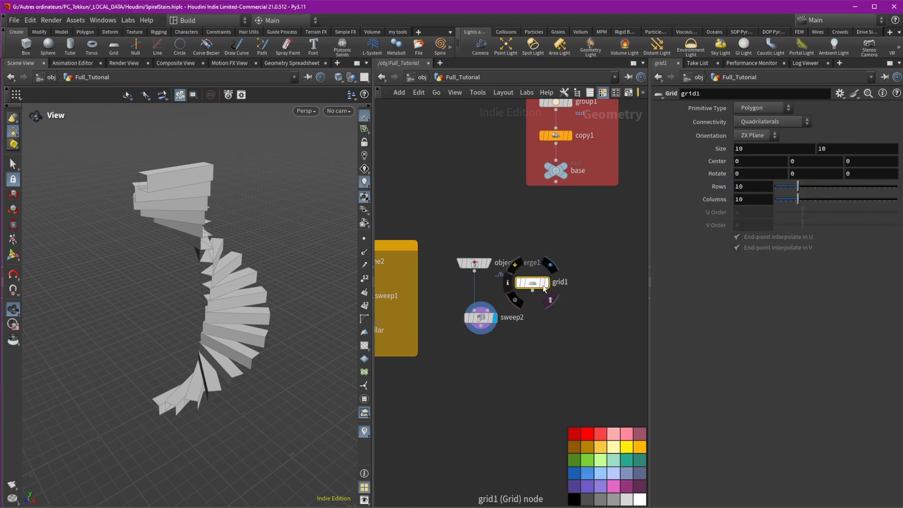
pyautogui.click(533, 290)
pyautogui.click(487, 310)
# Step: Set the grid1 size to .2 by .05
pyautogui.doubleClick(751, 153)
pyautogui.write('.2')
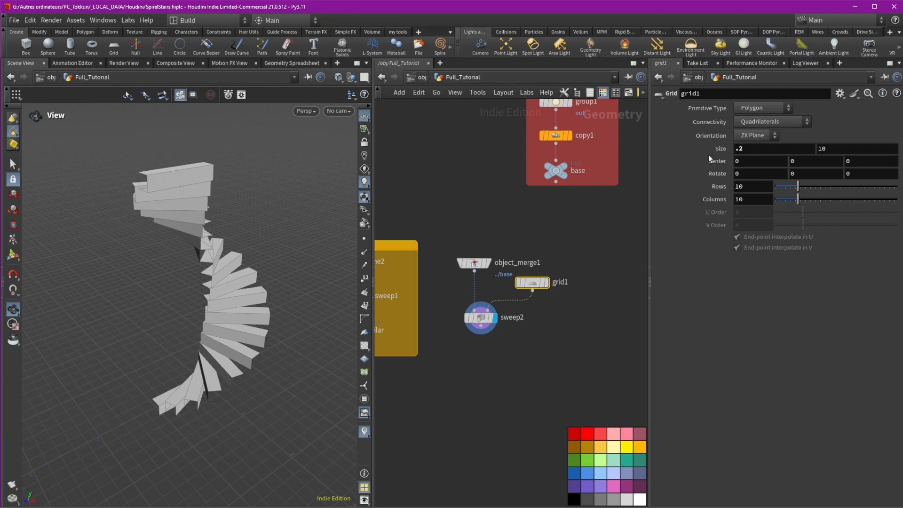
pyautogui.press('Tab')
pyautogui.write('.05')
pyautogui.press('Return')
# Step: Set sweep2's Surface Shape to Second Input Cross Sections so it sweeps the grid profile
pyautogui.click(481, 317)
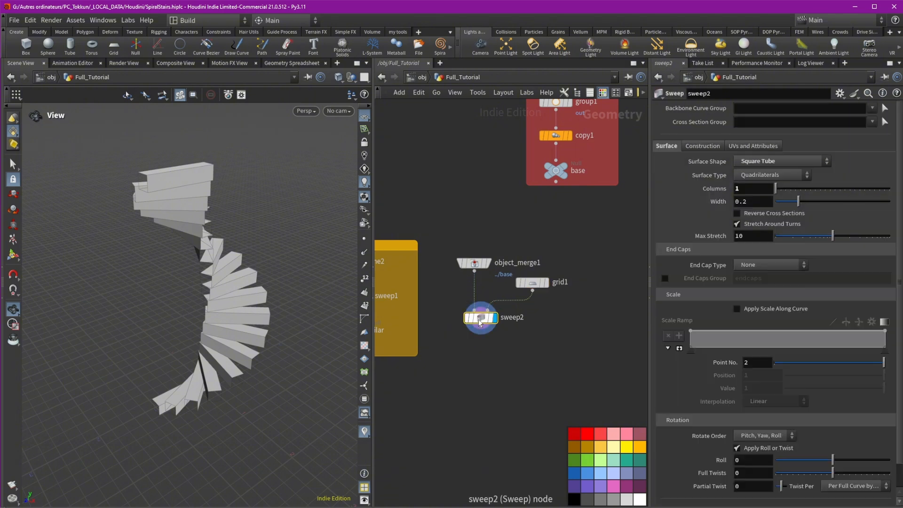
pyautogui.click(772, 163)
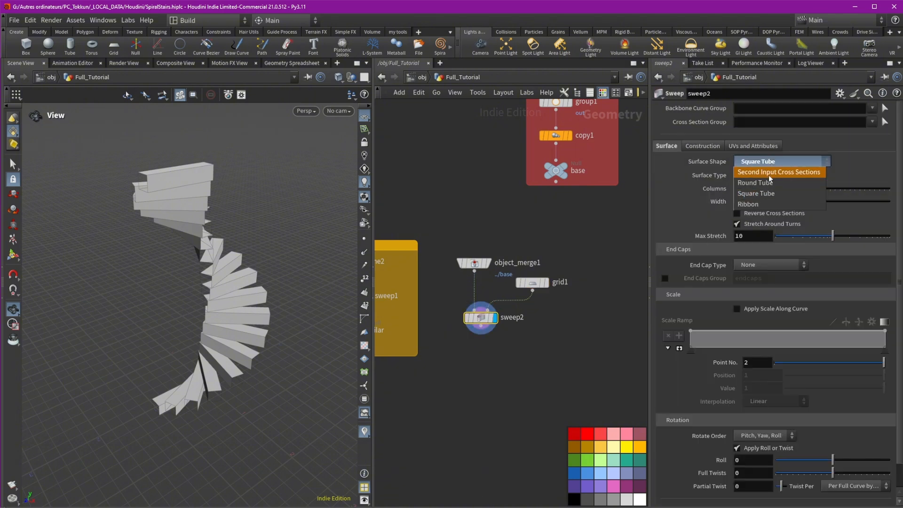
pyautogui.click(759, 174)
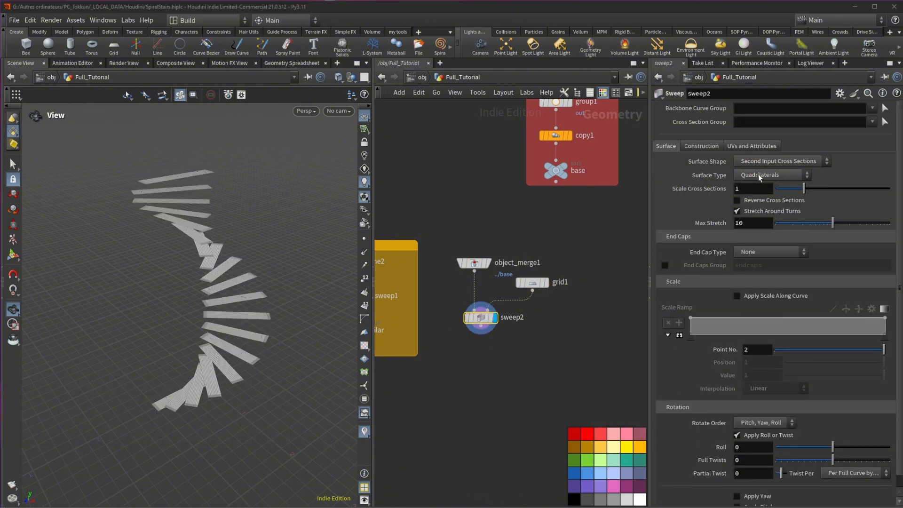
# Step: Try the YZ Plane orientation on grid1, then set its Orientation to XY Plane
pyautogui.click(532, 282)
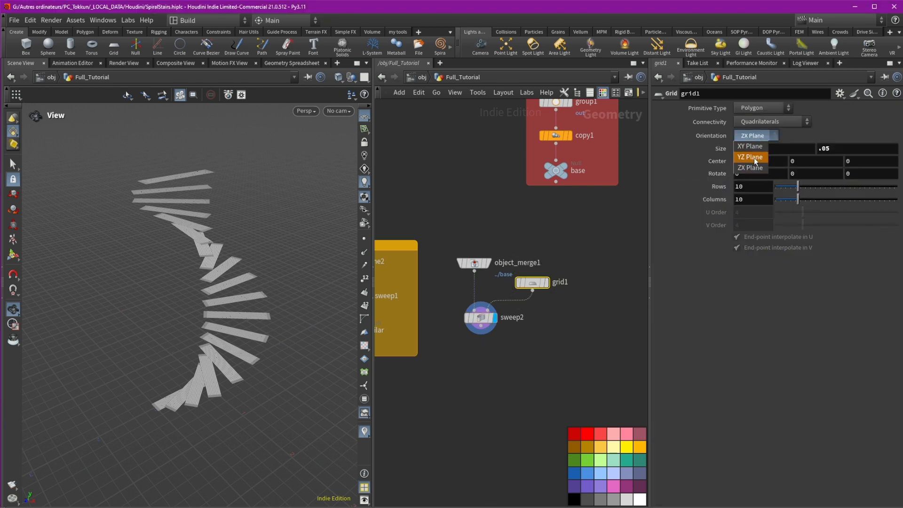
pyautogui.click(754, 157)
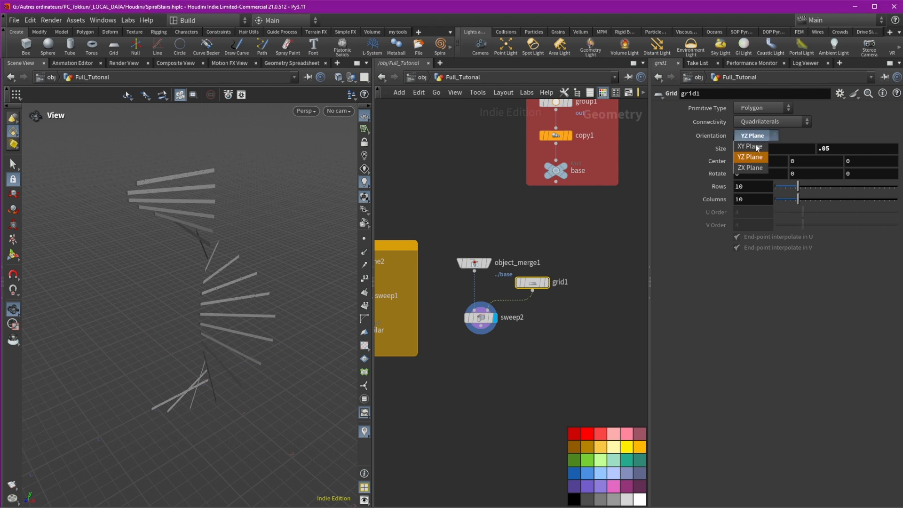
pyautogui.click(758, 146)
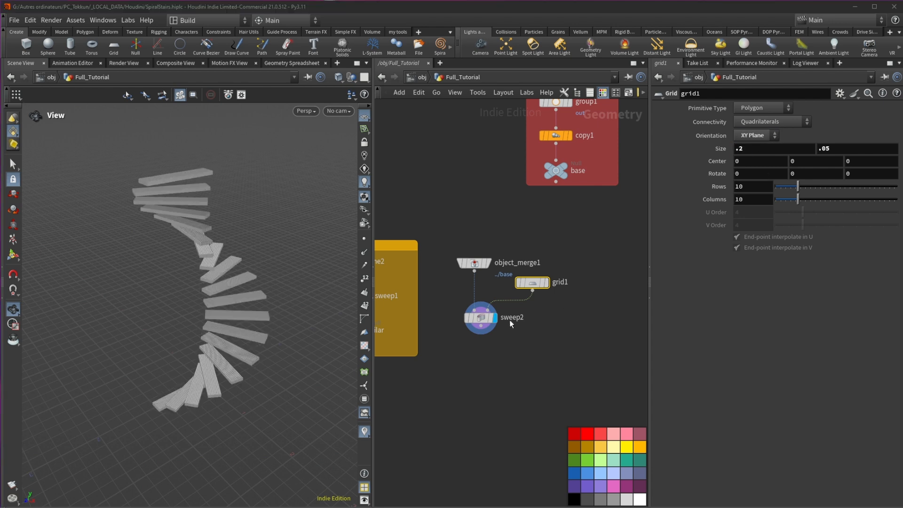
pyautogui.scroll(3, 264, 323)
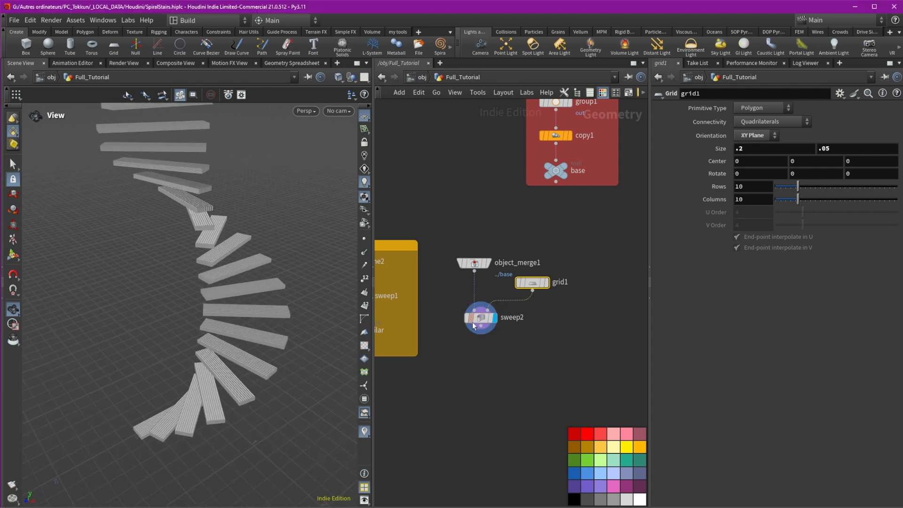
# Step: Reduce grid1 to 2 rows and 2 columns
pyautogui.click(479, 318)
pyautogui.click(532, 282)
pyautogui.write('2')
pyautogui.press('Tab')
pyautogui.write('2')
pyautogui.press('Return')
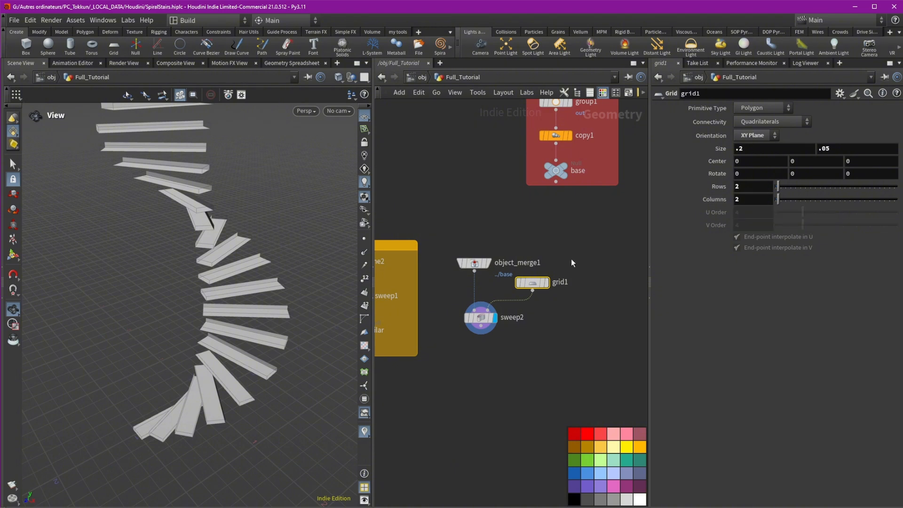
# Step: Enable Reverse Cross Sections on sweep2 and set its End Cap Type to Single Polygon
pyautogui.moveTo(264, 323); pyautogui.dragTo(235, 347)
pyautogui.click(481, 317)
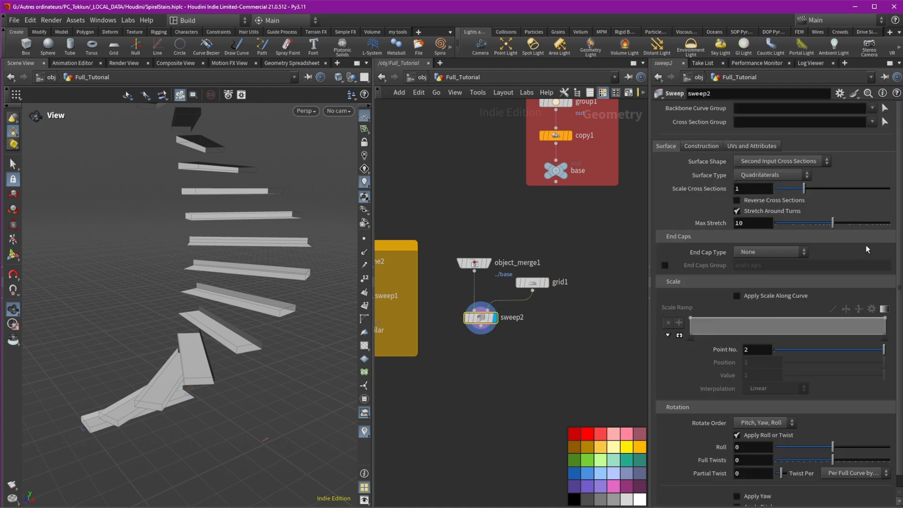
pyautogui.click(737, 201)
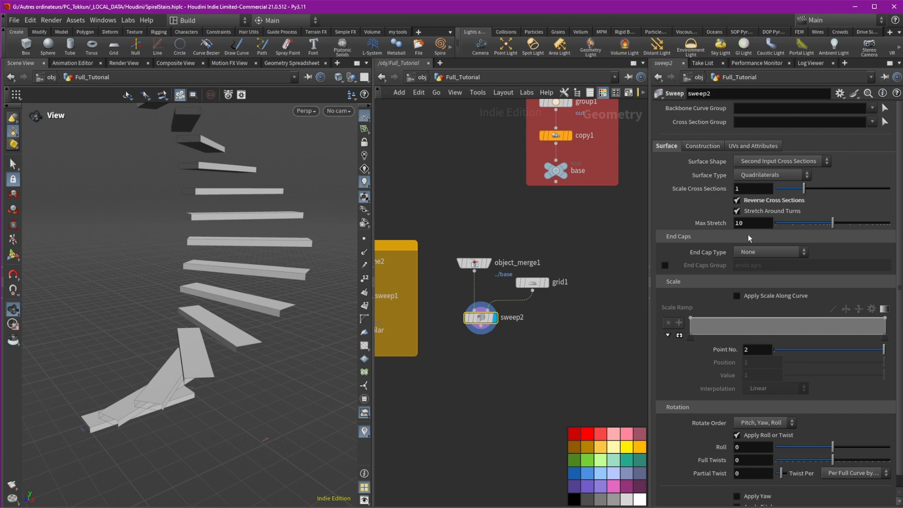
pyautogui.click(755, 251)
pyautogui.click(754, 278)
pyautogui.moveTo(314, 298); pyautogui.dragTo(264, 332)
pyautogui.moveTo(485, 318); pyautogui.dragTo(485, 314)
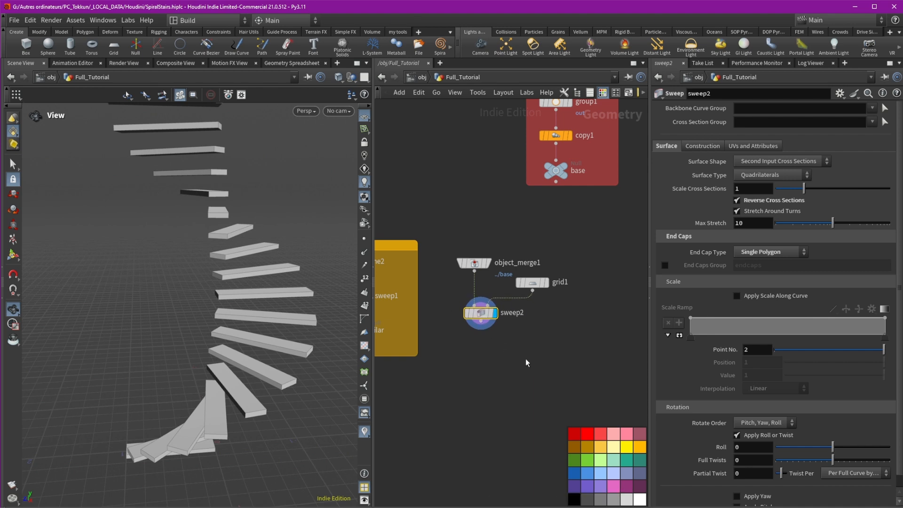
pyautogui.press('Tab')
pyautogui.write('n,u')
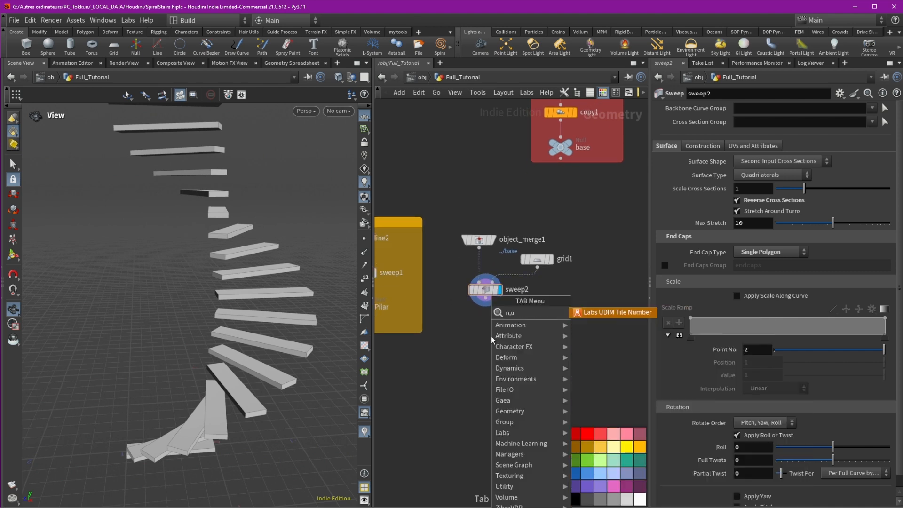
pyautogui.press('Escape')
# Step: Add a Null node below sweep2, connected to its output, and rename it Steps
pyautogui.press('Tab')
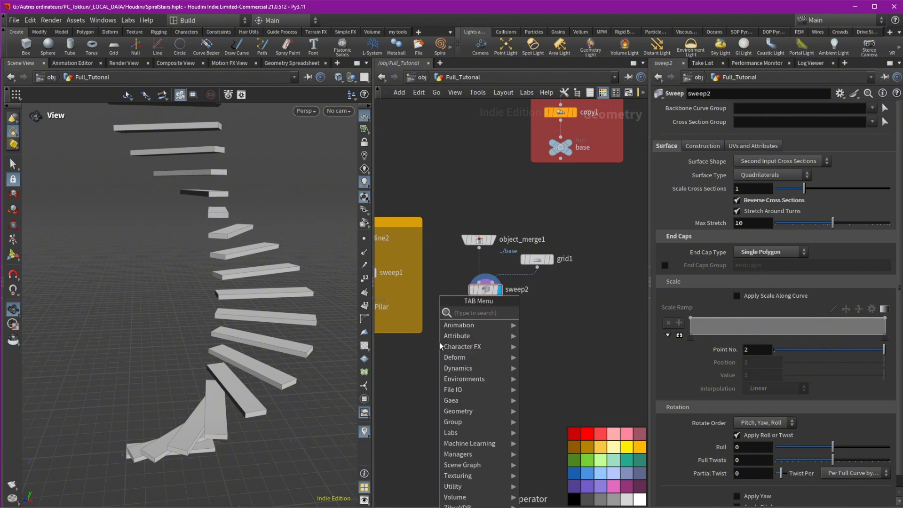
pyautogui.write('null')
pyautogui.click(534, 312)
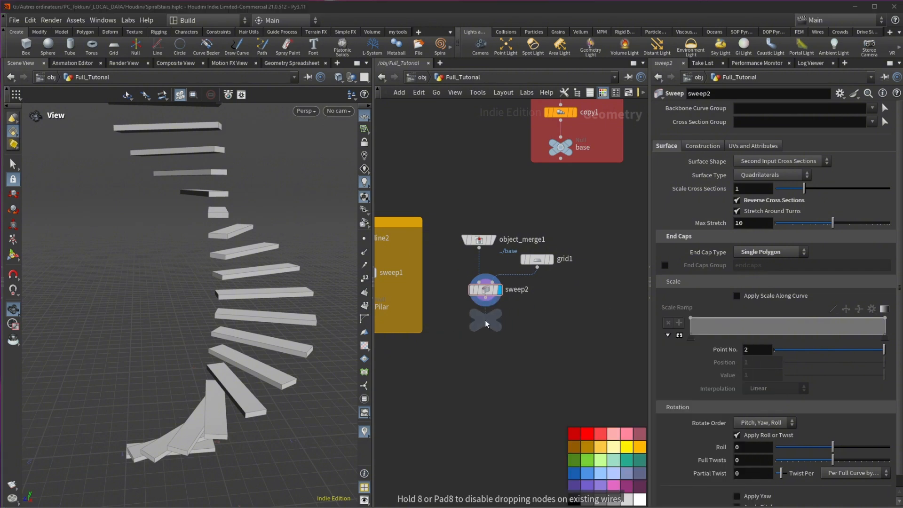
pyautogui.click(485, 320)
pyautogui.doubleClick(503, 321)
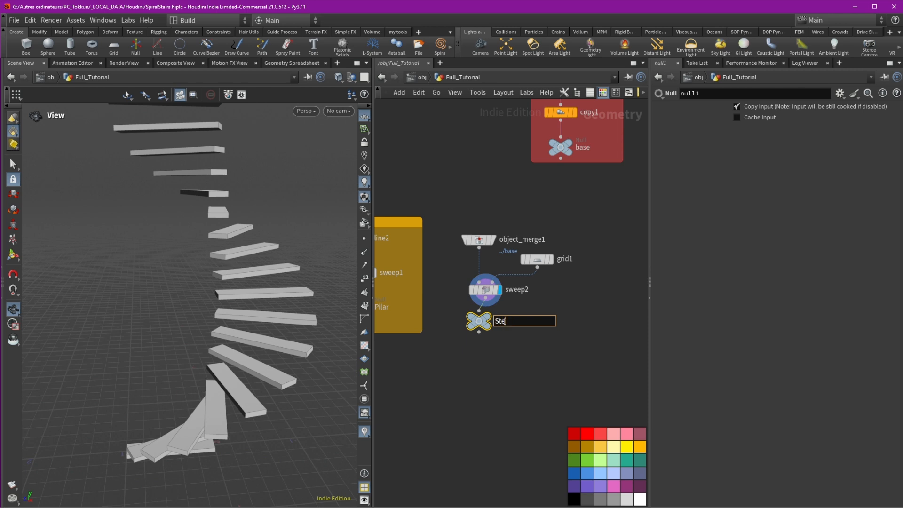
pyautogui.press('Return')
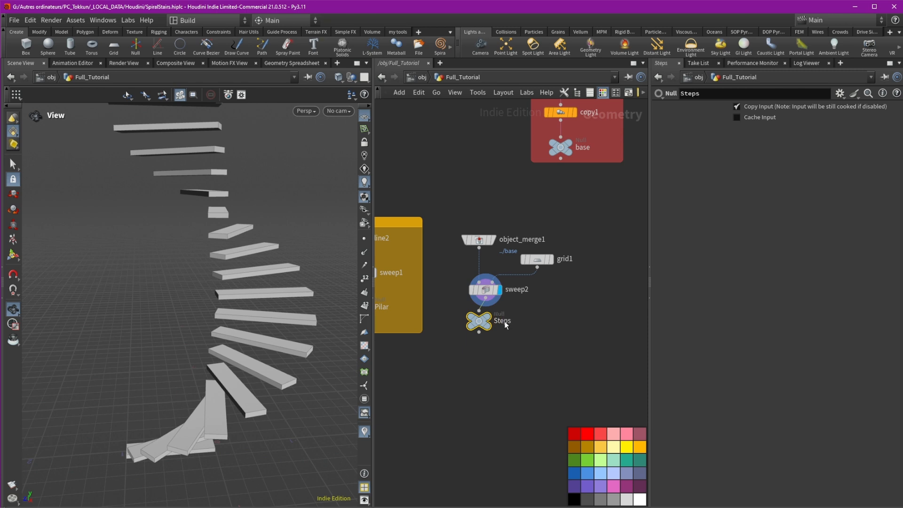
# Step: Enclose object_merge1, grid1, sweep2 and Steps in a network box and colour it light blue
pyautogui.moveTo(452, 215); pyautogui.dragTo(568, 368)
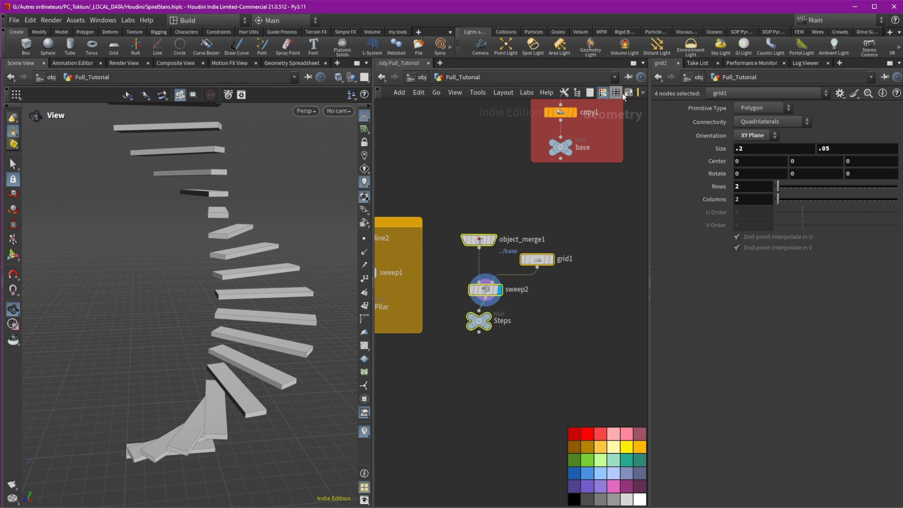
pyautogui.hotkey('shift', 'o')
pyautogui.click(582, 320)
pyautogui.click(602, 479)
# Step: Add a new Object Merge node below the blue network box
pyautogui.press('h')
pyautogui.press('Tab')
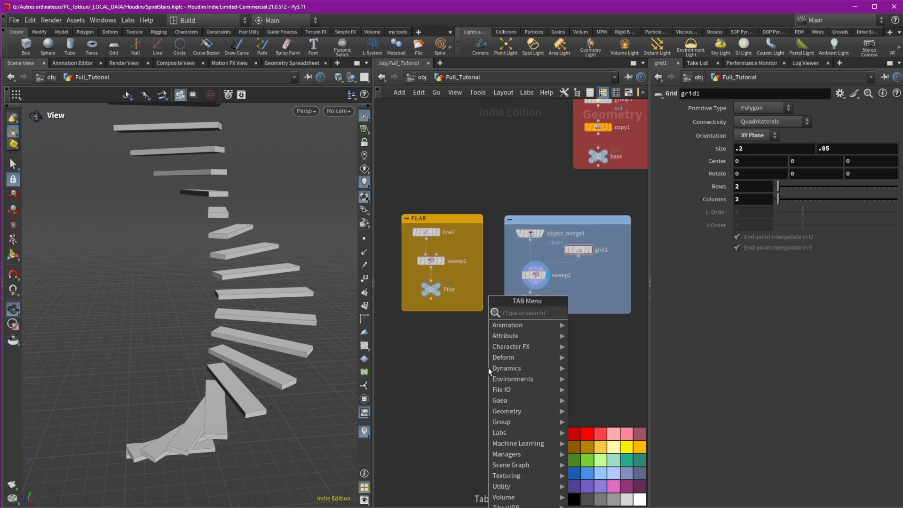
pyautogui.write('om')
pyautogui.click(596, 312)
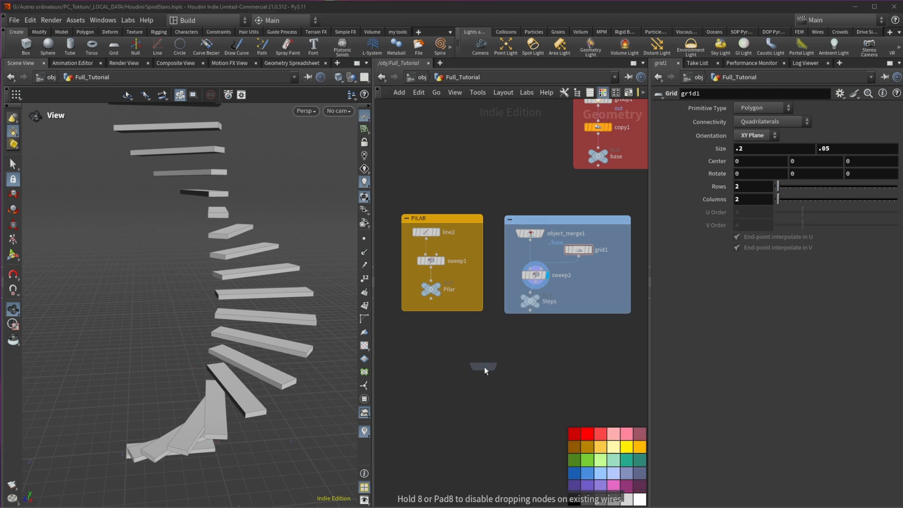
pyautogui.click(485, 368)
pyautogui.moveTo(485, 369); pyautogui.dragTo(529, 360)
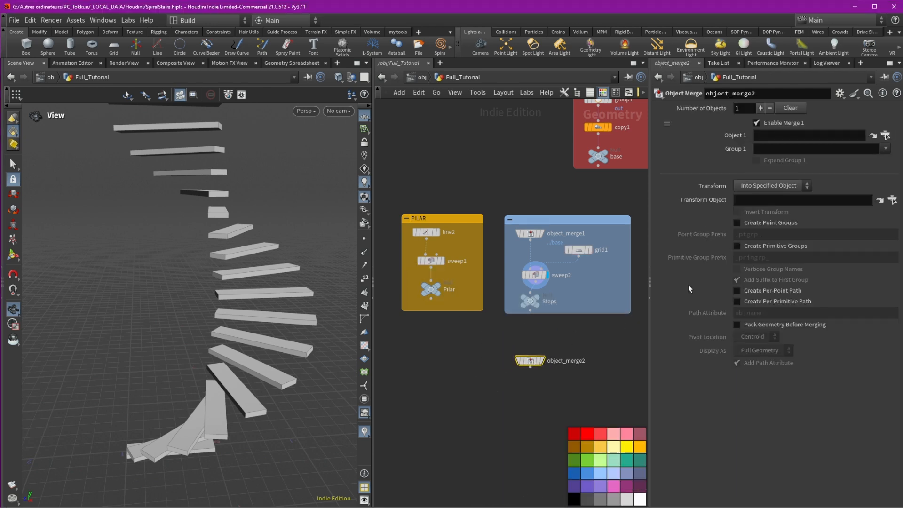
# Step: Merge ../Pilar as Object 1 and ../Steps as Object 2 in object_merge2, and display the node
pyautogui.moveTo(438, 283); pyautogui.dragTo(742, 170)
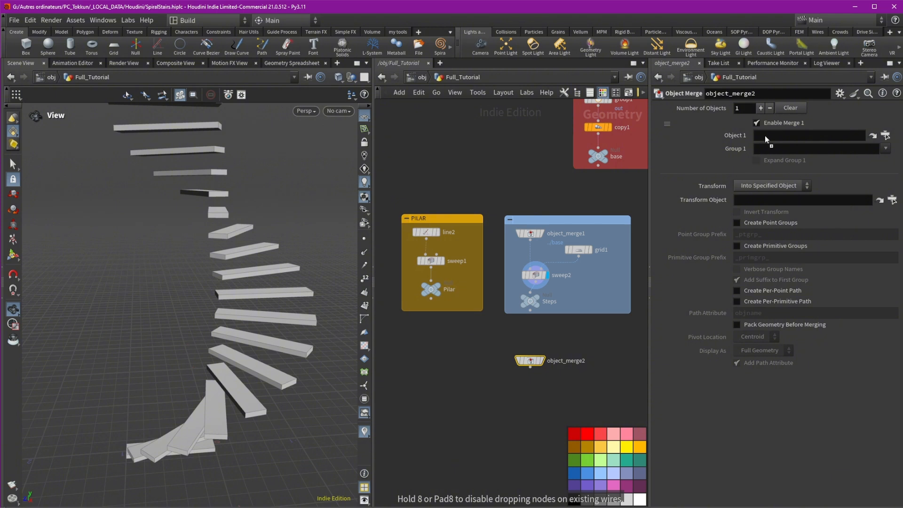
pyautogui.moveTo(766, 140); pyautogui.dragTo(766, 137)
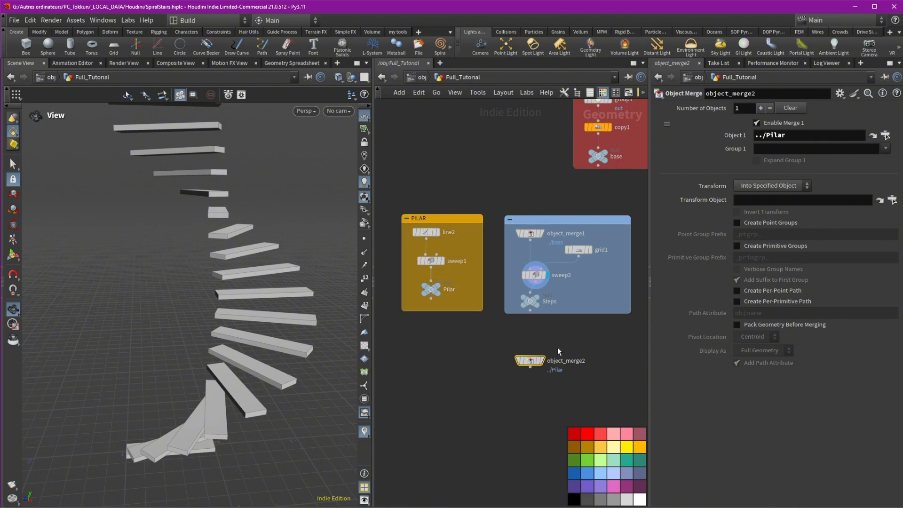
pyautogui.click(761, 108)
pyautogui.moveTo(530, 301); pyautogui.dragTo(772, 184)
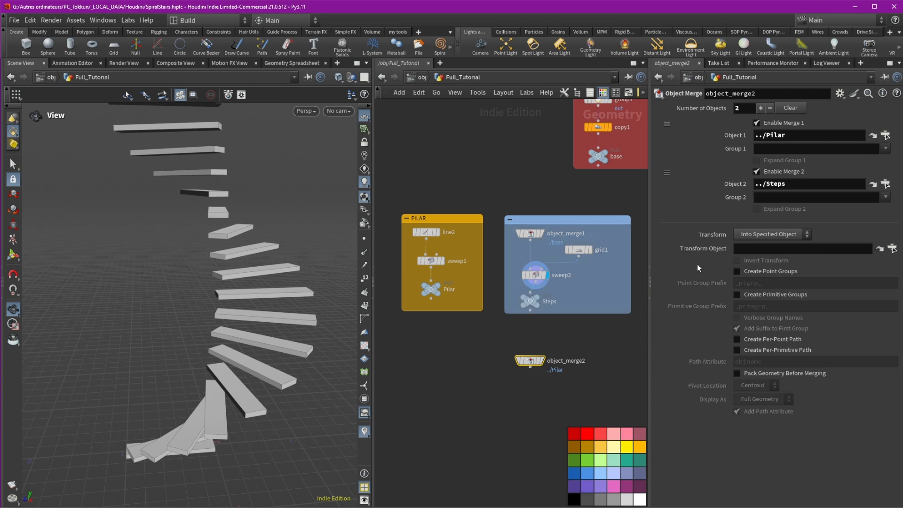
pyautogui.click(542, 363)
pyautogui.moveTo(323, 312)
pyautogui.mouseDown()
pyautogui.moveTo(275, 322)
pyautogui.moveTo(301, 326)
pyautogui.moveTo(274, 324)
pyautogui.moveTo(325, 311)
pyautogui.mouseUp()
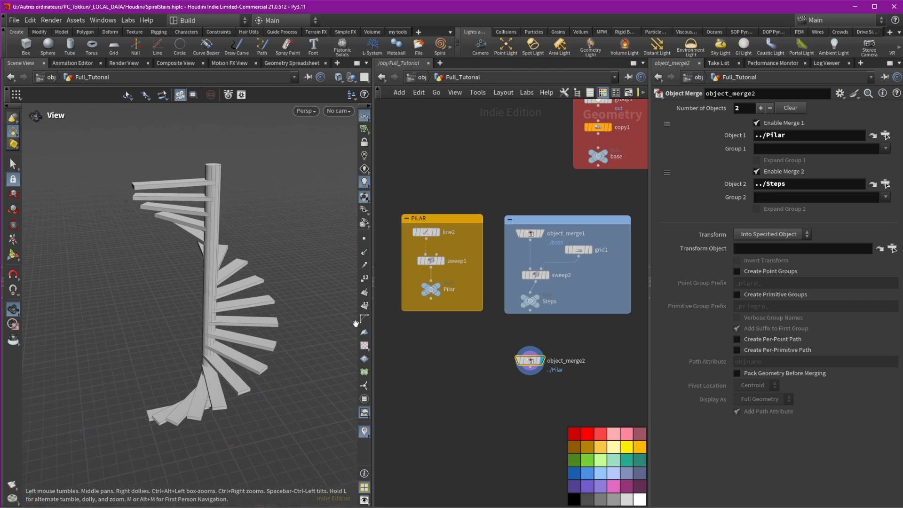
# Step: Display object_merge1 inside the blue network box and select it to show its parameters
pyautogui.moveTo(480, 358); pyautogui.dragTo(443, 350, button='middle')
pyautogui.moveTo(491, 357); pyautogui.dragTo(489, 354)
pyautogui.scroll(-2, 574, 320)
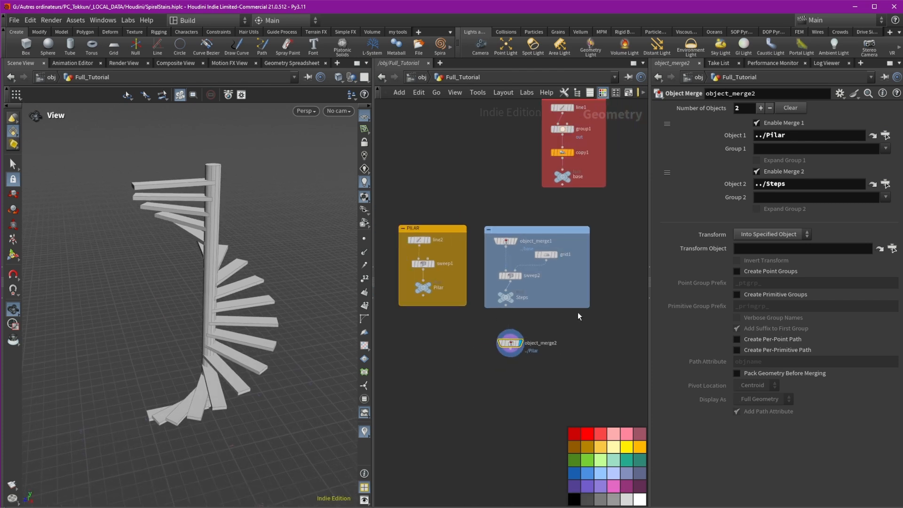
pyautogui.moveTo(578, 313); pyautogui.dragTo(552, 322, button='middle')
pyautogui.scroll(2, 544, 328)
pyautogui.click(479, 235)
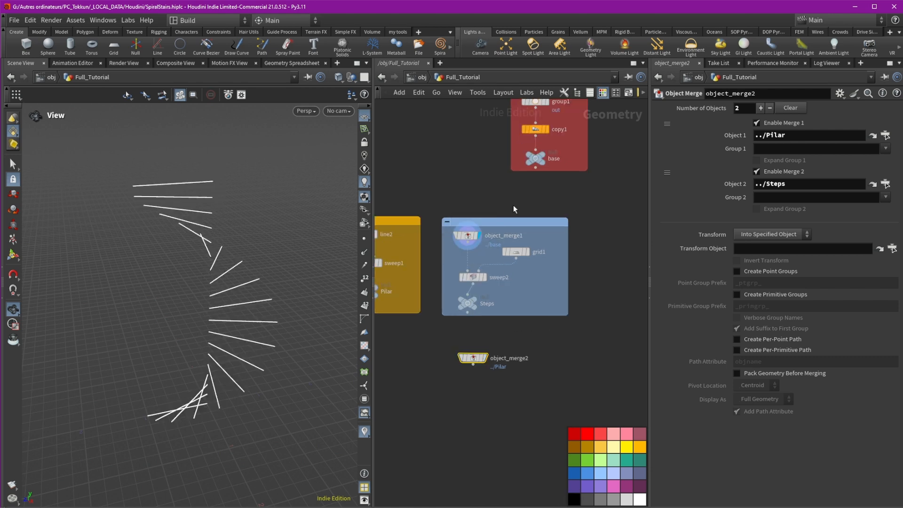
pyautogui.click(467, 236)
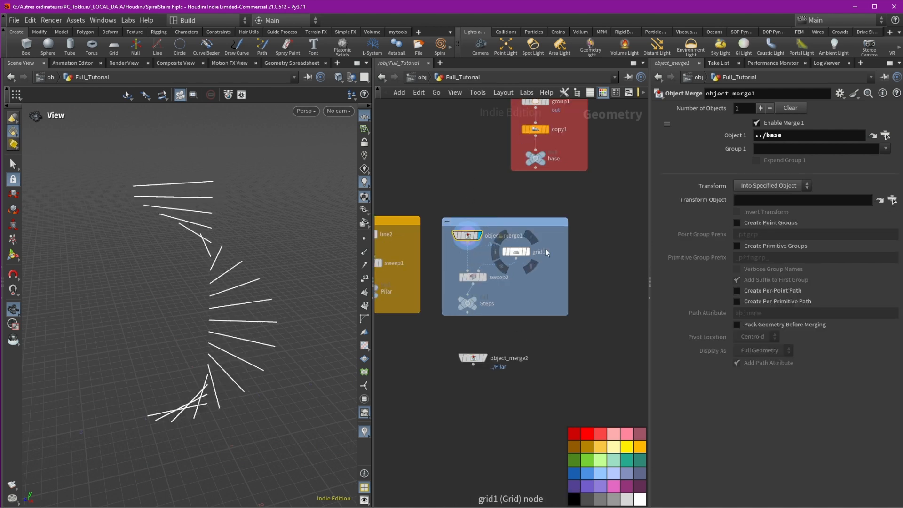
# Step: Duplicate the Object Merge node that references ../base and place the copy beside the blue network box
pyautogui.hotkey('ctrl', 'v')
pyautogui.moveTo(549, 247); pyautogui.dragTo(612, 244)
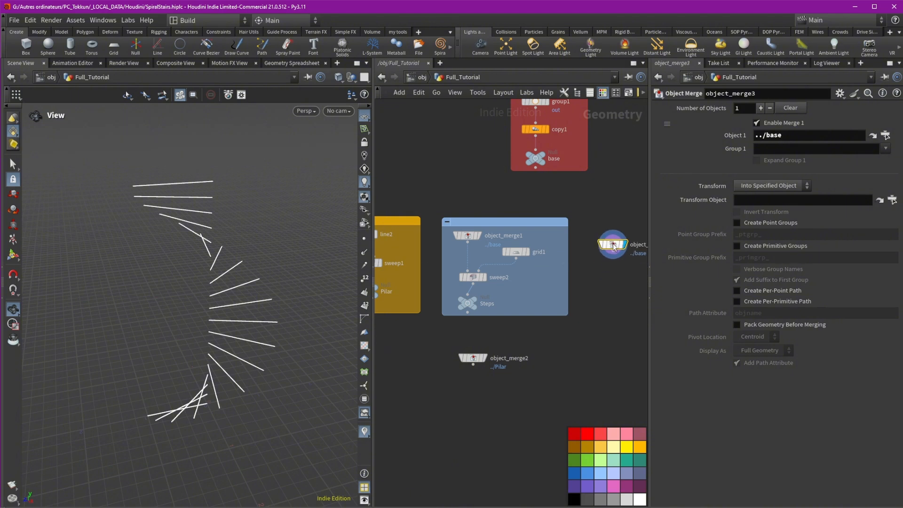
pyautogui.moveTo(612, 245); pyautogui.dragTo(508, 255, button='middle')
pyautogui.scroll(2, 509, 255)
pyautogui.moveTo(516, 258); pyautogui.dragTo(520, 241)
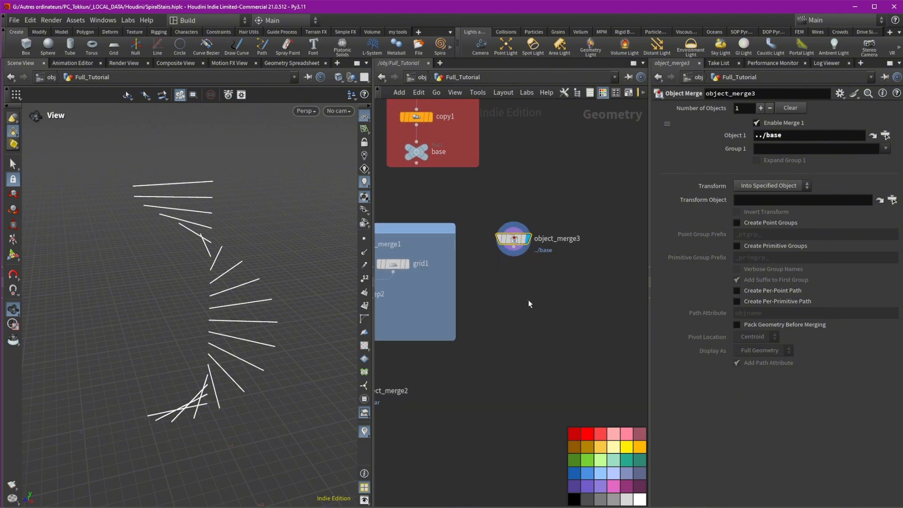
# Step: Add a Blast node below object_merge3, connect it to that node's output and display it
pyautogui.press('Tab')
pyautogui.write('blas')
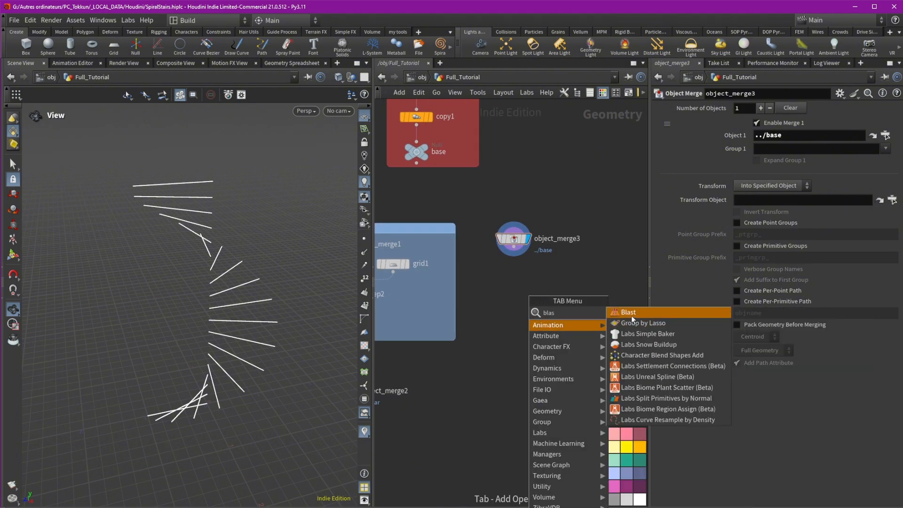
pyautogui.press('Return')
pyautogui.click(515, 279)
pyautogui.click(528, 278)
pyautogui.moveTo(516, 279); pyautogui.dragTo(516, 269)
# Step: Set the Blast node's Group to out and enable Delete Non Selected
pyautogui.click(879, 109)
pyautogui.click(883, 123)
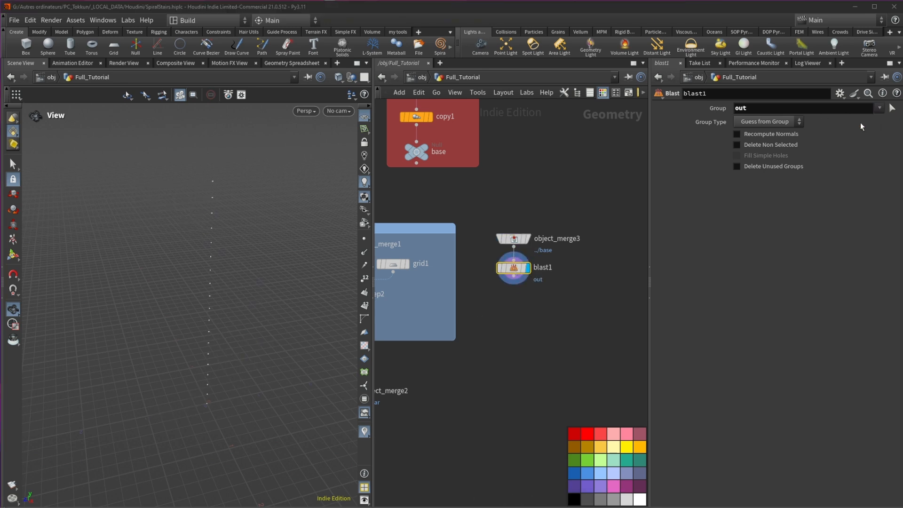
pyautogui.click(772, 146)
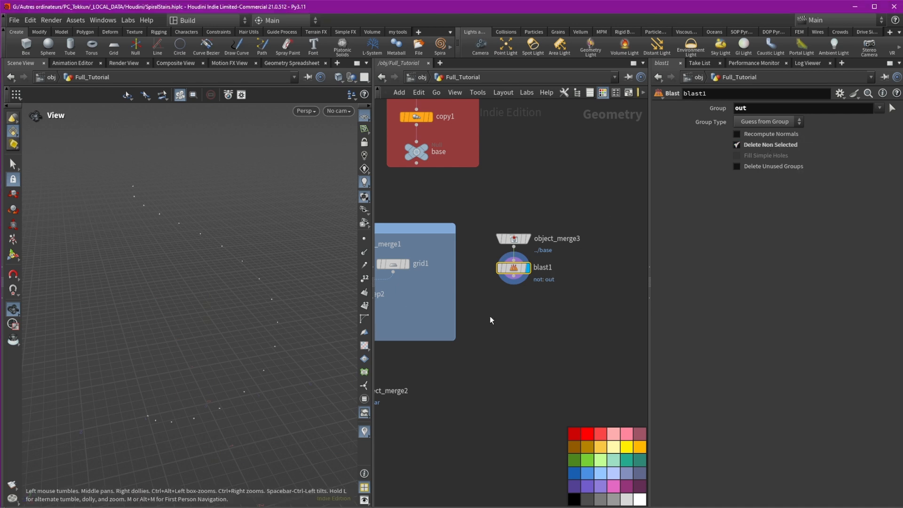
# Step: Shift object_merge3 and blast1 aside and add a Line node next to them
pyautogui.moveTo(578, 204); pyautogui.dragTo(505, 275)
pyautogui.moveTo(518, 271); pyautogui.dragTo(526, 271)
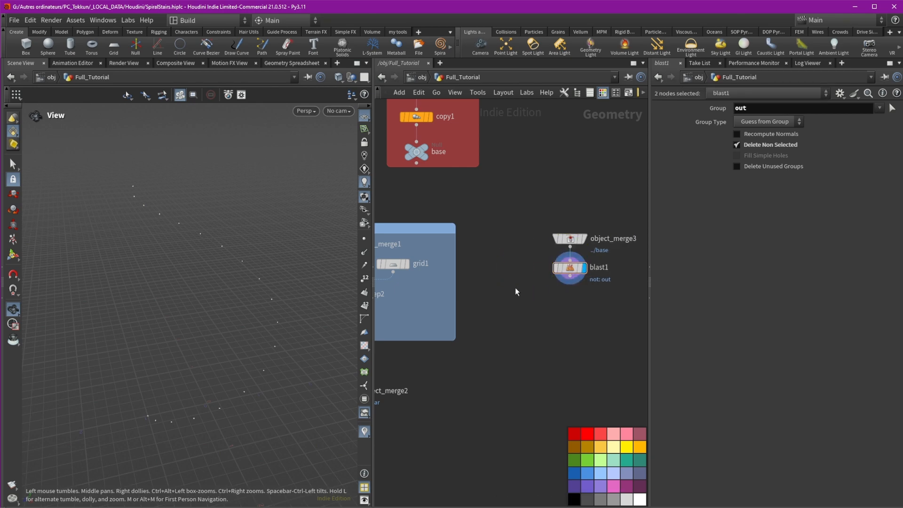
pyautogui.click(519, 287)
pyautogui.press('Tab')
pyautogui.write('lin')
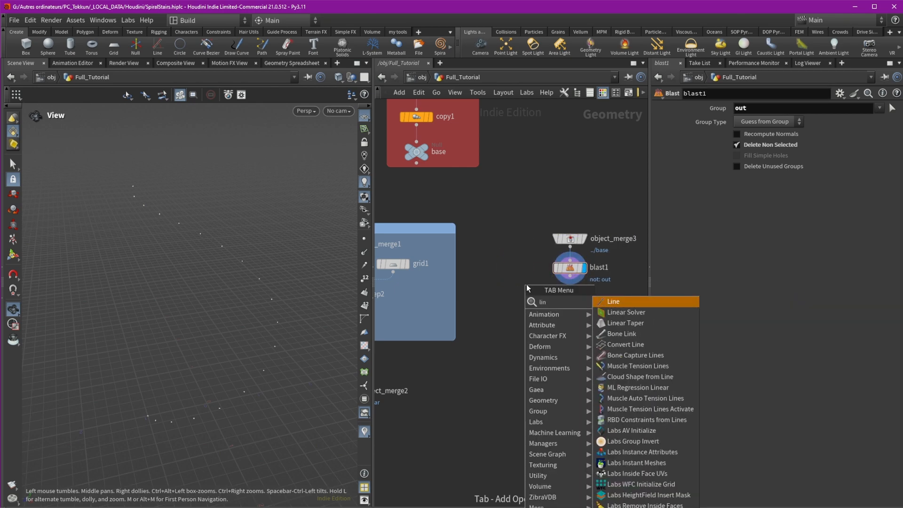
pyautogui.click(602, 304)
pyautogui.click(527, 286)
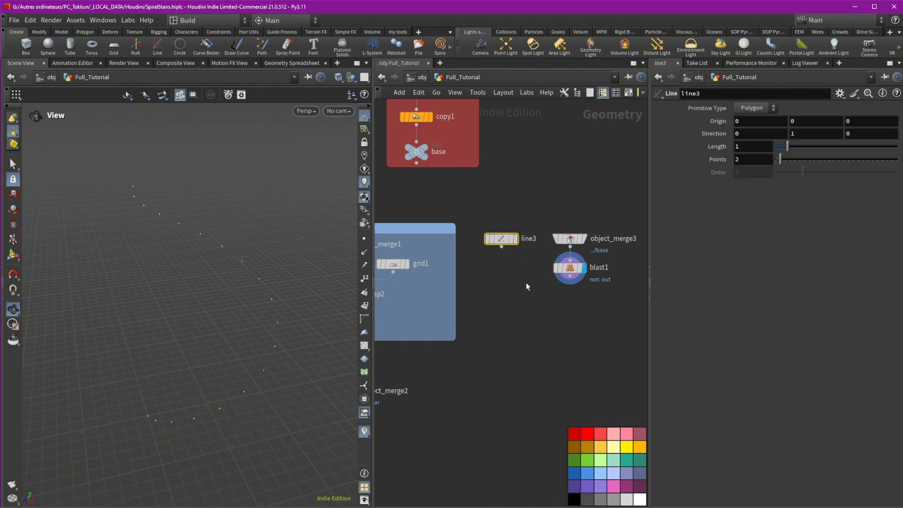
# Step: Add a Sweep node under line3, feed the line into its first input and display it
pyautogui.click(524, 278)
pyautogui.press('Tab')
pyautogui.write('sw')
pyautogui.press('Return')
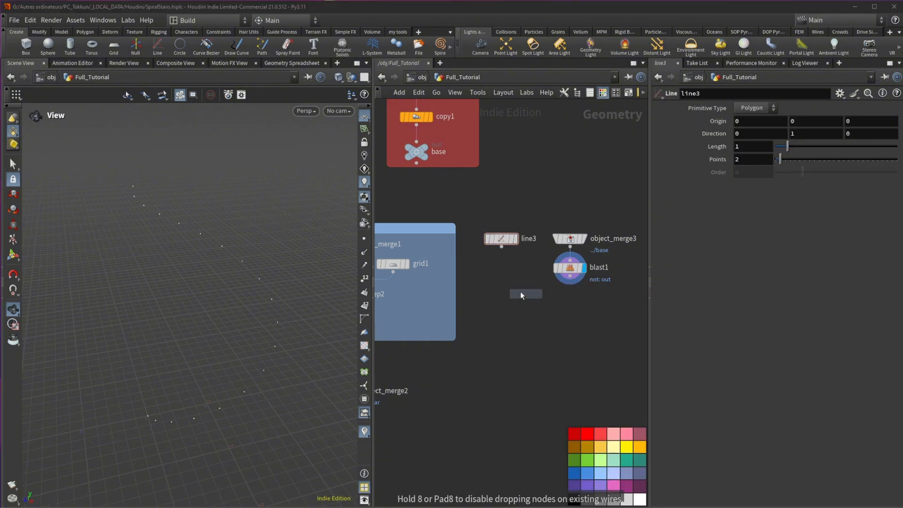
pyautogui.click(506, 277)
pyautogui.moveTo(502, 246); pyautogui.dragTo(500, 274)
pyautogui.click(518, 278)
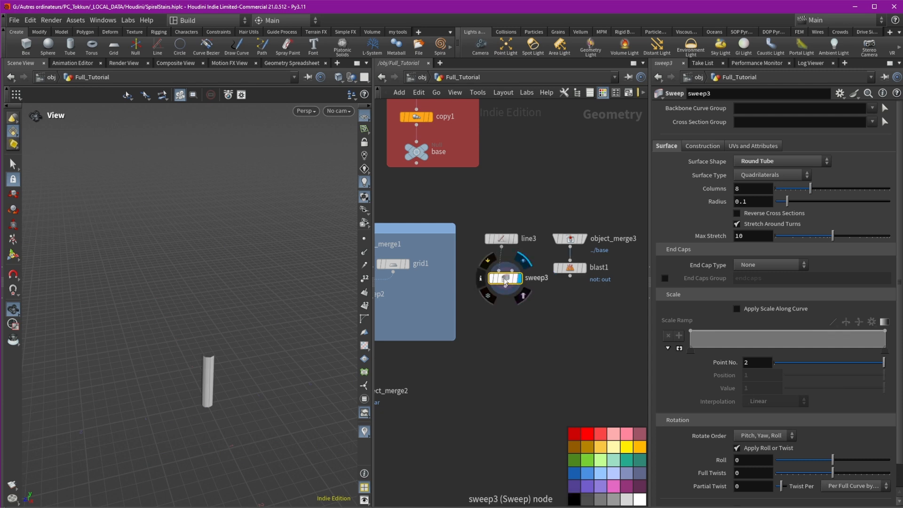
# Step: Set sweep3's Radius to 0.019 and its End Cap Type to Single Polygon
pyautogui.moveTo(207, 417); pyautogui.dragTo(247, 329)
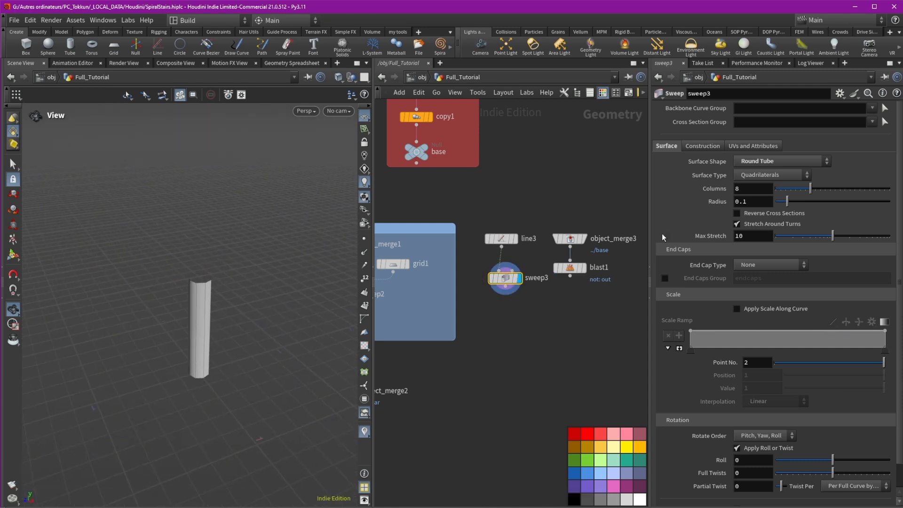
pyautogui.moveTo(781, 204); pyautogui.dragTo(779, 204)
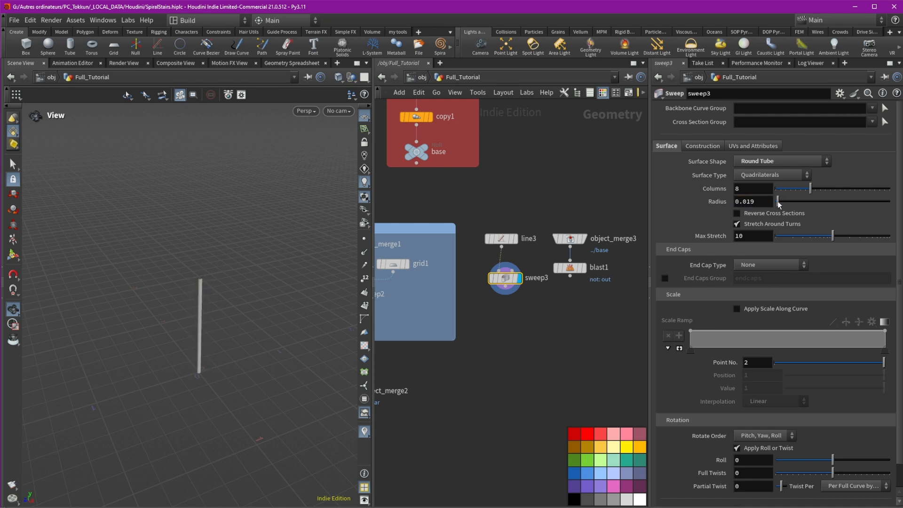
pyautogui.click(751, 263)
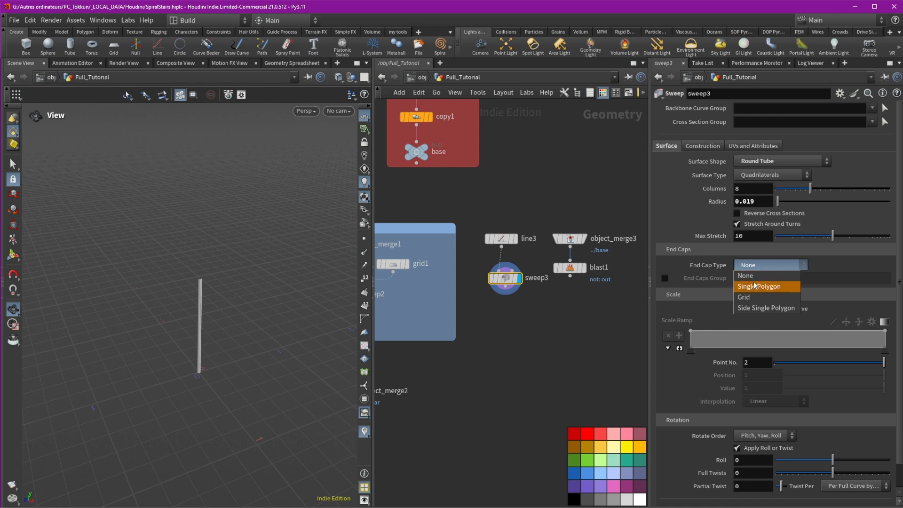
pyautogui.click(755, 286)
# Step: Add a Copy to Points node below sweep3 and blast1
pyautogui.click(553, 307)
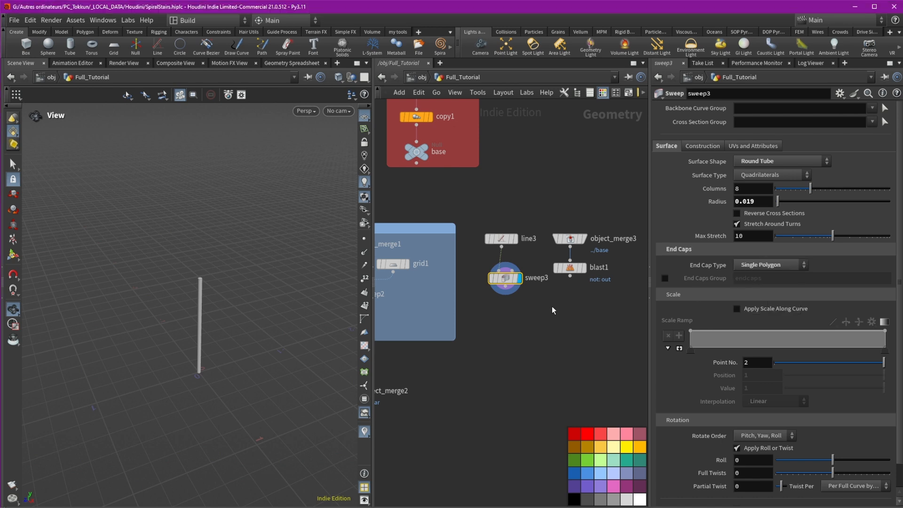
pyautogui.press('Tab')
pyautogui.write('co')
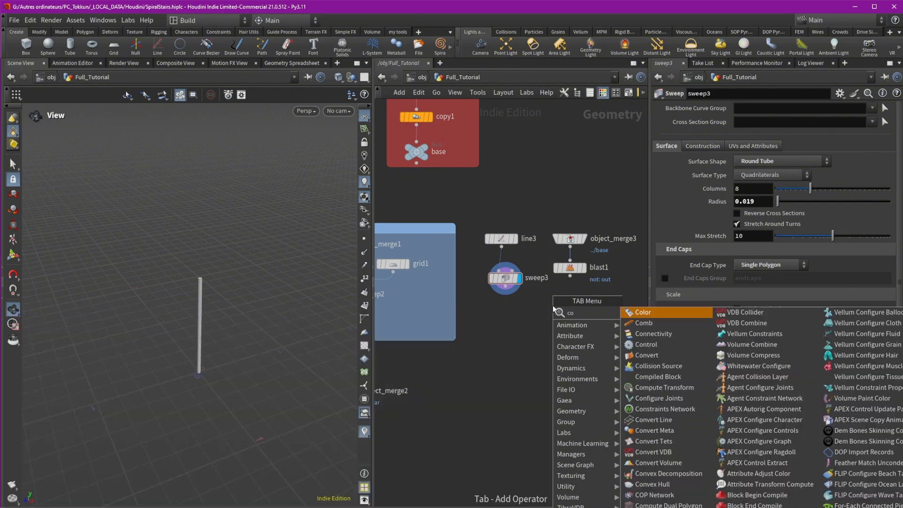
pyautogui.write('p t')
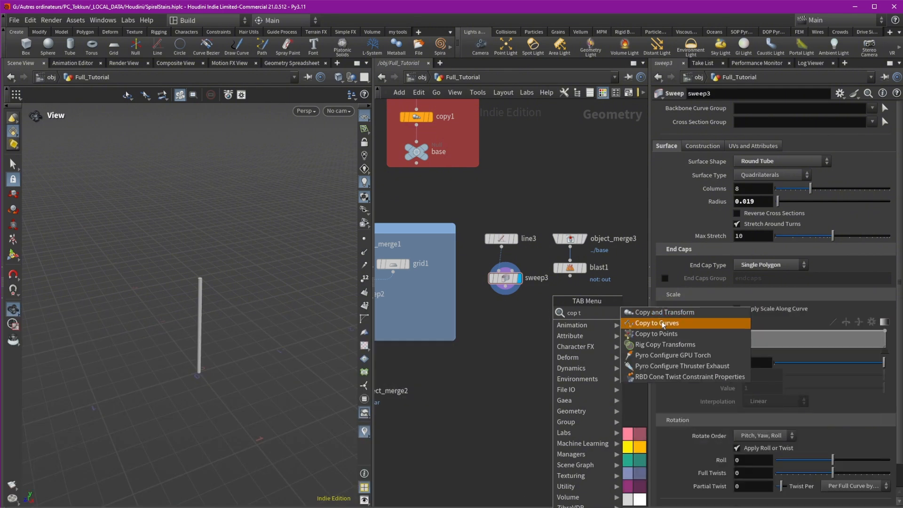
pyautogui.click(659, 333)
pyautogui.click(534, 330)
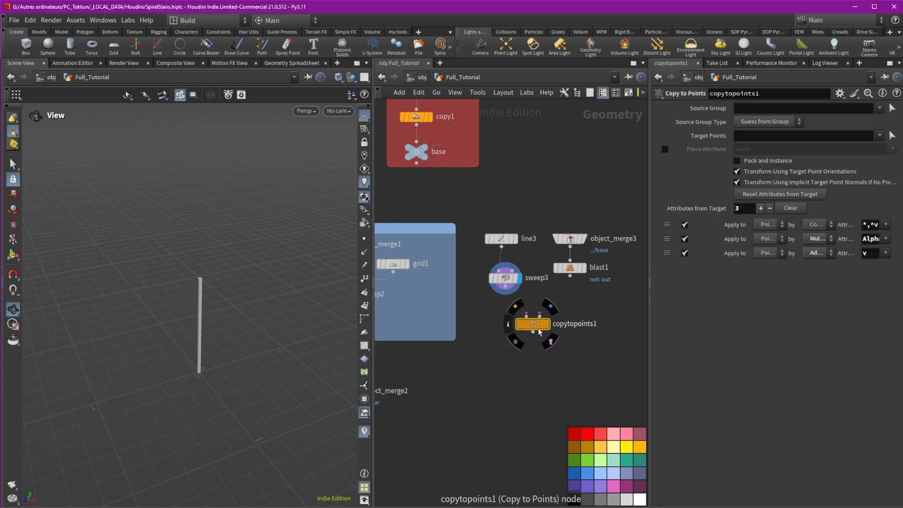
# Step: Connect sweep3 to the first input and blast1 to the second input of copytopoints1, and display the copied poles
pyautogui.moveTo(588, 269)
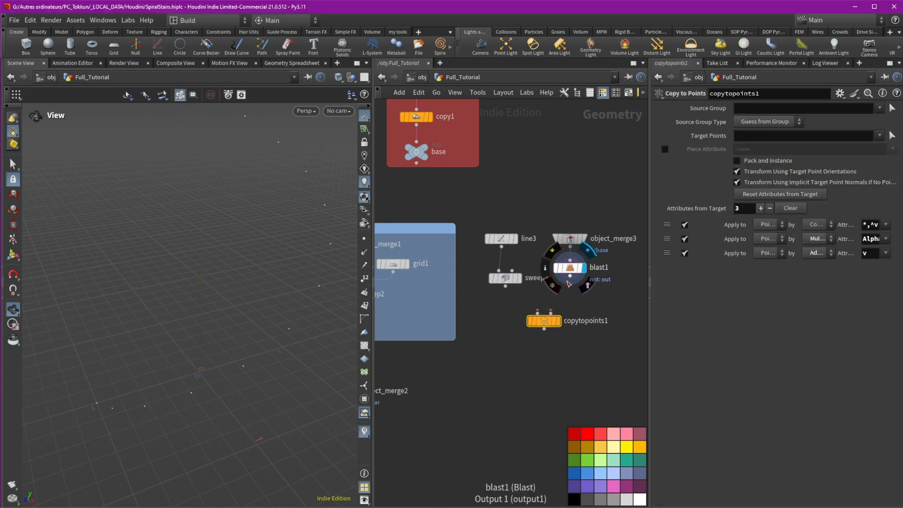
pyautogui.moveTo(570, 276); pyautogui.dragTo(578, 328)
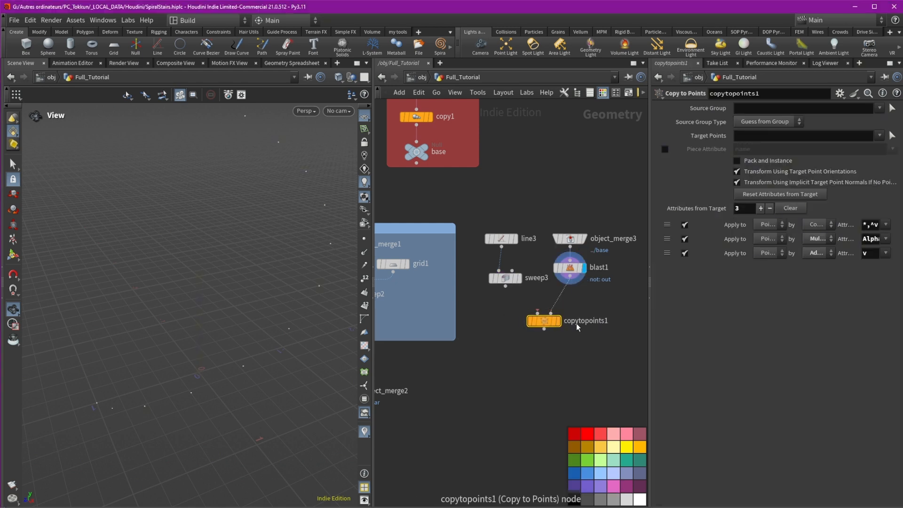
pyautogui.click(509, 292)
pyautogui.moveTo(506, 285); pyautogui.dragTo(538, 313)
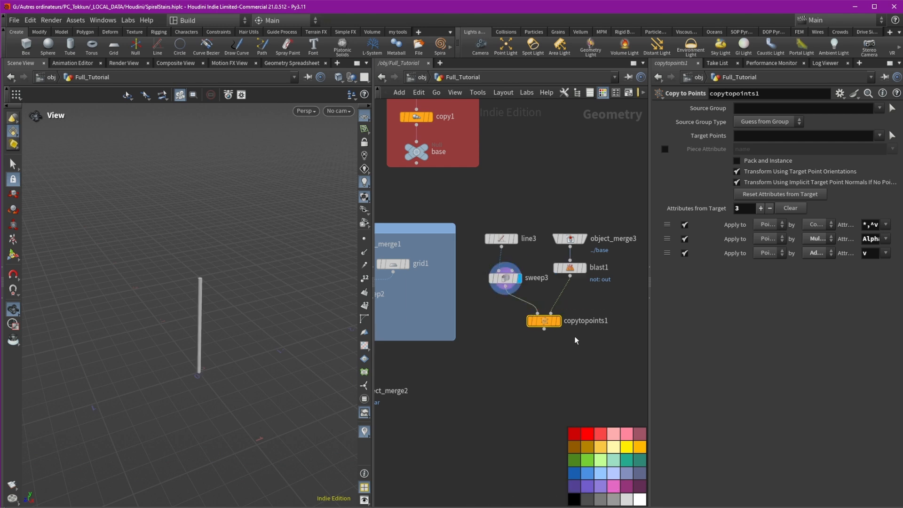
pyautogui.click(558, 321)
pyautogui.moveTo(320, 291); pyautogui.dragTo(250, 314, button='right')
pyautogui.moveTo(250, 314); pyautogui.dragTo(260, 351, button='middle')
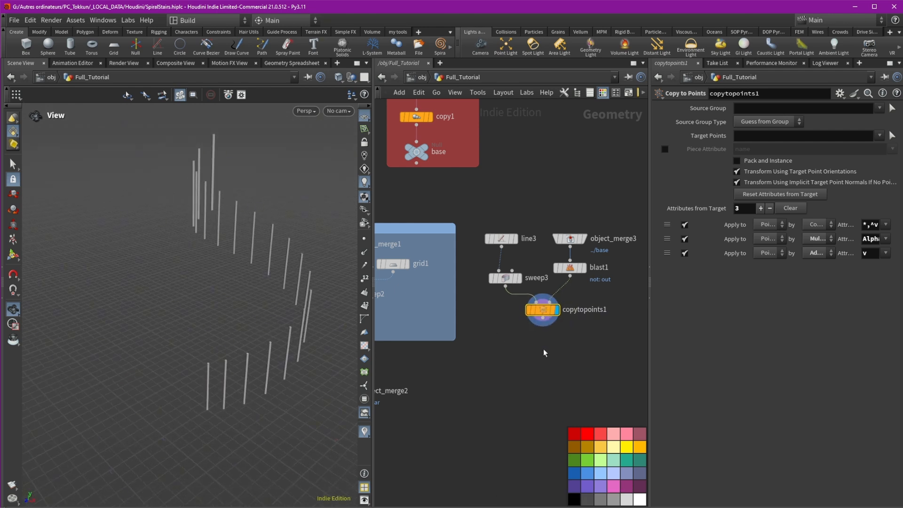
# Step: Add a Null node connected below copytopoints1 and name it Poles
pyautogui.press('Tab')
pyautogui.write('nul')
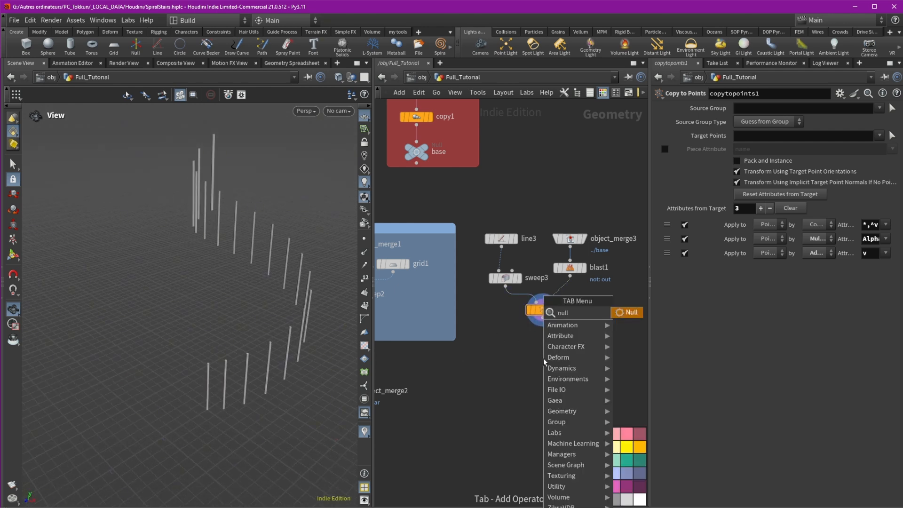
pyautogui.press('Return')
pyautogui.click(538, 350)
pyautogui.scroll(1, 537, 345)
pyautogui.moveTo(543, 312); pyautogui.dragTo(537, 336)
pyautogui.moveTo(541, 348); pyautogui.dragTo(547, 343)
pyautogui.click(578, 341)
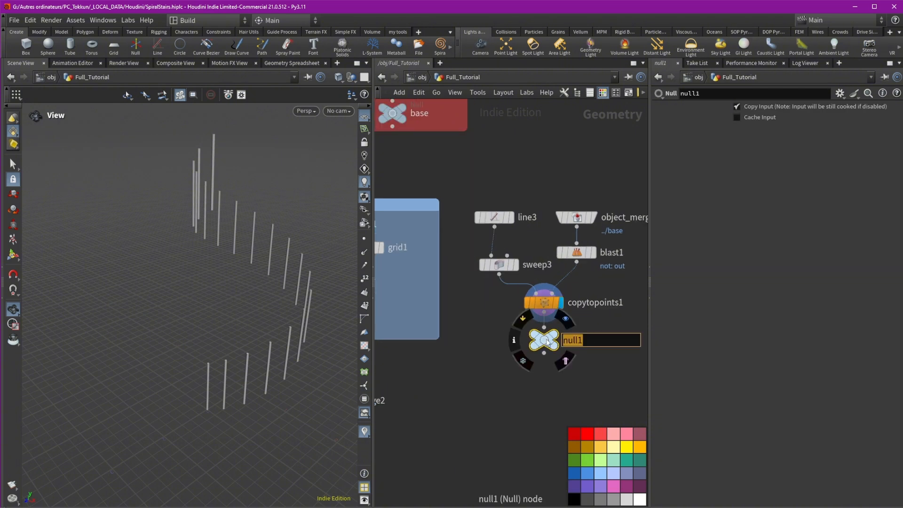
pyautogui.write('Poles')
pyautogui.press('Return')
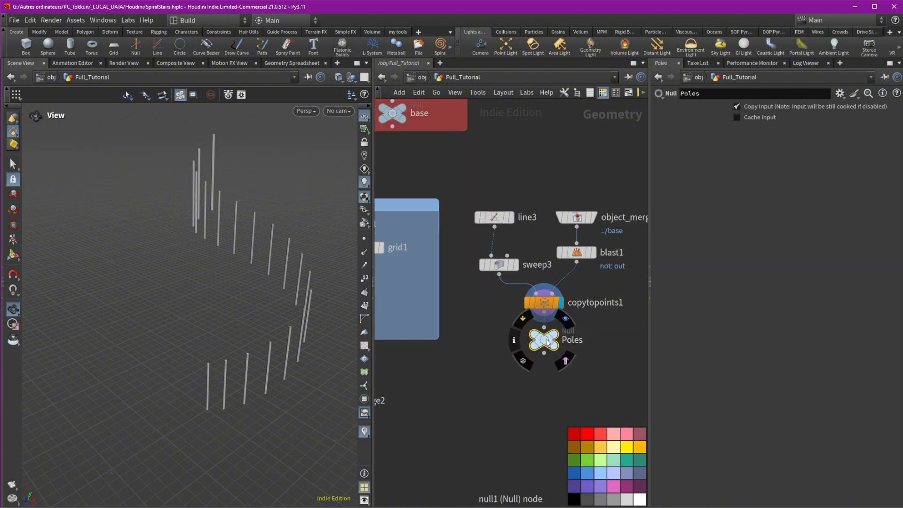
# Step: Enclose line3, sweep3, object_merge3, blast1, copytopoints1 and Poles in a network box and colour it purple
pyautogui.moveTo(443, 181); pyautogui.dragTo(614, 369)
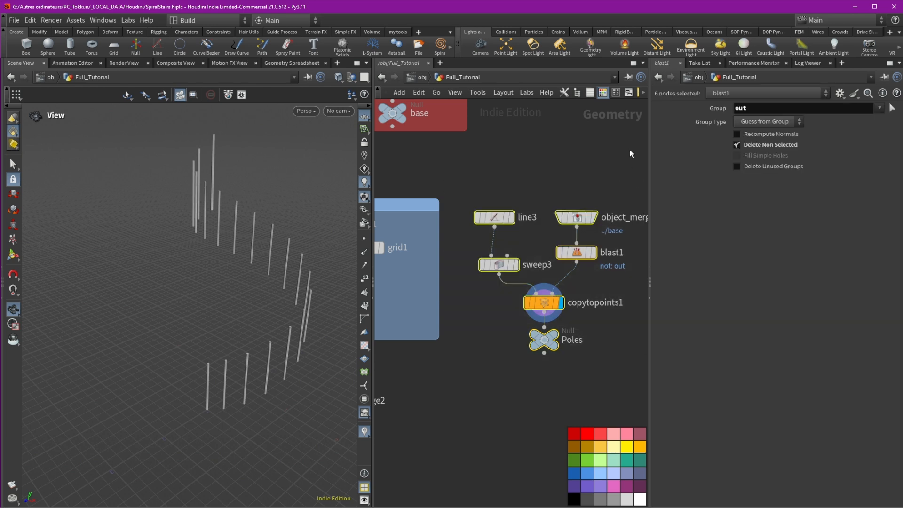
pyautogui.click(627, 92)
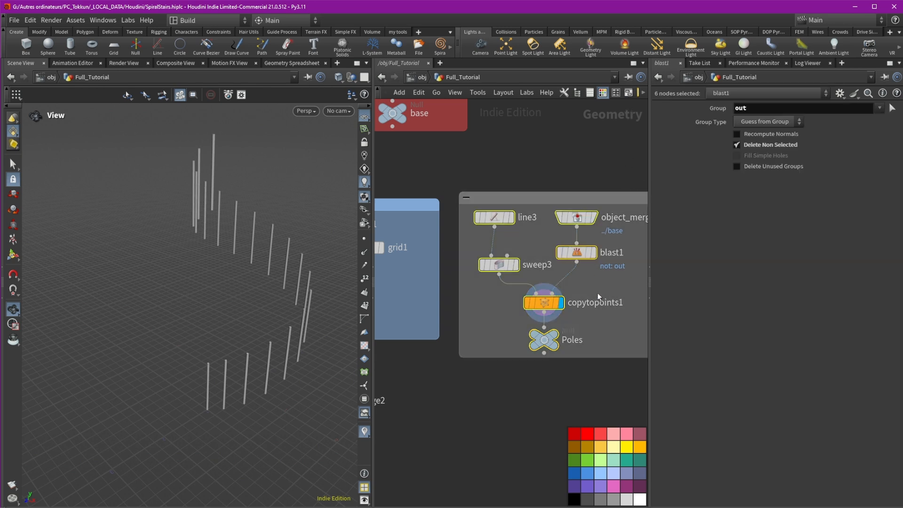
pyautogui.click(629, 487)
# Step: Add ../Poles as Object 3 in object_merge2 and display the merged staircase
pyautogui.scroll(-3, 492, 387)
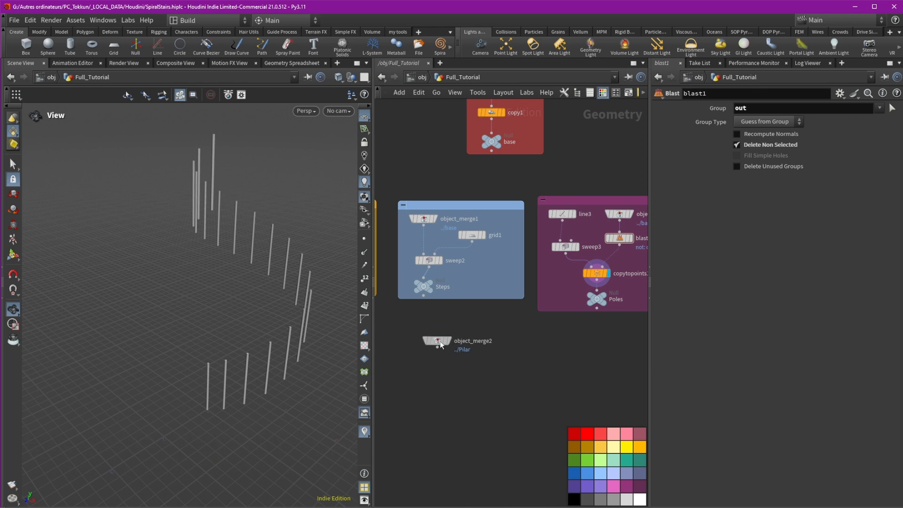
pyautogui.moveTo(429, 341); pyautogui.dragTo(463, 340)
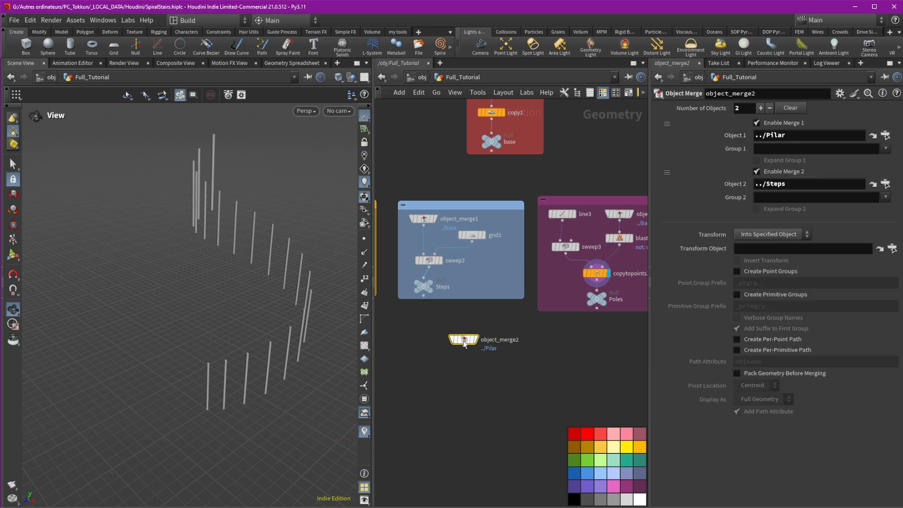
pyautogui.click(760, 108)
pyautogui.scroll(-2, 541, 282)
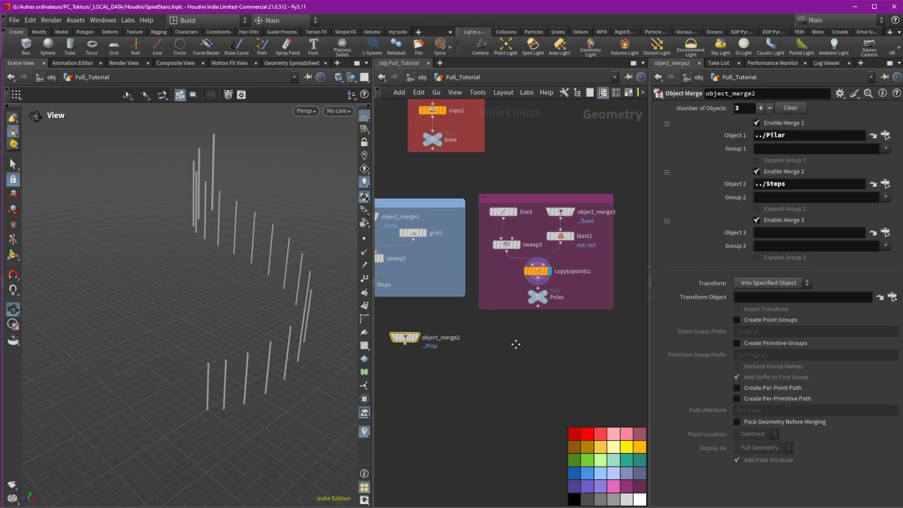
pyautogui.moveTo(534, 303); pyautogui.dragTo(765, 235)
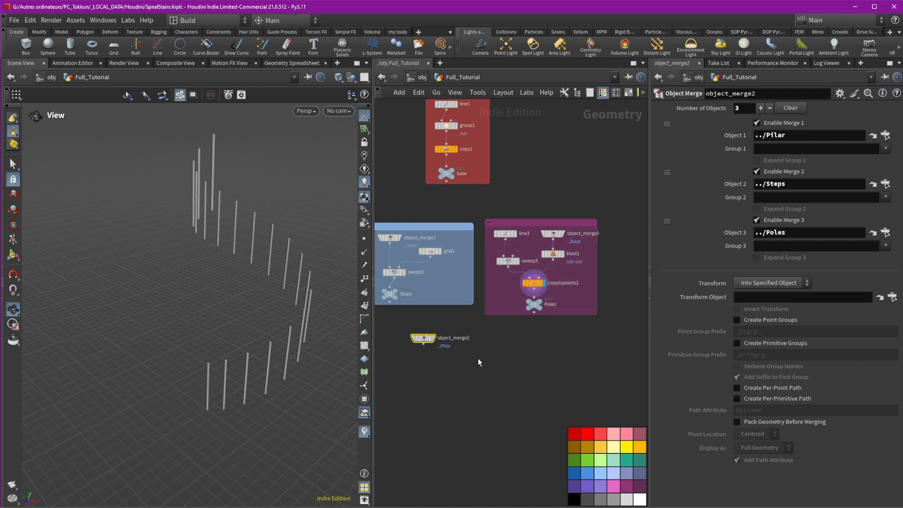
pyautogui.click(432, 337)
pyautogui.moveTo(249, 365); pyautogui.dragTo(284, 362)
pyautogui.scroll(-2, 448, 354)
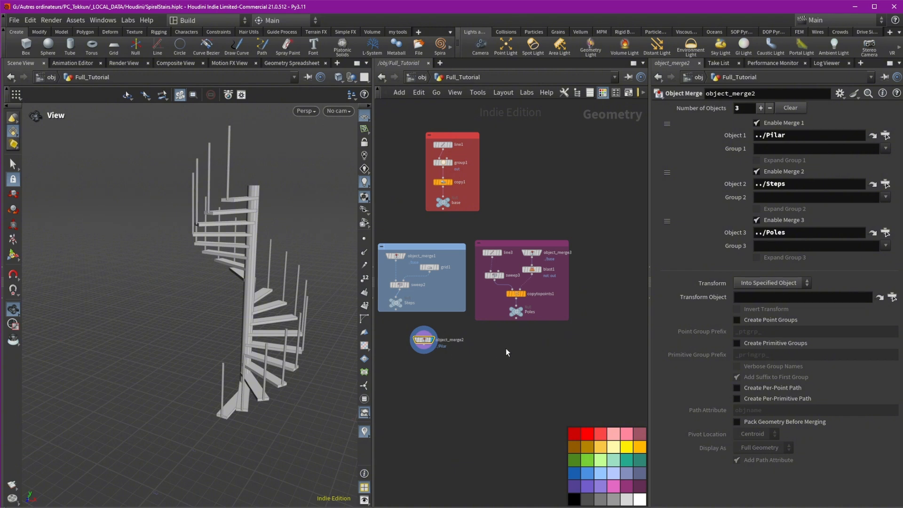
# Step: Duplicate object_merge3 and blast1, place the copies beside the purple network box and display blast2
pyautogui.scroll(3, 549, 258)
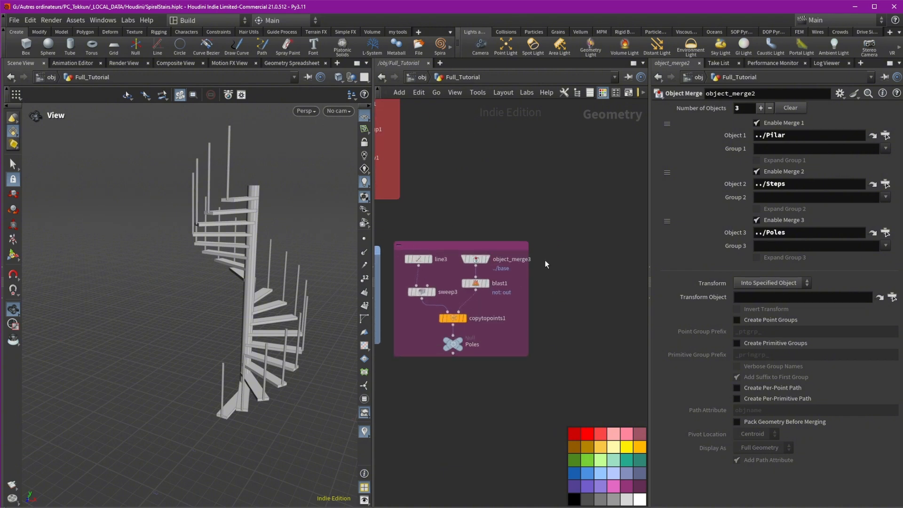
pyautogui.click(462, 259)
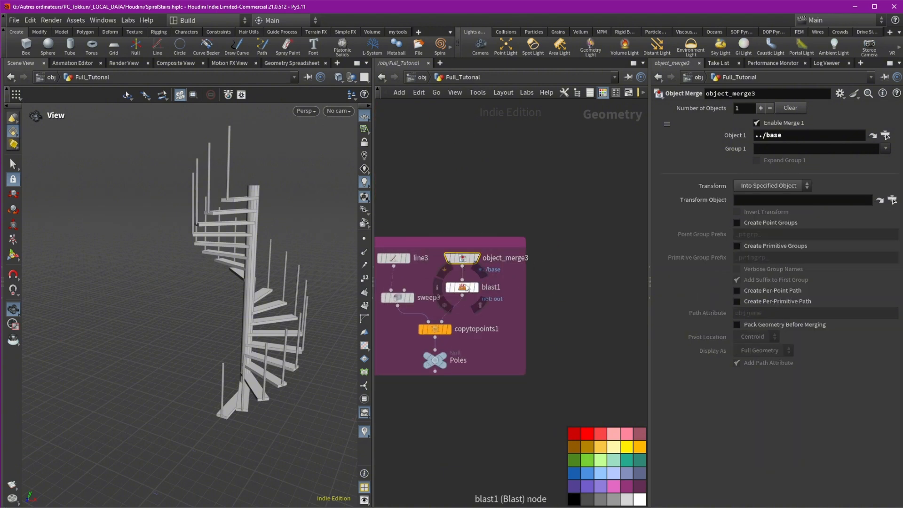
pyautogui.click(506, 313)
pyautogui.moveTo(459, 258); pyautogui.dragTo(459, 259)
pyautogui.hotkey('ctrl', 'c')
pyautogui.hotkey('ctrl', 'v')
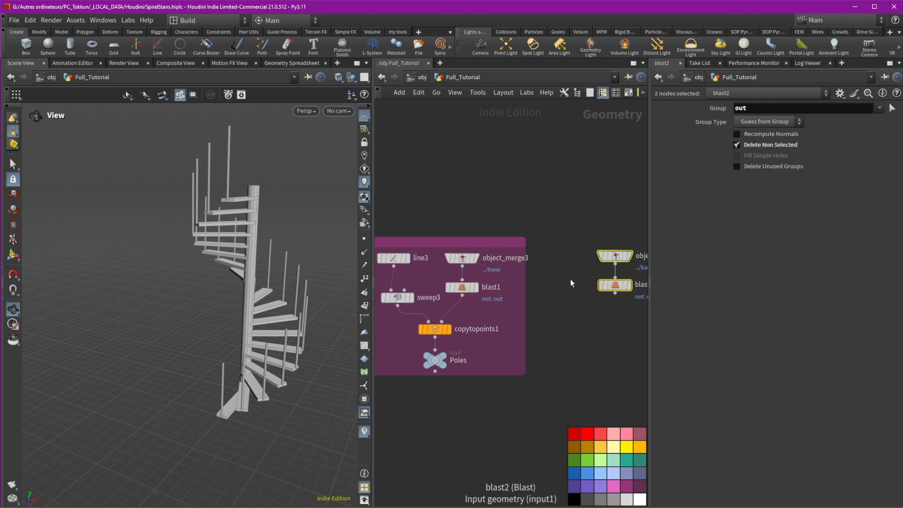
pyautogui.moveTo(633, 289); pyautogui.dragTo(546, 282, button='middle')
pyautogui.click(544, 279)
pyautogui.moveTo(528, 279); pyautogui.dragTo(504, 281)
# Step: Attach an Add node below blast2, display it and connect all the outer points into an open polygon by group
pyautogui.click(538, 320)
pyautogui.press('Tab')
pyautogui.write('add')
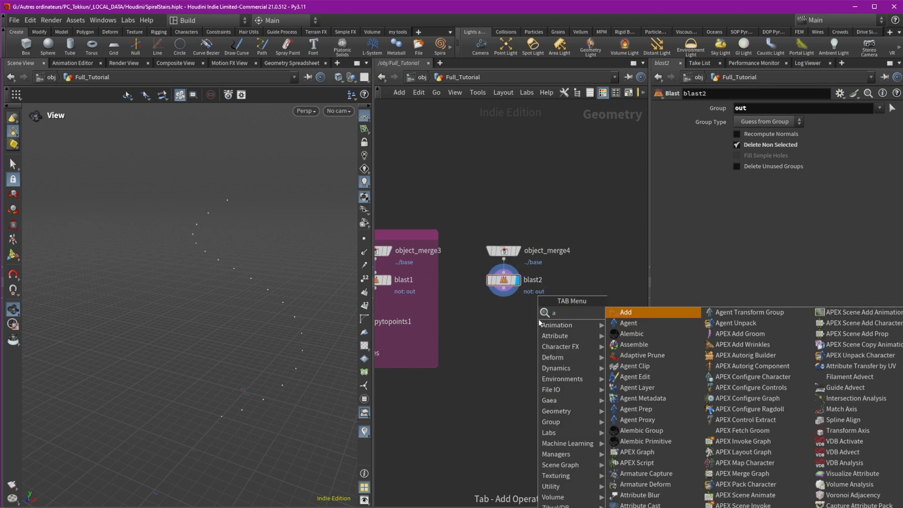
pyautogui.click(628, 313)
pyautogui.click(514, 328)
pyautogui.moveTo(514, 327); pyautogui.dragTo(497, 313)
pyautogui.click(520, 315)
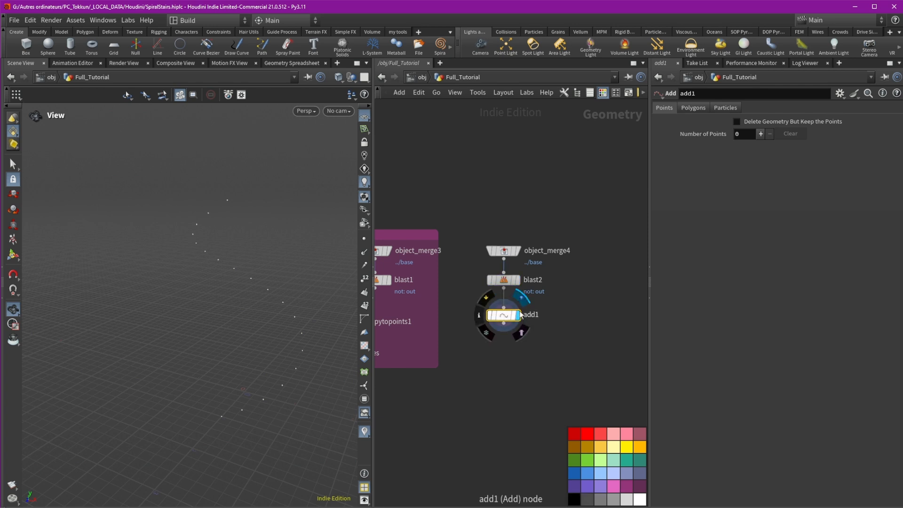
pyautogui.click(690, 109)
pyautogui.click(722, 135)
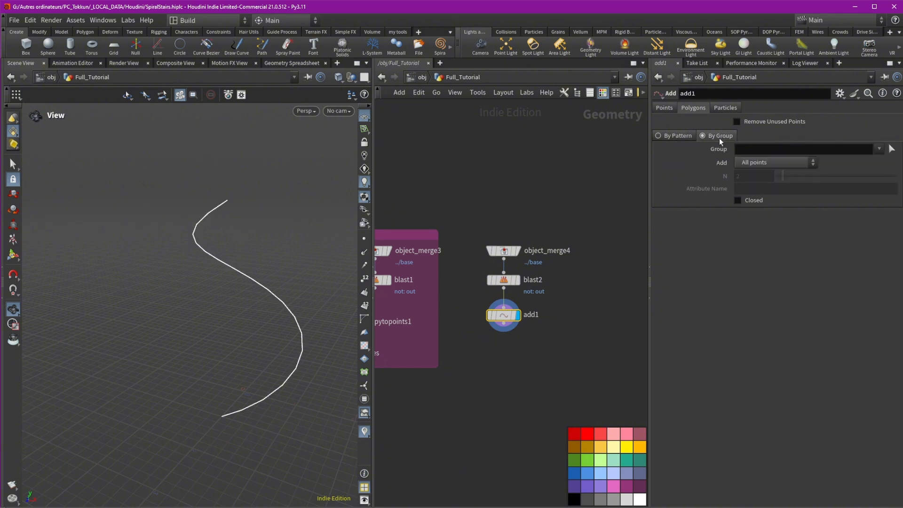
# Step: Attach a Sweep node below add1 and display it
pyautogui.press('Tab')
pyautogui.write('swe')
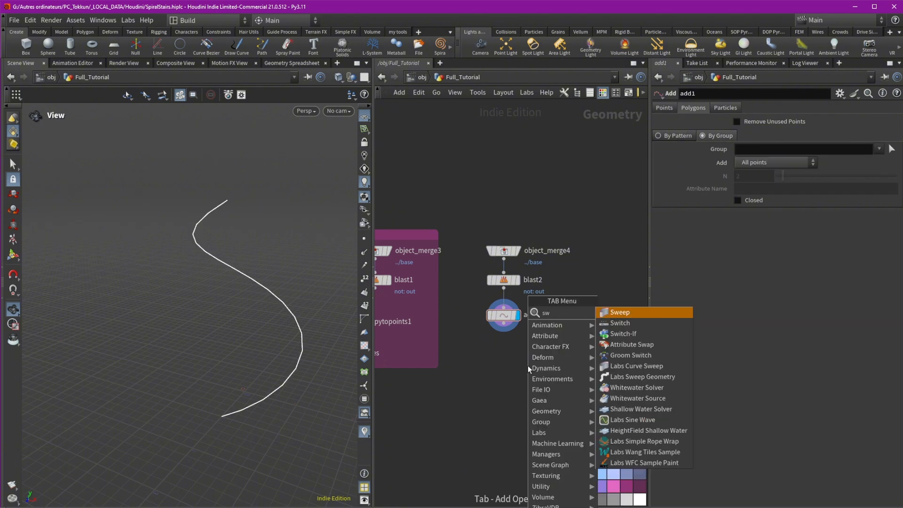
pyautogui.click(608, 312)
pyautogui.click(505, 357)
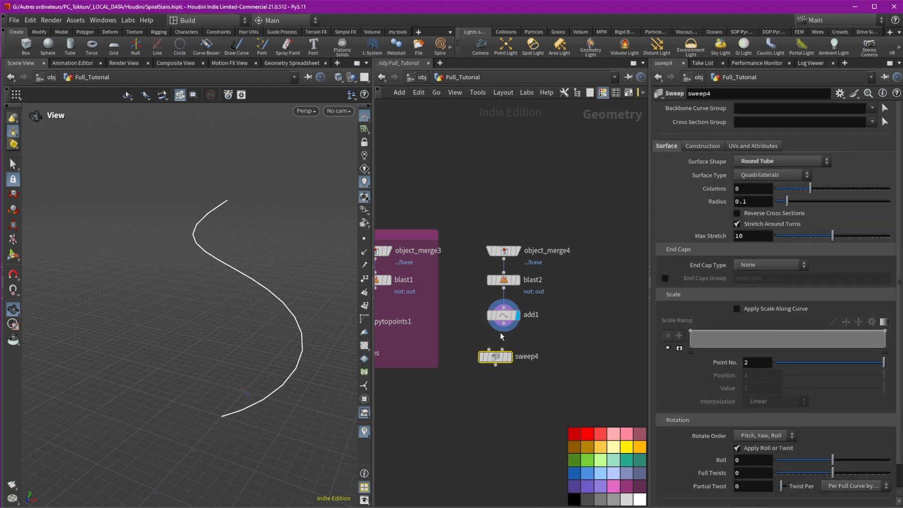
pyautogui.click(511, 359)
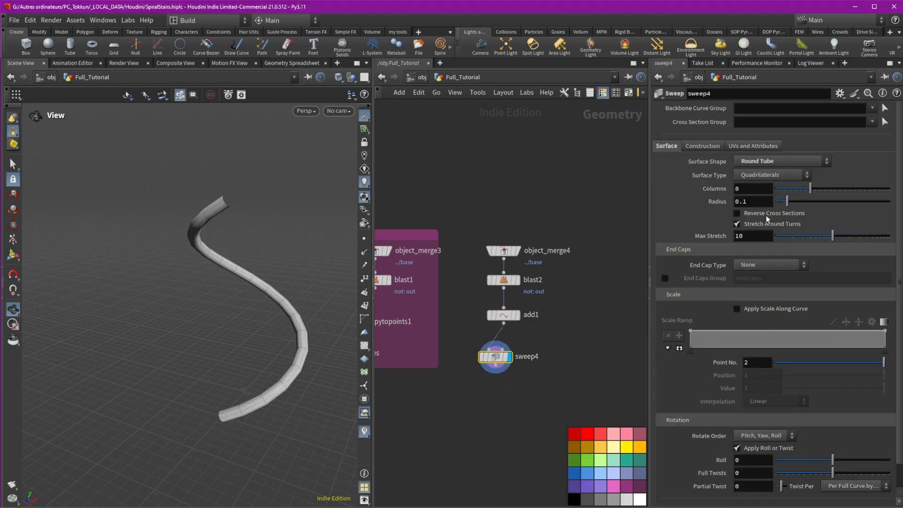
# Step: Set sweep4's Radius to 0.023 and End Cap Type to Single Polygon, and tidy the node chain's layout
pyautogui.moveTo(789, 205); pyautogui.dragTo(779, 205)
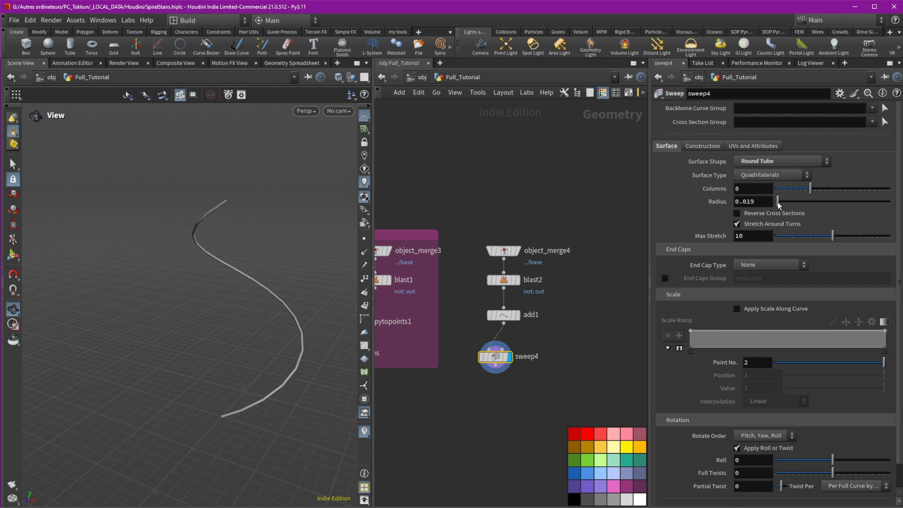
pyautogui.click(766, 265)
pyautogui.click(759, 284)
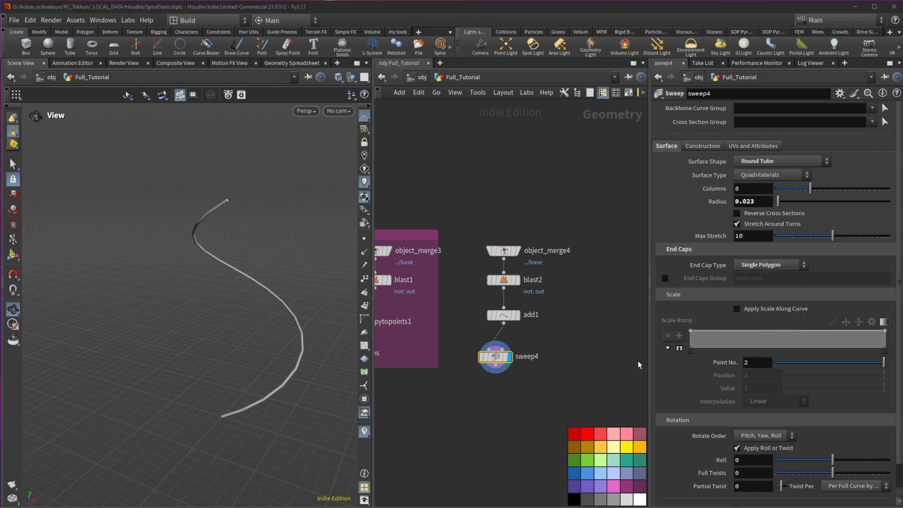
pyautogui.moveTo(489, 362); pyautogui.dragTo(502, 318)
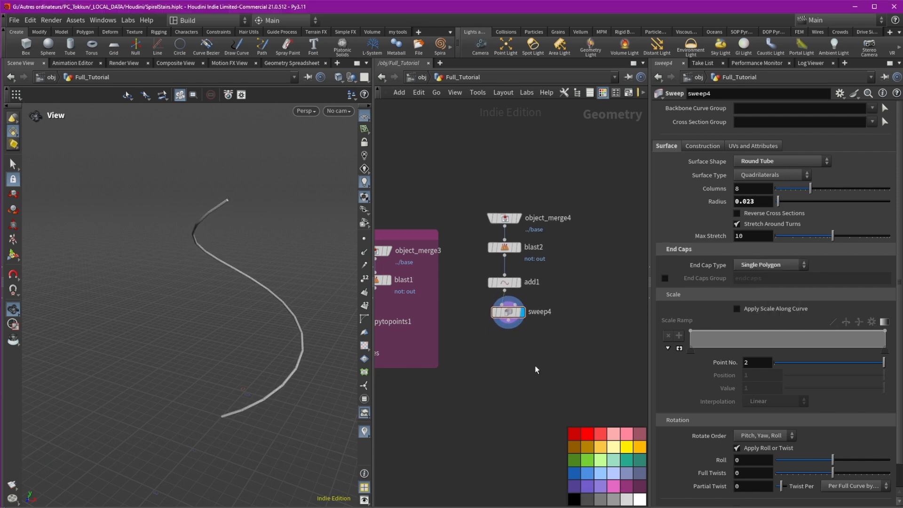
# Step: Add a Transform node connected below sweep4 and display it
pyautogui.press('Tab')
pyautogui.write('tra')
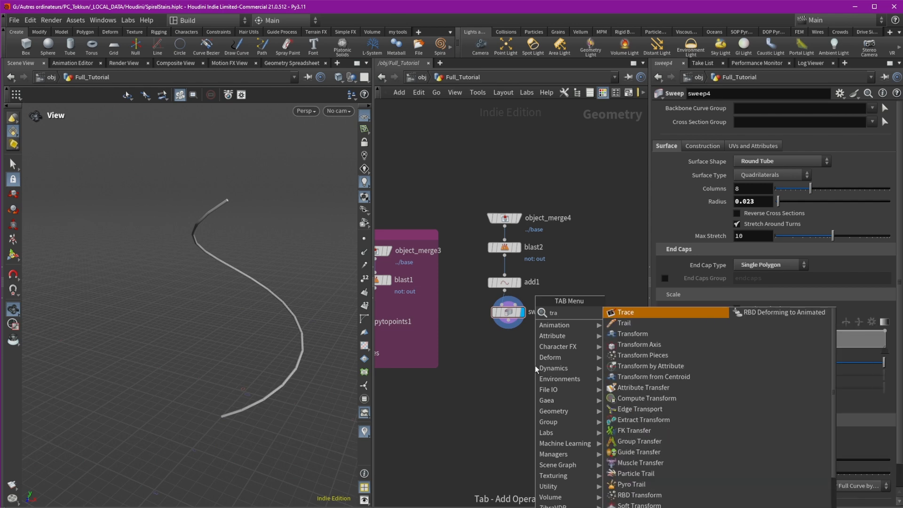
pyautogui.click(650, 327)
pyautogui.click(508, 358)
pyautogui.moveTo(493, 354); pyautogui.dragTo(507, 350)
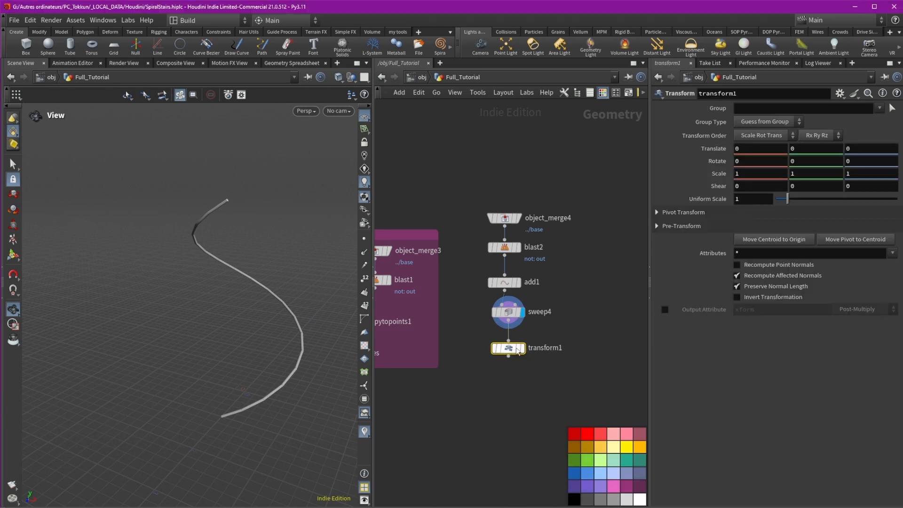
pyautogui.click(523, 349)
pyautogui.press('h')
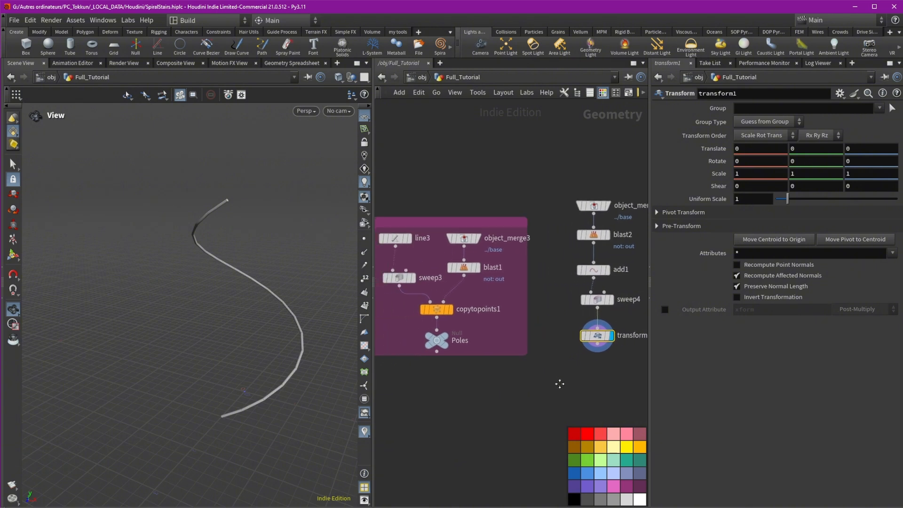
# Step: Title the blue network box STEPS and the purple network box POLES
pyautogui.moveTo(422, 242); pyautogui.dragTo(536, 206, button='middle')
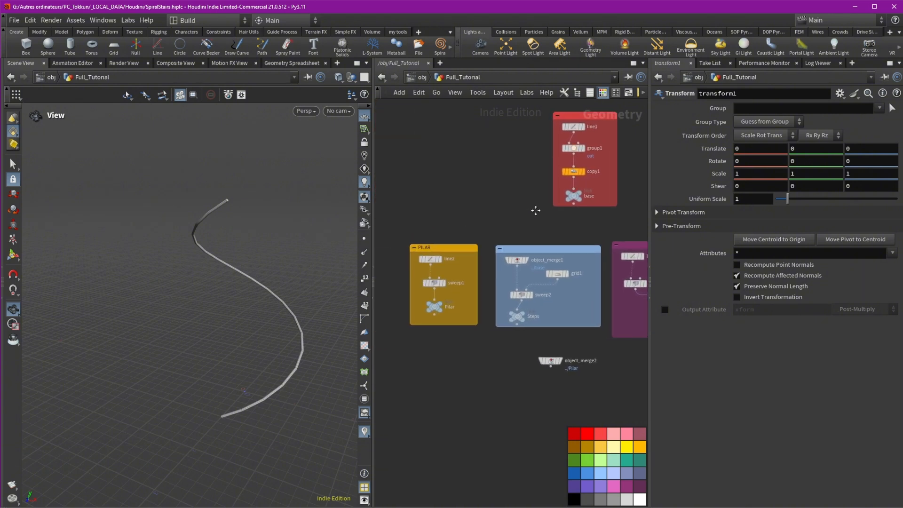
pyautogui.scroll(2, 527, 228)
pyautogui.doubleClick(526, 254)
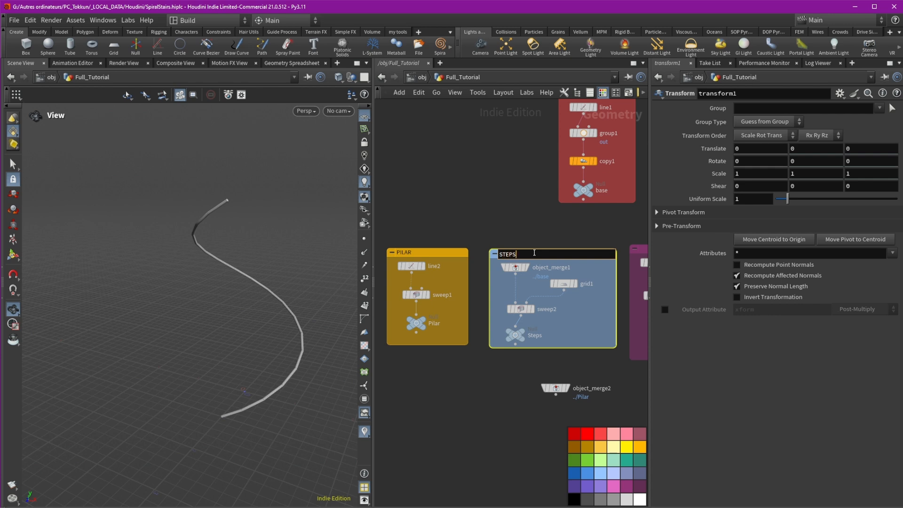
pyautogui.press('Return')
pyautogui.moveTo(640, 221); pyautogui.dragTo(525, 219, button='middle')
pyautogui.doubleClick(556, 248)
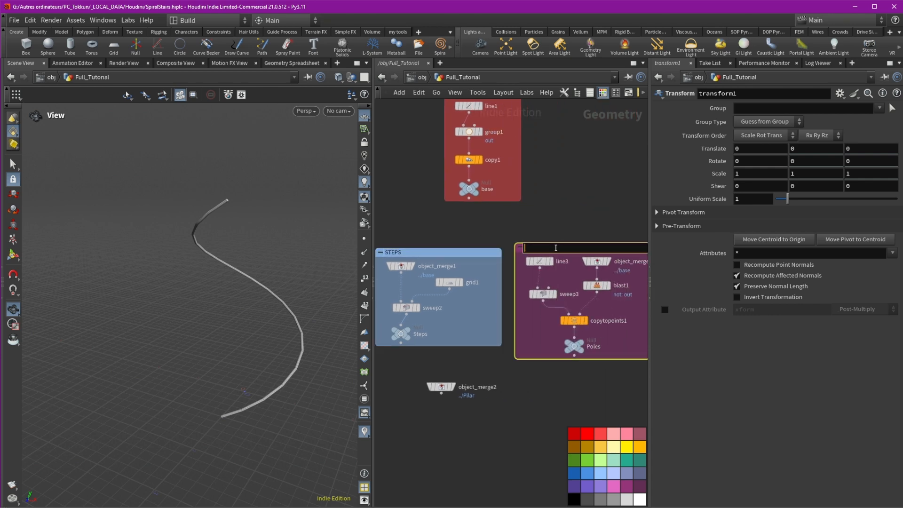
pyautogui.write('POLES')
pyautogui.press('Return')
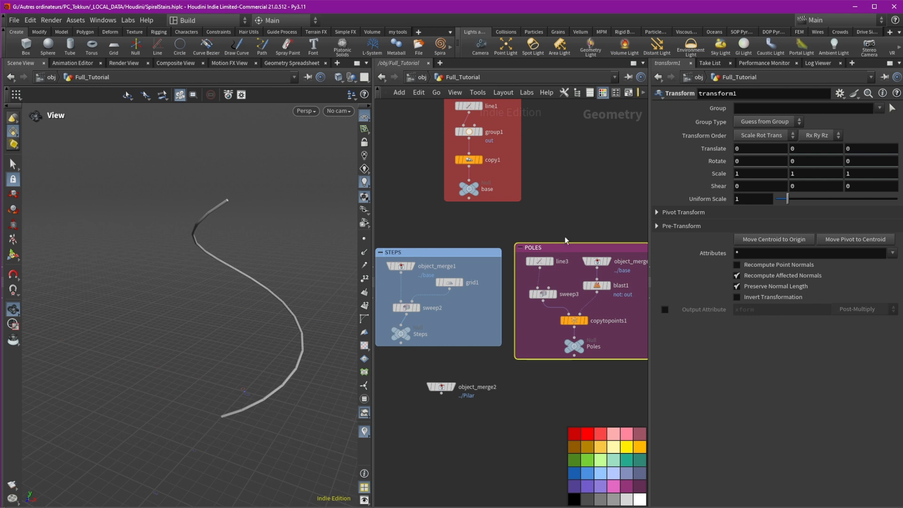
# Step: Copy line3's Length parameter and paste it as a relative reference into transform1's Translate Y
pyautogui.moveTo(633, 225); pyautogui.dragTo(499, 234, button='middle')
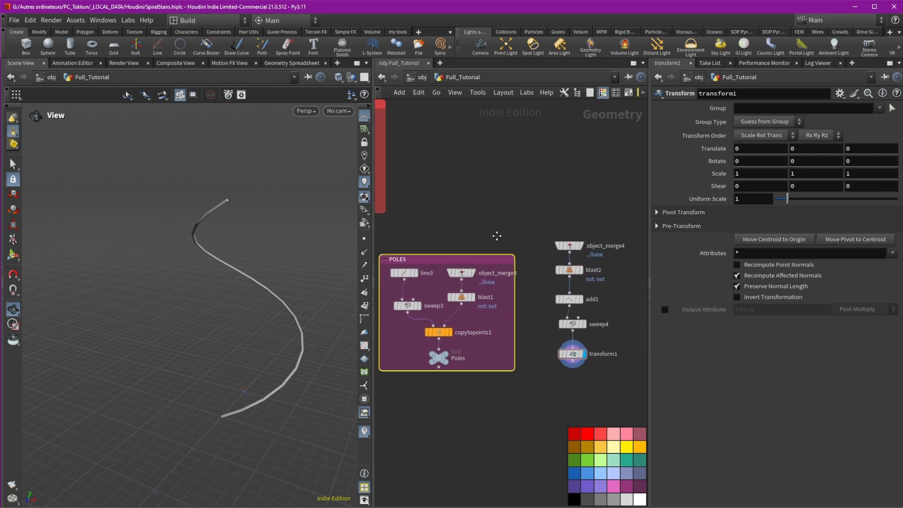
pyautogui.click(407, 270)
pyautogui.doubleClick(753, 146)
pyautogui.rightClick(749, 146)
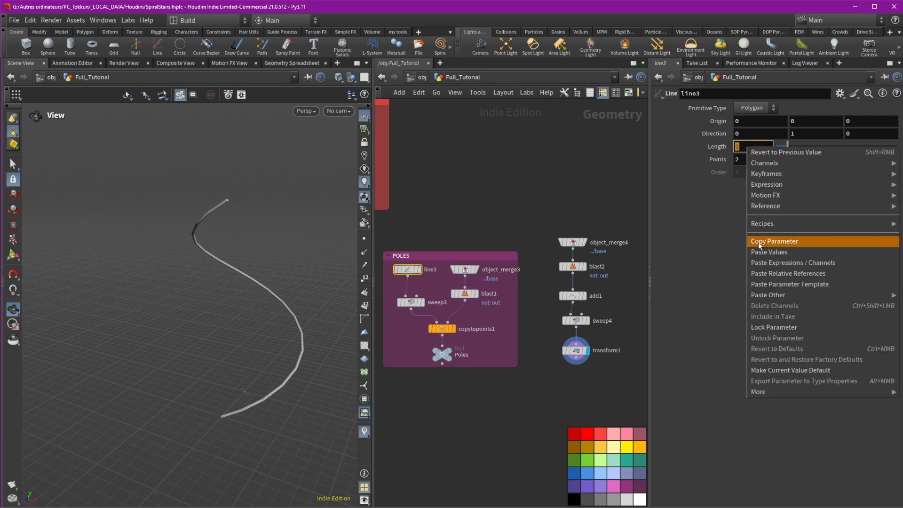
pyautogui.click(771, 235)
pyautogui.scroll(2, 602, 329)
pyautogui.click(541, 347)
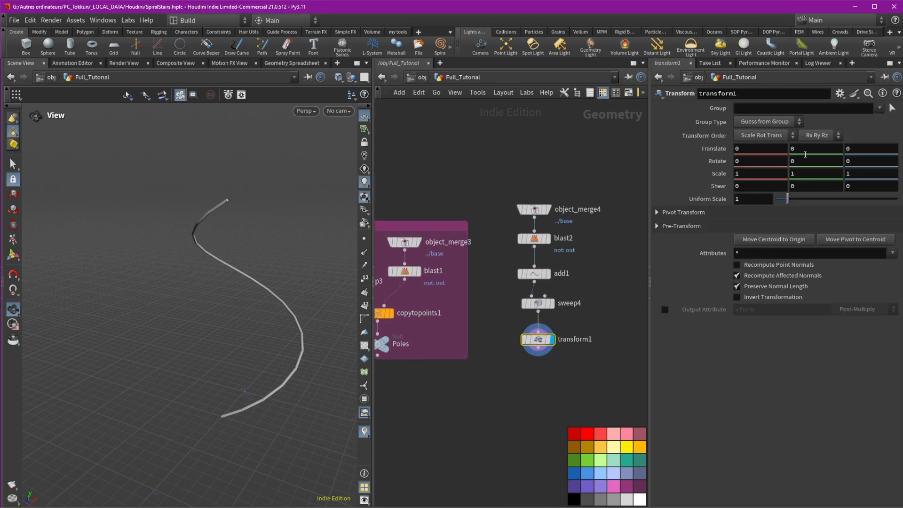
pyautogui.rightClick(804, 147)
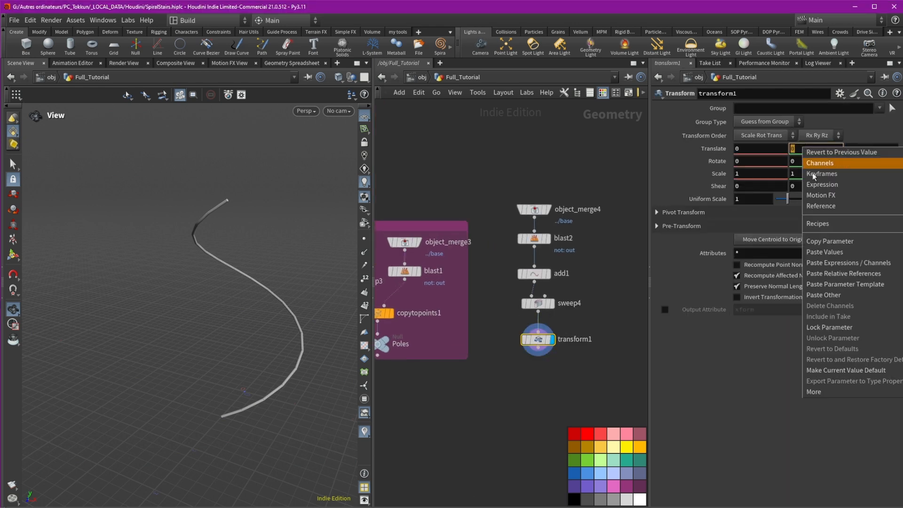
pyautogui.click(840, 276)
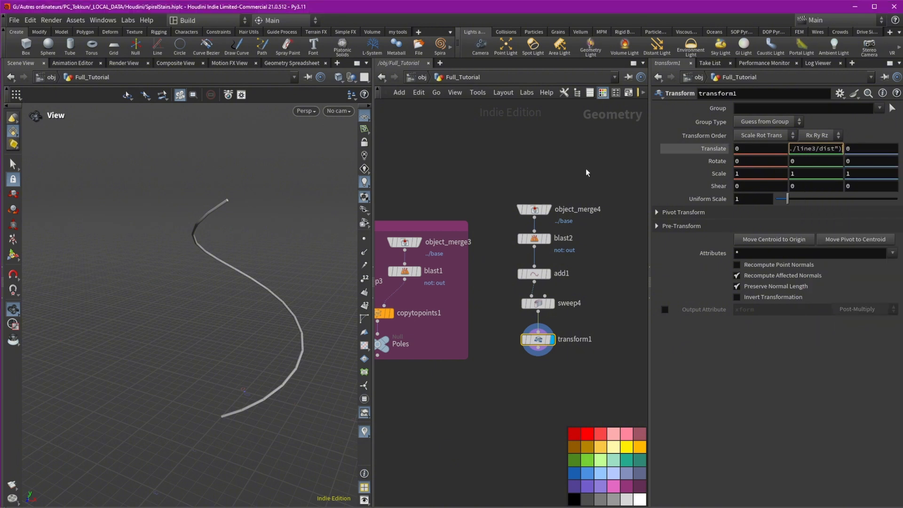
# Step: Add a Null node connected below transform1 and name it Railing
pyautogui.moveTo(515, 376); pyautogui.dragTo(632, 163)
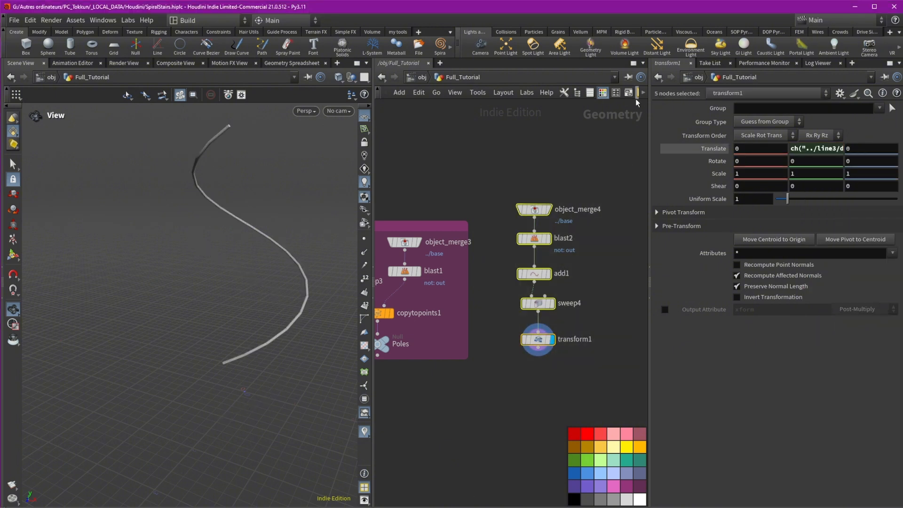
pyautogui.click(566, 366)
pyautogui.press('Tab')
pyautogui.write('null')
pyautogui.press('Return')
pyautogui.click(521, 393)
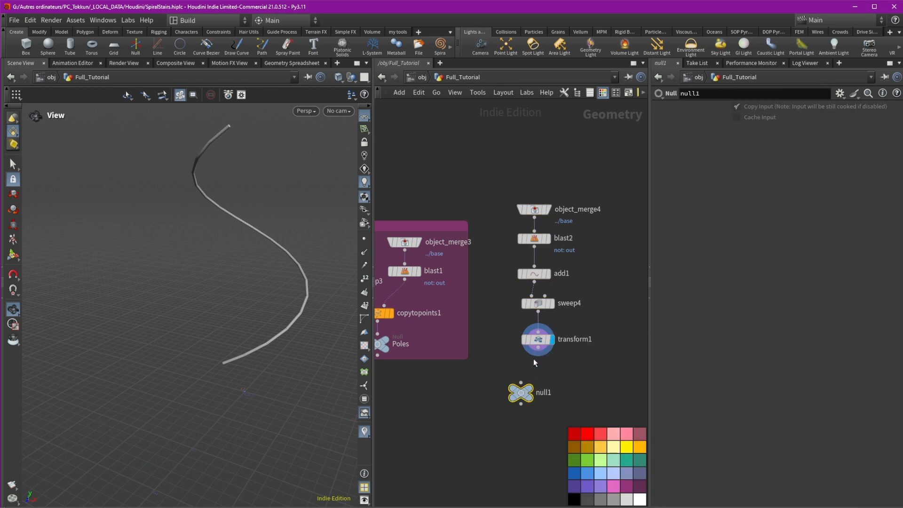
pyautogui.moveTo(522, 391); pyautogui.dragTo(538, 377)
pyautogui.doubleClick(567, 376)
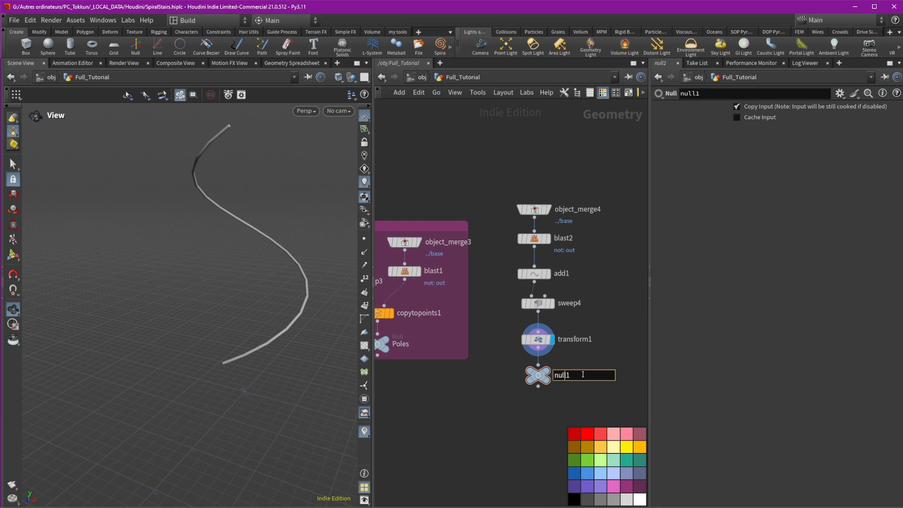
pyautogui.write('Railing')
pyautogui.press('Return')
# Step: Enclose the chain from object_merge4 to Railing in a network box and colour it teal
pyautogui.moveTo(507, 184); pyautogui.dragTo(548, 384)
pyautogui.click(628, 93)
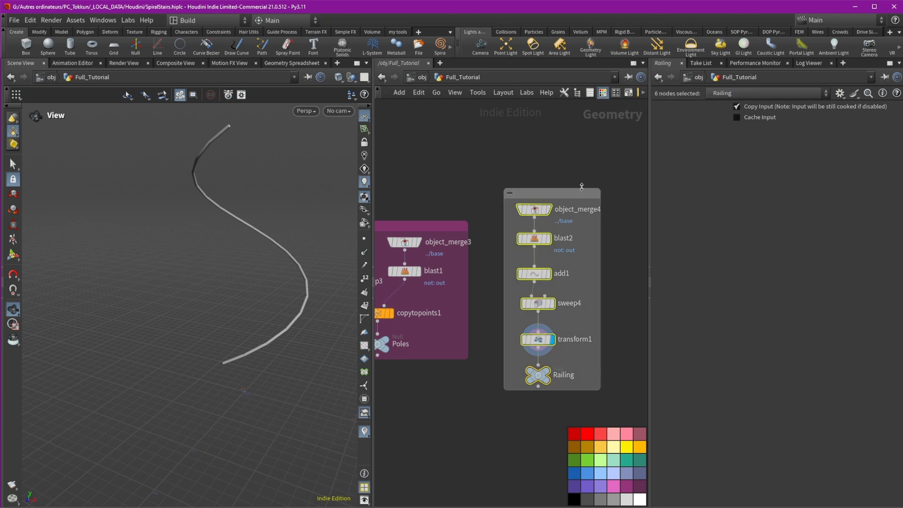
pyautogui.scroll(-1, 486, 423)
# Step: Move object_merge2 below the network boxes, add ../Railing as its Object 4 and display the merged staircase
pyautogui.moveTo(477, 422); pyautogui.dragTo(520, 322, button='middle')
pyautogui.scroll(-1, 491, 355)
pyautogui.moveTo(473, 366); pyautogui.dragTo(527, 362, button='middle')
pyautogui.scroll(-1, 528, 361)
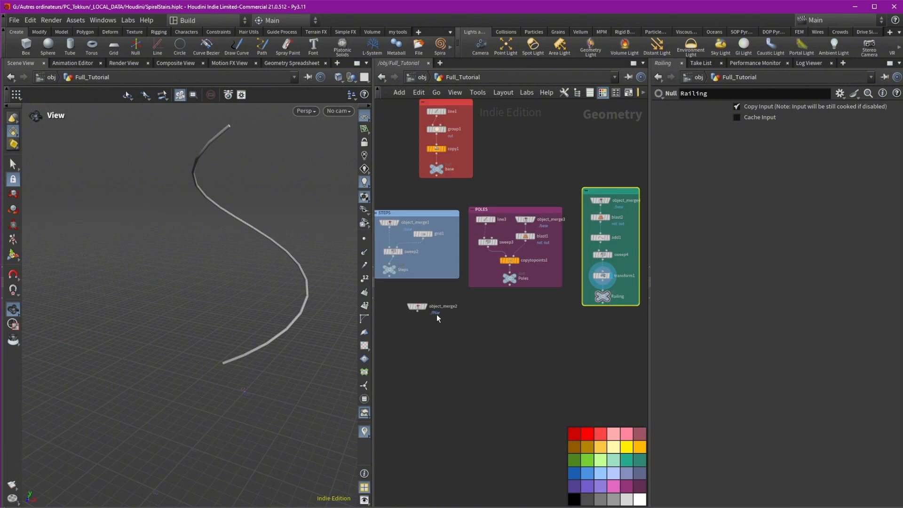
pyautogui.moveTo(425, 307); pyautogui.dragTo(466, 328)
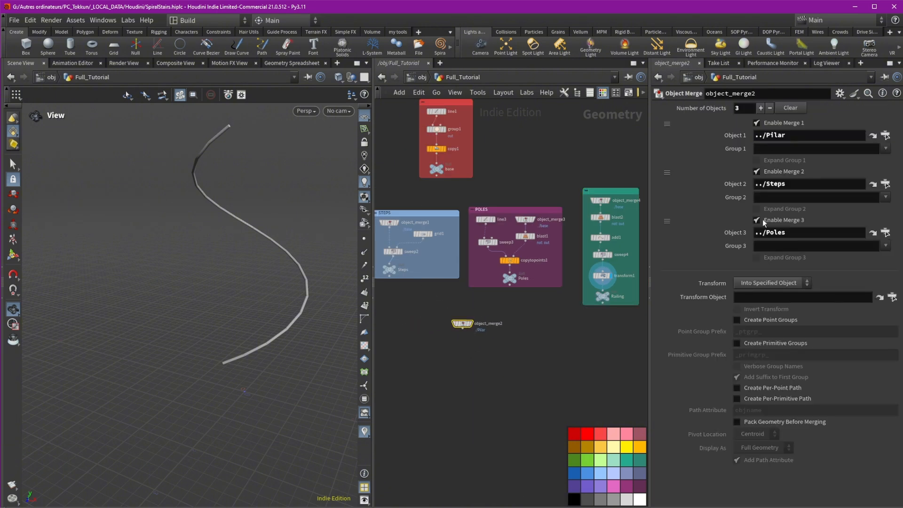
pyautogui.click(761, 109)
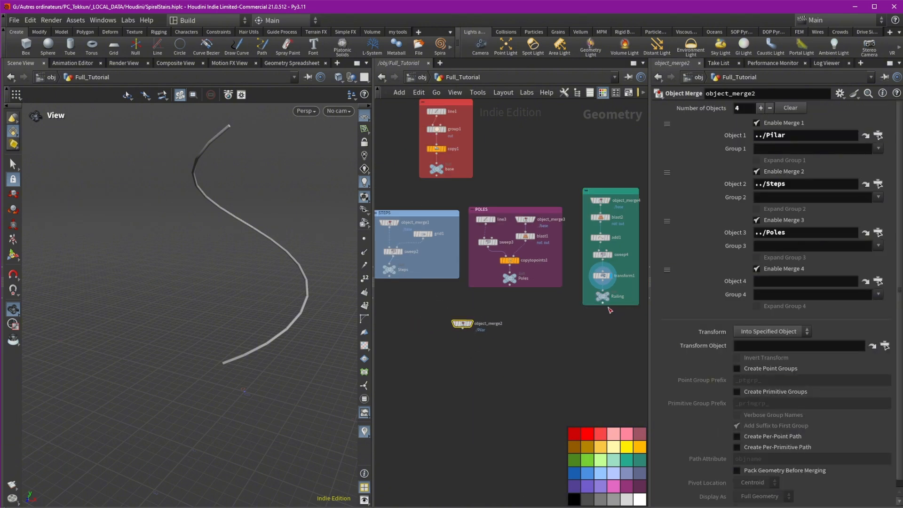
pyautogui.moveTo(604, 298); pyautogui.dragTo(772, 282)
pyautogui.scroll(1, 513, 331)
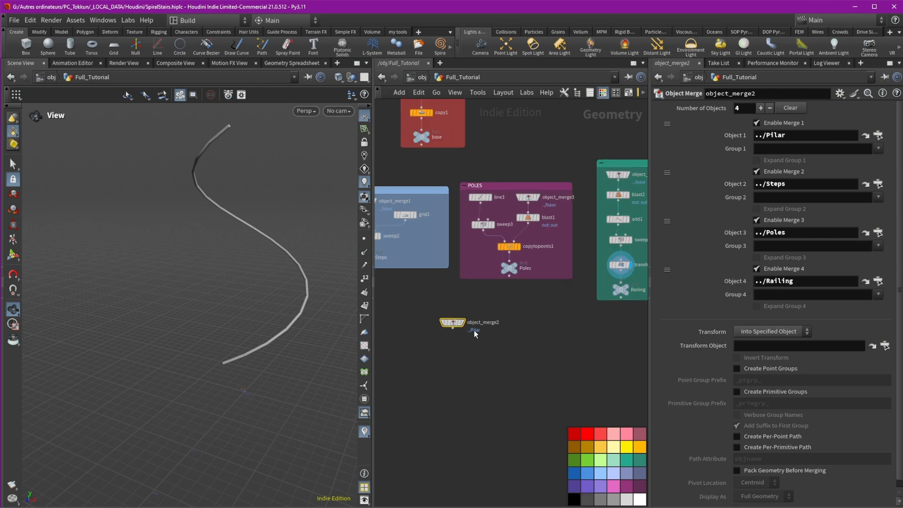
pyautogui.click(463, 323)
# Step: Set copy1's Total Number to 20 in the red base network box
pyautogui.moveTo(287, 306)
pyautogui.mouseDown()
pyautogui.moveTo(315, 303)
pyautogui.moveTo(273, 306)
pyautogui.mouseUp()
pyautogui.moveTo(471, 117); pyautogui.dragTo(526, 238, button='middle')
pyautogui.scroll(1, 483, 220)
pyautogui.click(471, 239)
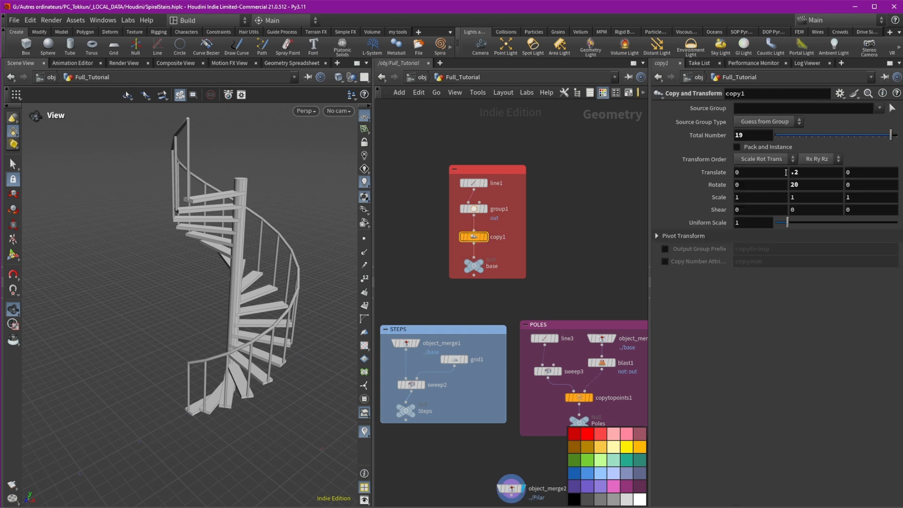
pyautogui.moveTo(883, 141)
pyautogui.mouseDown()
pyautogui.moveTo(802, 140)
pyautogui.moveTo(896, 136)
pyautogui.mouseUp()
# Step: Adjust line1's Length to about 1.03 to lengthen the steps
pyautogui.moveTo(580, 286); pyautogui.dragTo(613, 250, button='middle')
pyautogui.scroll(-1, 612, 250)
pyautogui.click(525, 165)
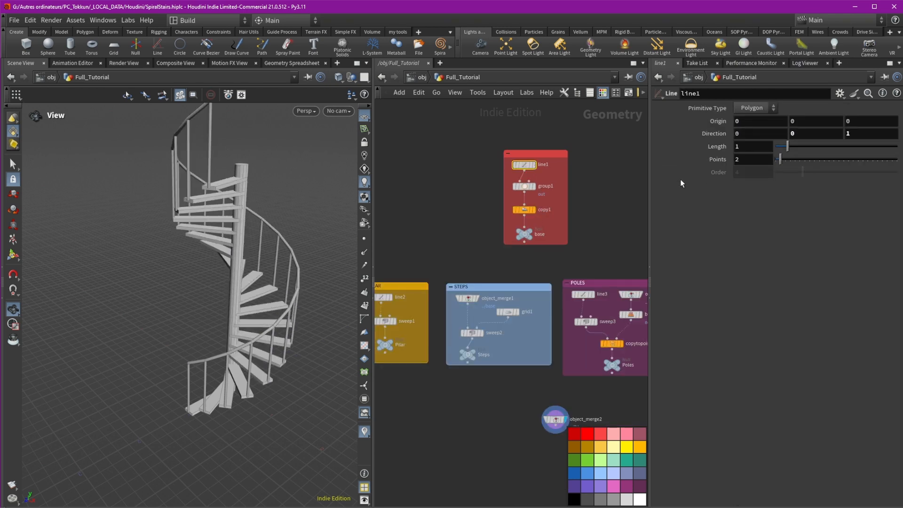
pyautogui.moveTo(787, 147); pyautogui.dragTo(789, 143)
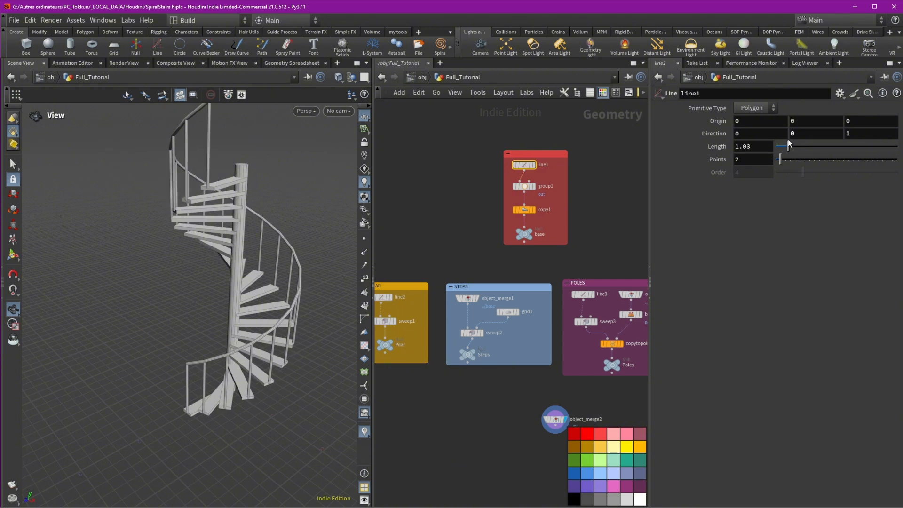
# Step: Set copy1's Rotate Y to 19.8 and inspect the upper part of the staircase up close
pyautogui.click(523, 211)
pyautogui.moveTo(812, 186); pyautogui.dragTo(767, 209, button='middle')
pyautogui.moveTo(317, 242); pyautogui.dragTo(381, 235, button='right')
pyautogui.moveTo(289, 221); pyautogui.dragTo(245, 238)
pyautogui.moveTo(197, 190); pyautogui.dragTo(253, 219, button='right')
pyautogui.moveTo(232, 202); pyautogui.dragTo(223, 231)
# Step: Title the teal network box RAILING
pyautogui.moveTo(616, 256); pyautogui.dragTo(440, 172, button='middle')
pyautogui.scroll(1, 540, 177)
pyautogui.doubleClick(537, 175)
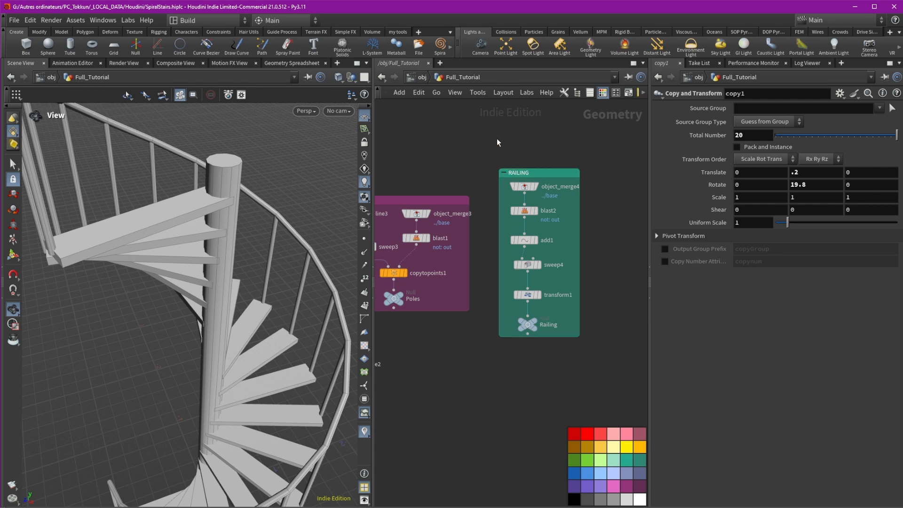
# Step: Shift the Steps null, sweep2 and grid1 down inside the STEPS box to make room, and display object_merge1
pyautogui.moveTo(442, 320); pyautogui.dragTo(523, 318, button='middle')
pyautogui.moveTo(432, 278); pyautogui.dragTo(440, 278, button='middle')
pyautogui.scroll(3, 452, 220)
pyautogui.moveTo(422, 322); pyautogui.dragTo(437, 349)
pyautogui.moveTo(429, 279); pyautogui.dragTo(429, 300)
pyautogui.moveTo(499, 246); pyautogui.dragTo(511, 259)
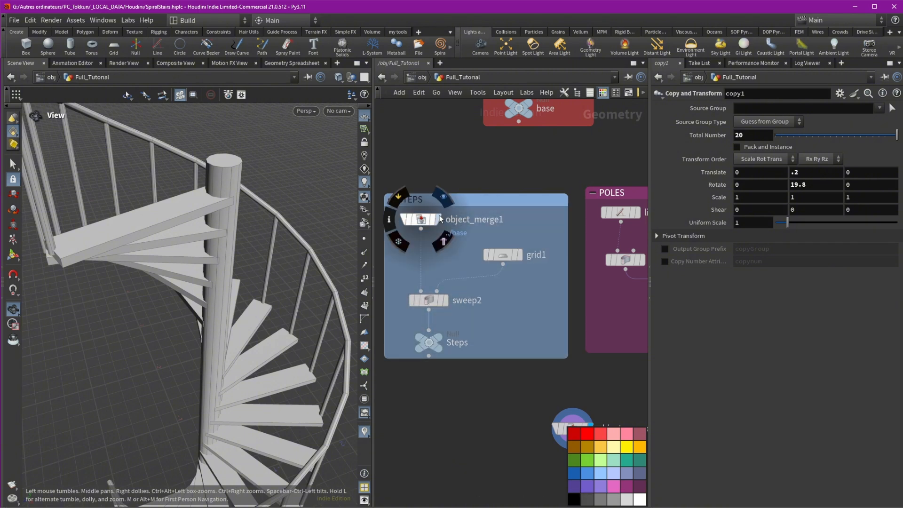
pyautogui.click(440, 219)
pyautogui.moveTo(463, 248); pyautogui.dragTo(488, 221, button='middle')
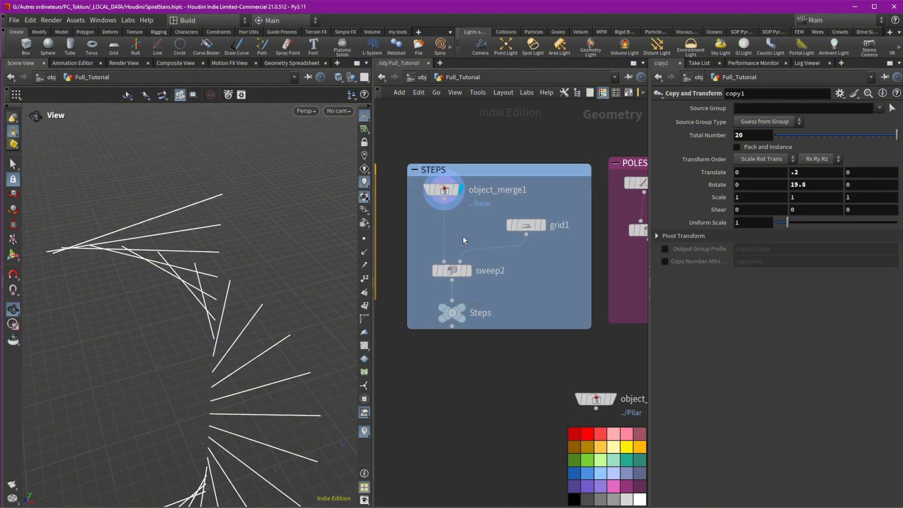
# Step: Insert a Carve node between object_merge1 and sweep2, display it, and set First U to about 0.258
pyautogui.press('Tab')
pyautogui.write('car')
pyautogui.click(556, 252)
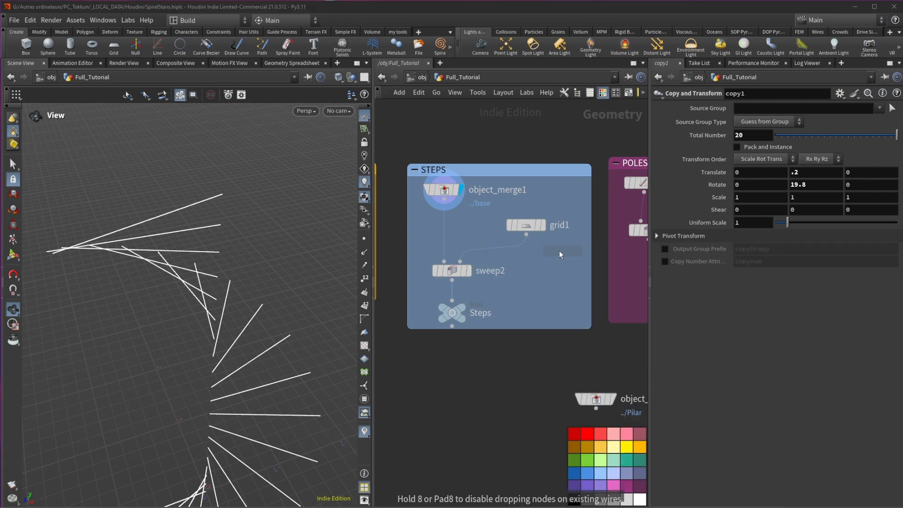
pyautogui.click(460, 227)
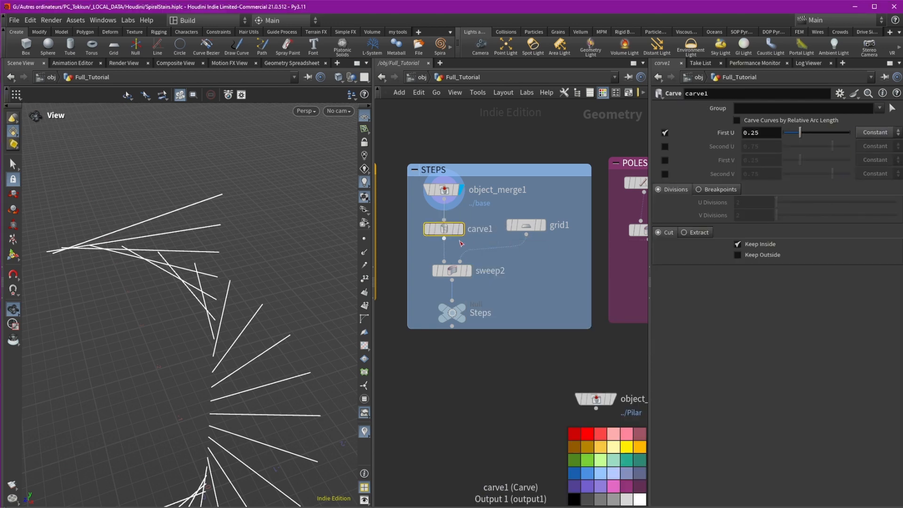
pyautogui.moveTo(457, 239)
pyautogui.click(465, 208)
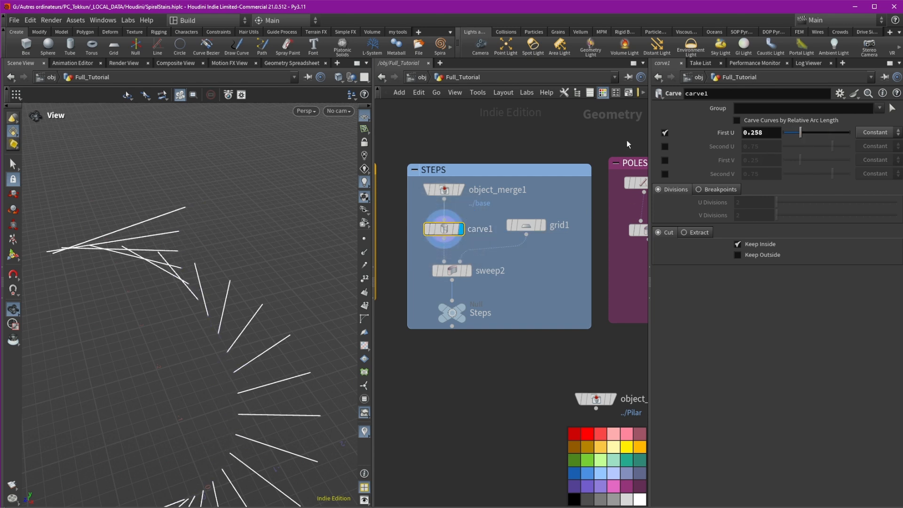
# Step: Set sweep1's Radius to about 0.098 and drive carve1's First U with a relative reference to that radius
pyautogui.scroll(-1, 510, 156)
pyautogui.moveTo(498, 155); pyautogui.dragTo(644, 151, button='middle')
pyautogui.moveTo(491, 219)
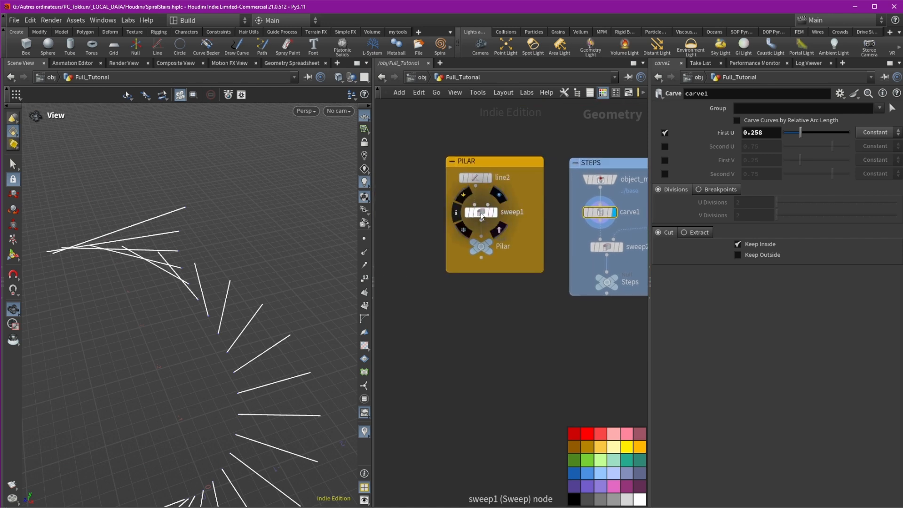
pyautogui.click(481, 213)
pyautogui.click(499, 229)
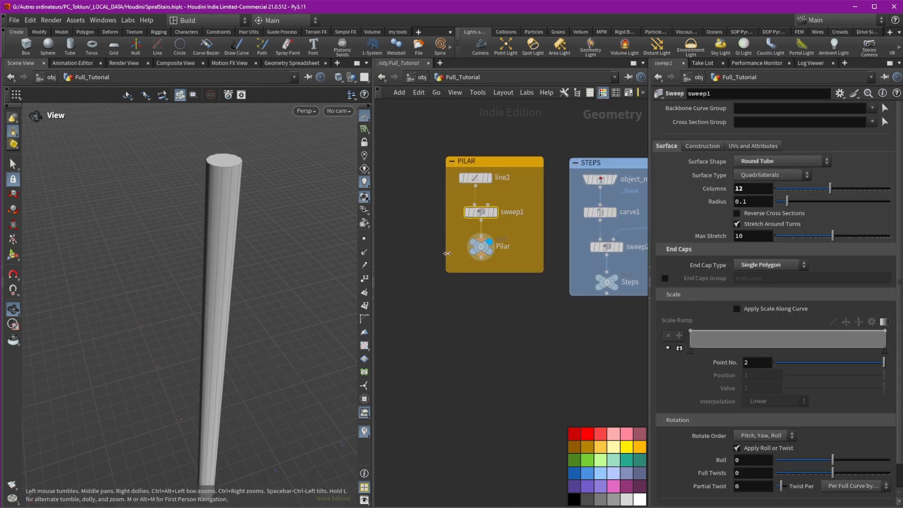
pyautogui.moveTo(791, 204); pyautogui.dragTo(788, 203)
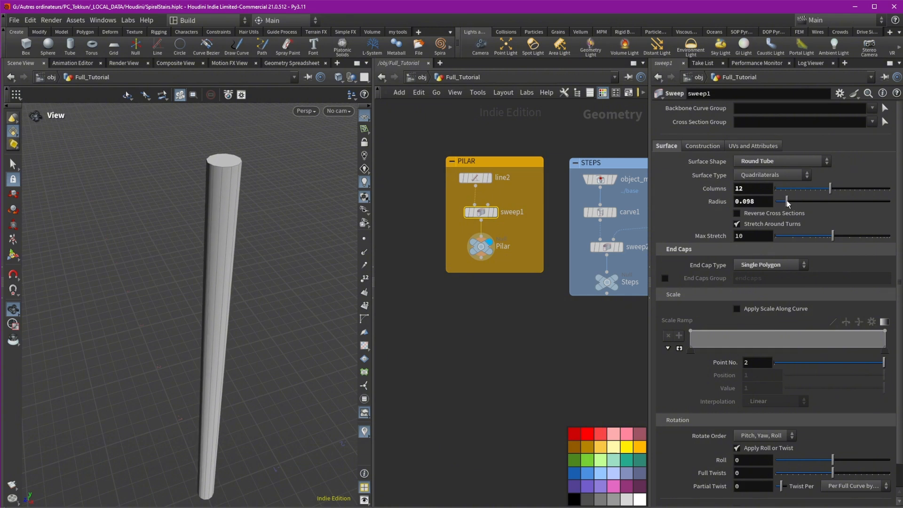
pyautogui.rightClick(756, 203)
pyautogui.click(781, 297)
pyautogui.moveTo(491, 292); pyautogui.dragTo(420, 301, button='middle')
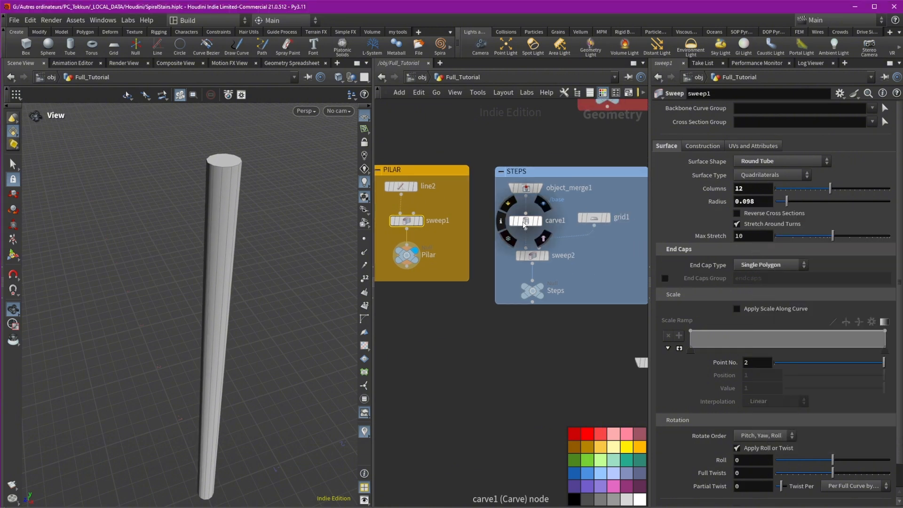
pyautogui.click(524, 221)
pyautogui.rightClick(763, 133)
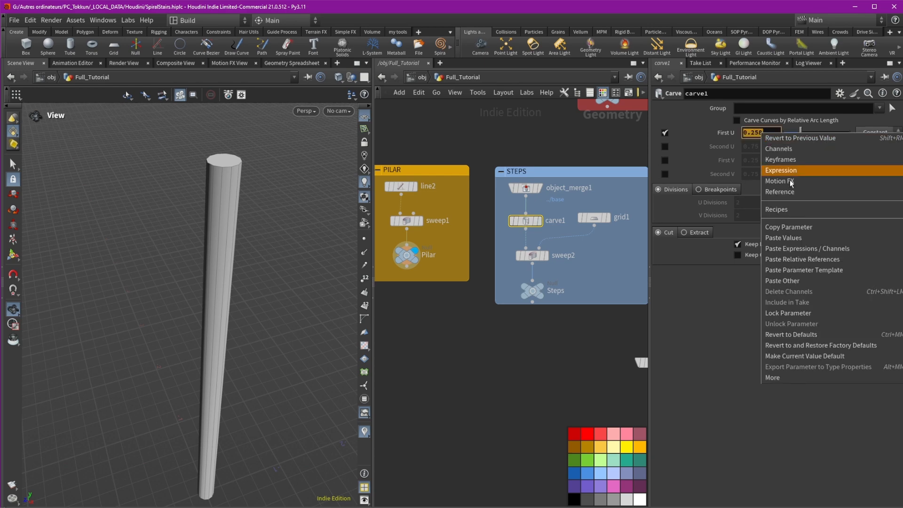
pyautogui.click(783, 250)
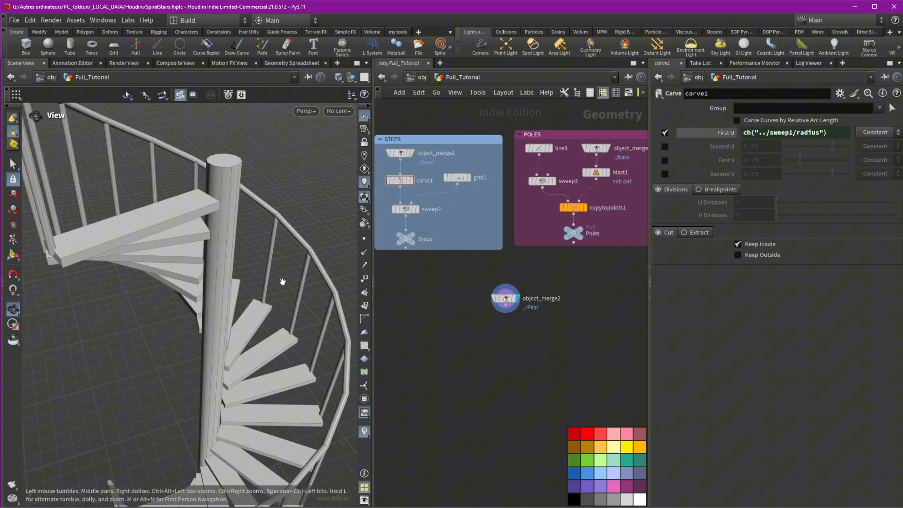
# Step: Increase line1's Length to about 1.45 to test how the steps meet the pillar
pyautogui.moveTo(283, 282); pyautogui.dragTo(240, 316)
pyautogui.moveTo(537, 248); pyautogui.dragTo(520, 309, button='middle')
pyautogui.moveTo(544, 179); pyautogui.dragTo(573, 297, button='middle')
pyautogui.click(481, 174)
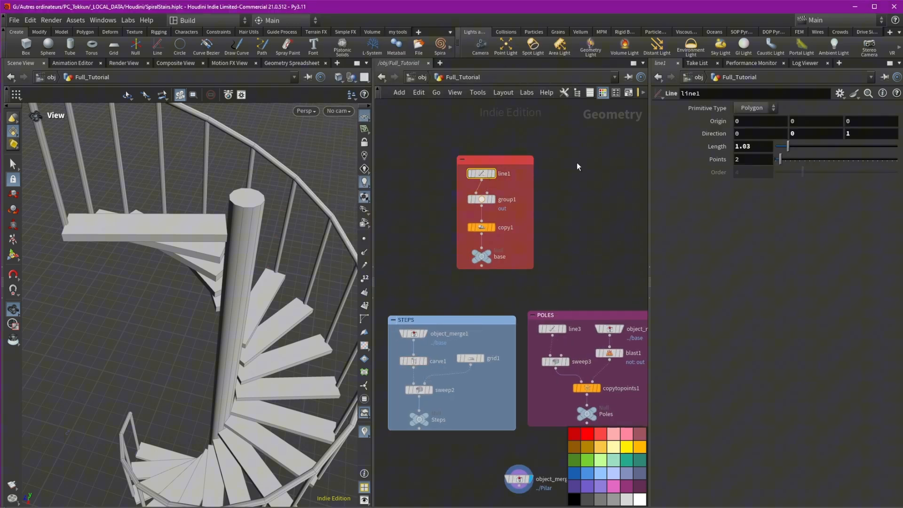
pyautogui.moveTo(789, 149); pyautogui.dragTo(793, 145)
# Step: Divide carve1's First U expression by a relative reference to line1's Length, giving ch("../sweep1/radius")/ch("../line1/dist")
pyautogui.rightClick(766, 147)
pyautogui.click(804, 241)
pyautogui.moveTo(584, 284); pyautogui.dragTo(682, 219, button='middle')
pyautogui.moveTo(529, 233); pyautogui.dragTo(516, 214, button='middle')
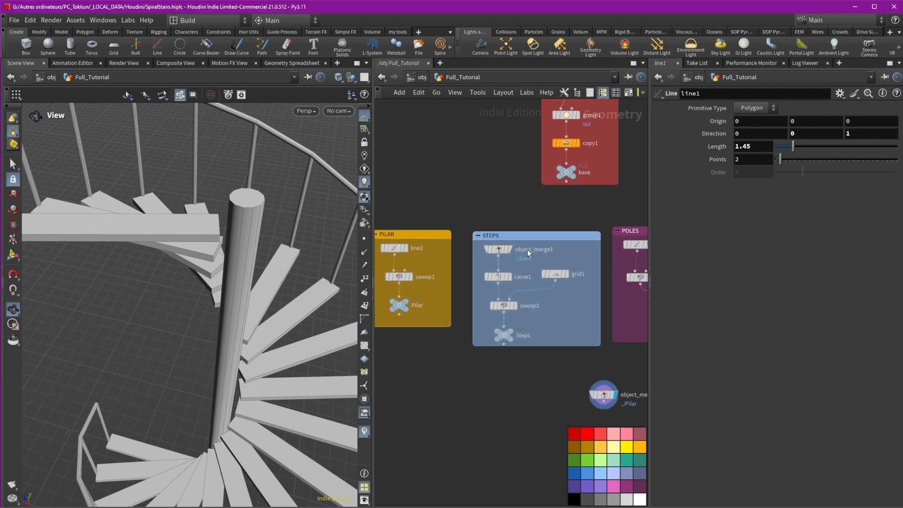
pyautogui.click(498, 279)
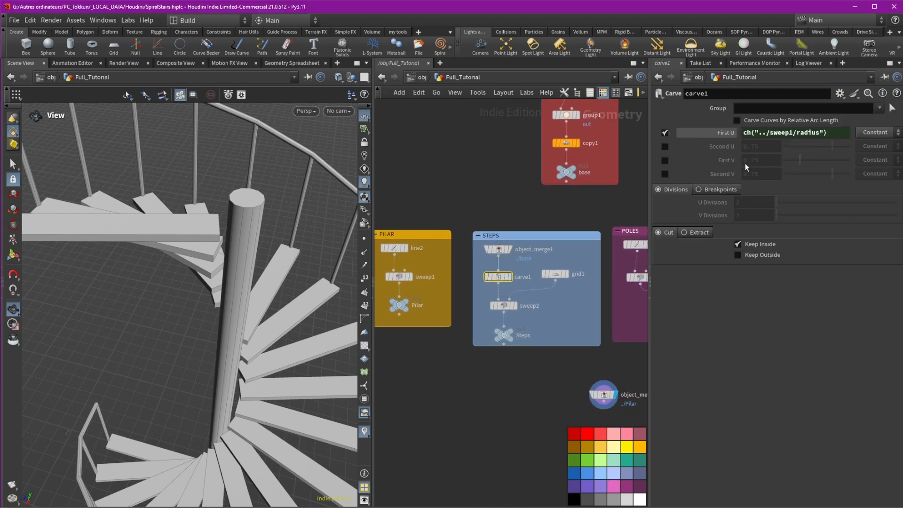
pyautogui.rightClick(836, 136)
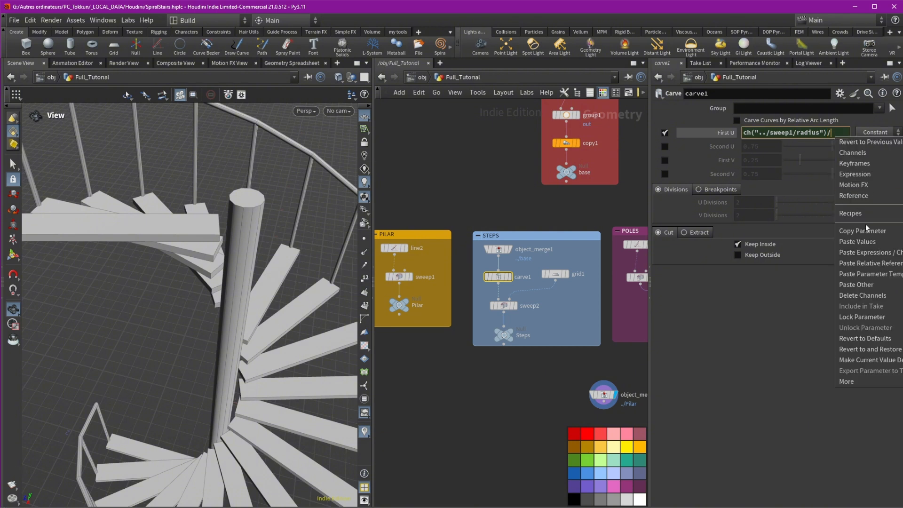
pyautogui.click(876, 264)
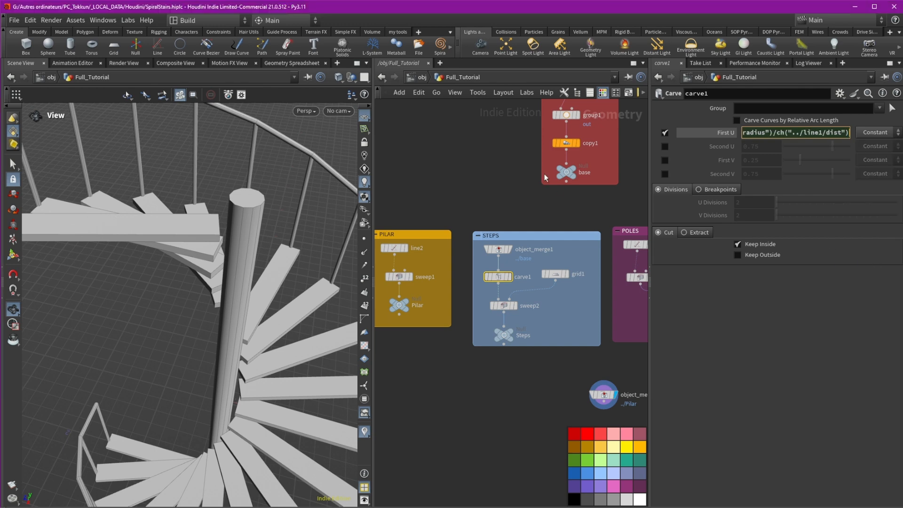
pyautogui.press('Return')
# Step: Thicken the pillar by setting sweep1's Radius to 0.2
pyautogui.moveTo(256, 207); pyautogui.dragTo(252, 189)
pyautogui.moveTo(436, 193); pyautogui.dragTo(483, 195, button='middle')
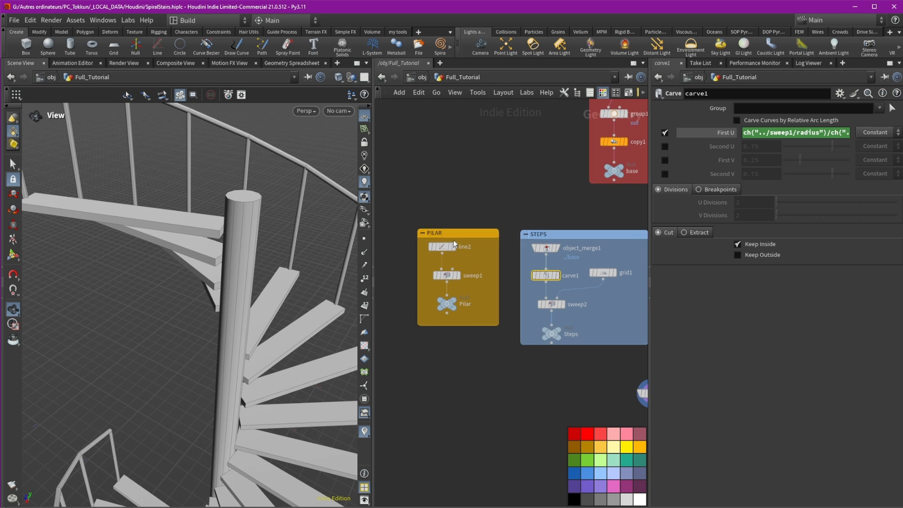
pyautogui.click(447, 276)
pyautogui.moveTo(794, 203)
pyautogui.mouseDown()
pyautogui.moveTo(809, 202)
pyautogui.moveTo(791, 196)
pyautogui.moveTo(798, 194)
pyautogui.mouseUp()
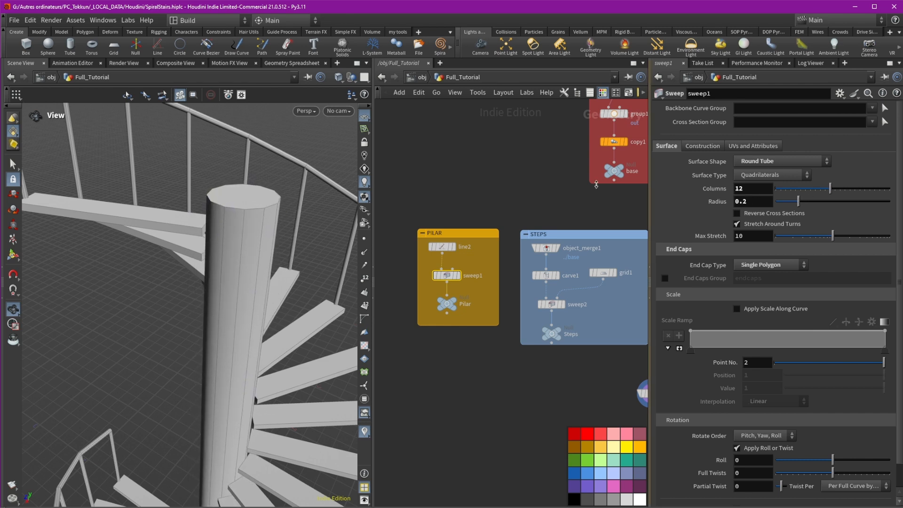
# Step: Set line1's Length to about 1.35 and check the whole staircase
pyautogui.moveTo(541, 172); pyautogui.dragTo(480, 278, button='middle')
pyautogui.click(553, 193)
pyautogui.moveTo(790, 150); pyautogui.dragTo(792, 146)
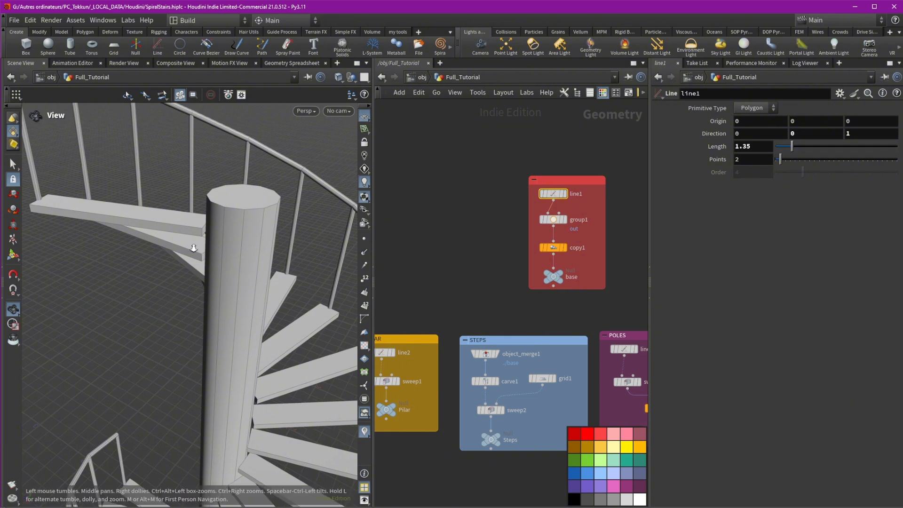
pyautogui.moveTo(197, 247); pyautogui.dragTo(163, 244, button='right')
pyautogui.moveTo(163, 244); pyautogui.dragTo(168, 245)
pyautogui.moveTo(168, 245); pyautogui.dragTo(188, 295, button='right')
pyautogui.moveTo(189, 295); pyautogui.dragTo(191, 240, button='middle')
pyautogui.moveTo(190, 240); pyautogui.dragTo(234, 235)
pyautogui.moveTo(233, 236); pyautogui.dragTo(185, 269, button='right')
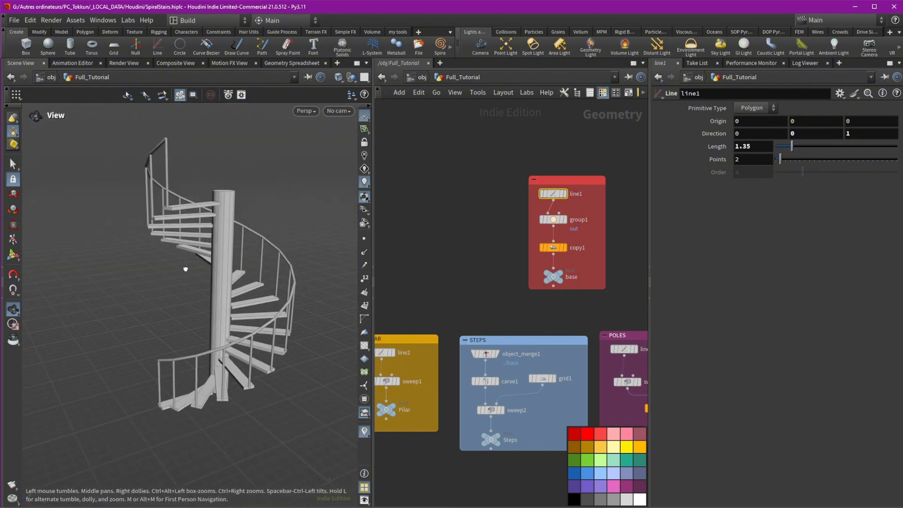